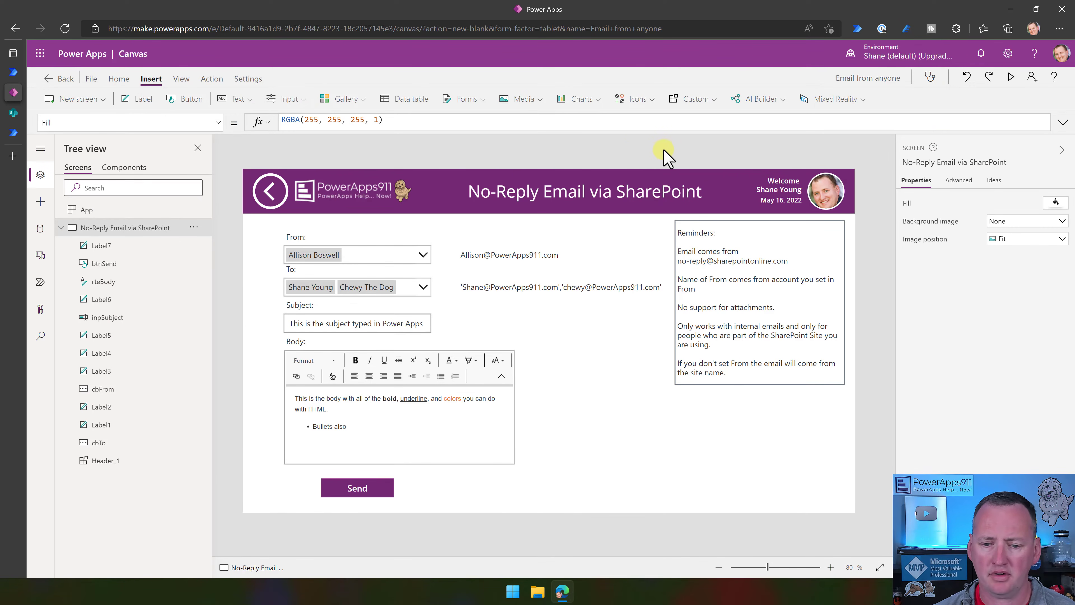
Preview the app and pick a different colleague as the From person.
left_click(1011, 78)
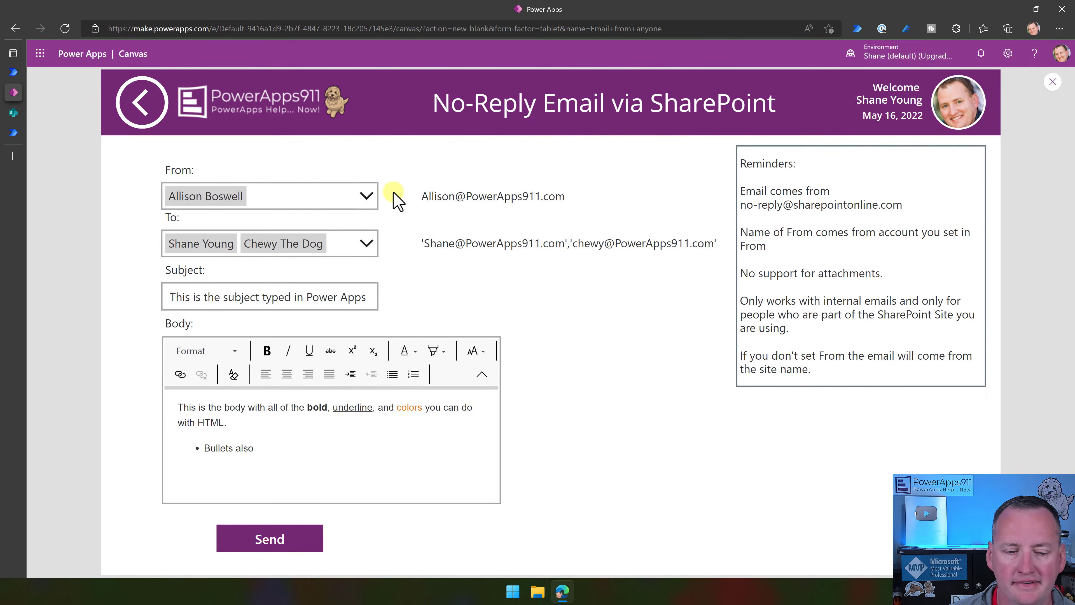
left_click(367, 195)
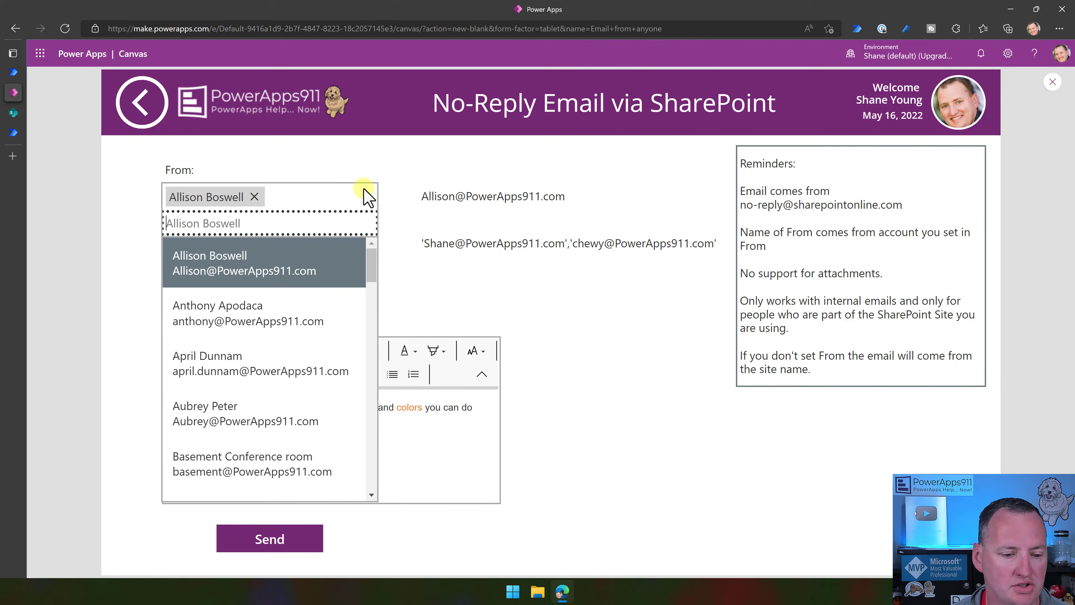
left_click(223, 422)
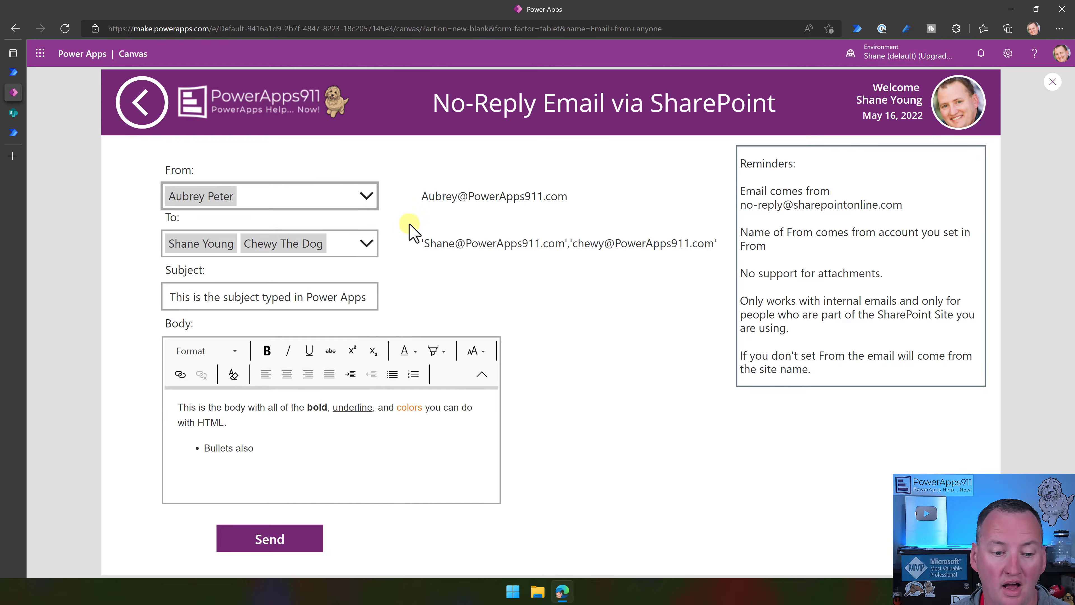
Check the To, Subject and formatted Body fields, then send the HTML email.
left_click(365, 244)
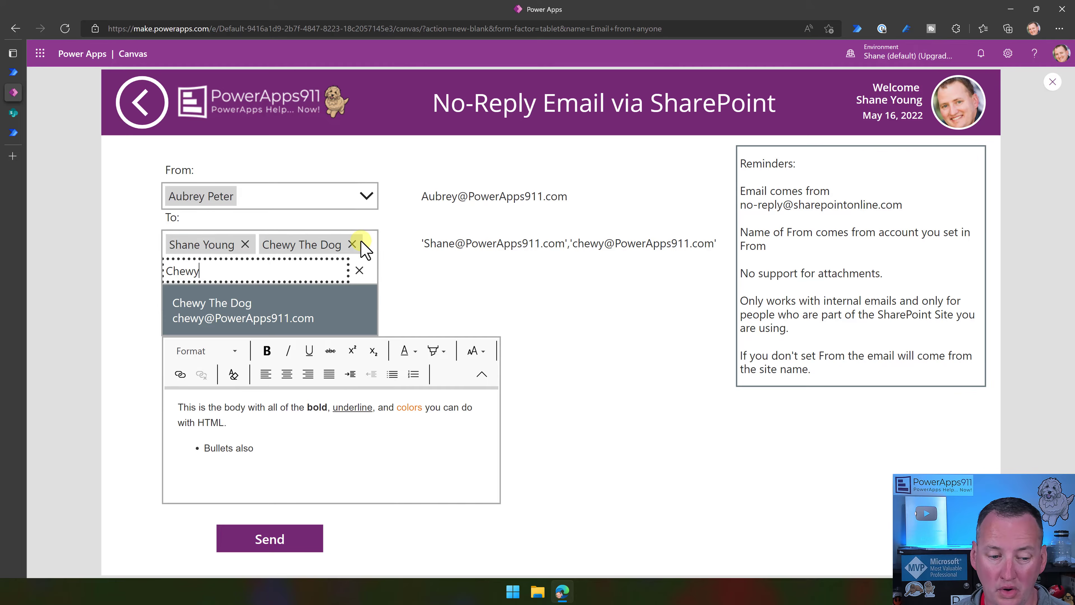
left_click(362, 270)
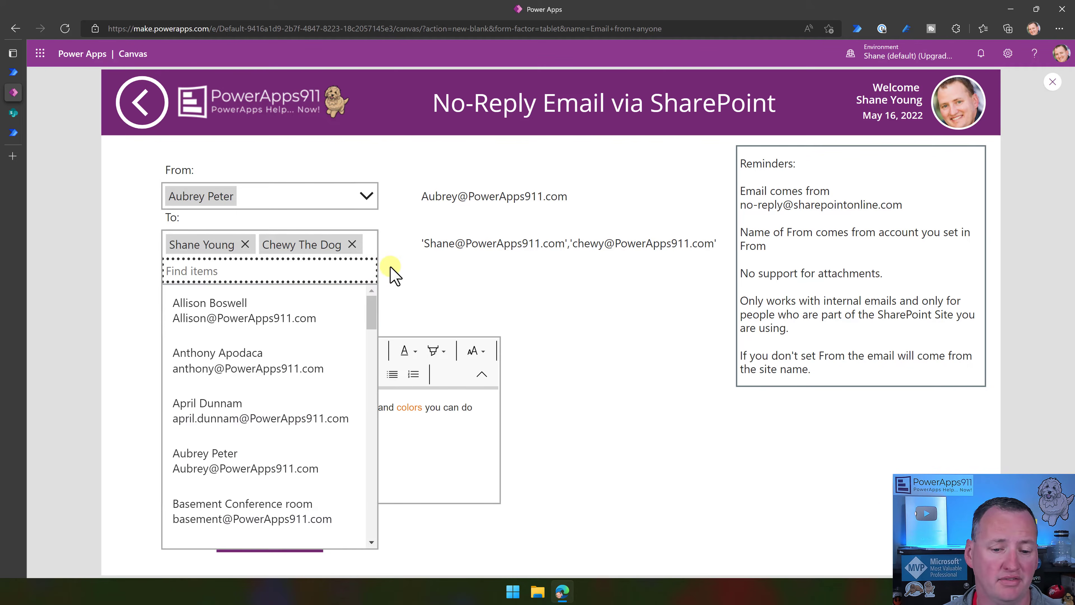
left_click(398, 271)
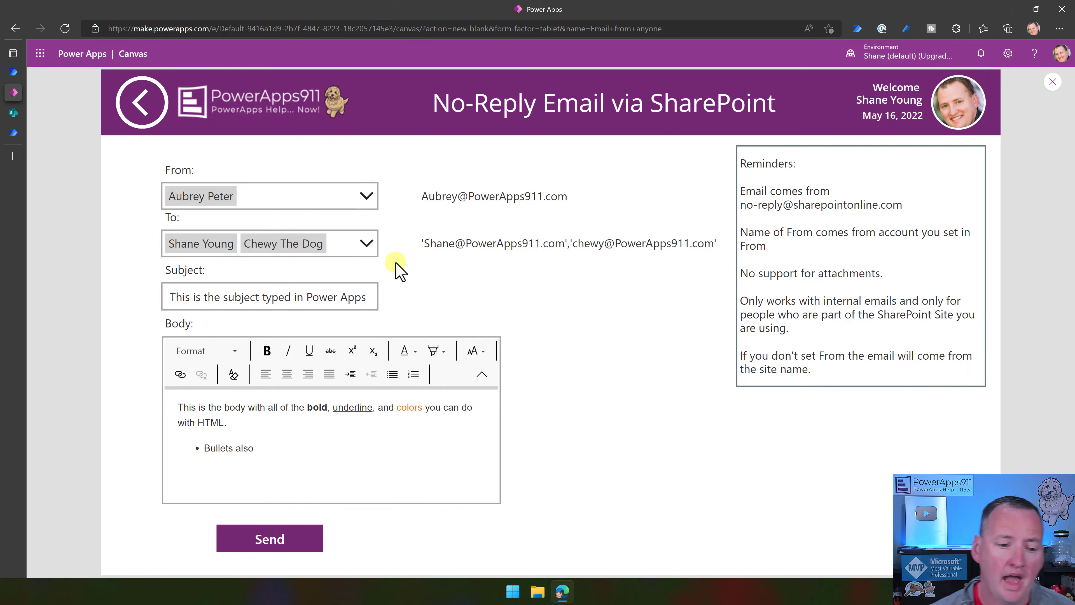
left_click(261, 298)
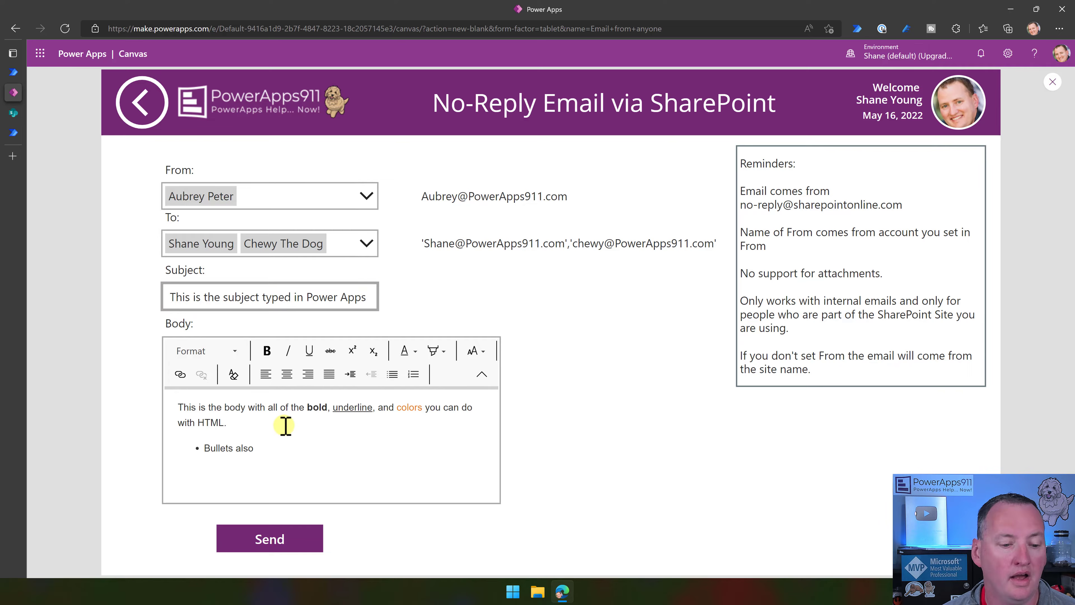
left_click(310, 444)
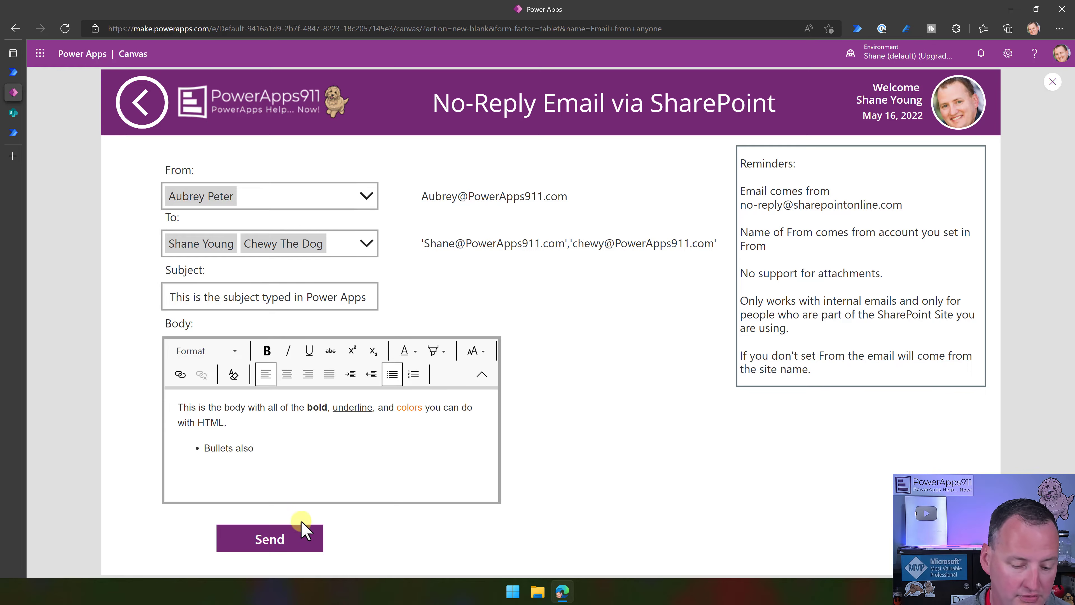
left_click(299, 538)
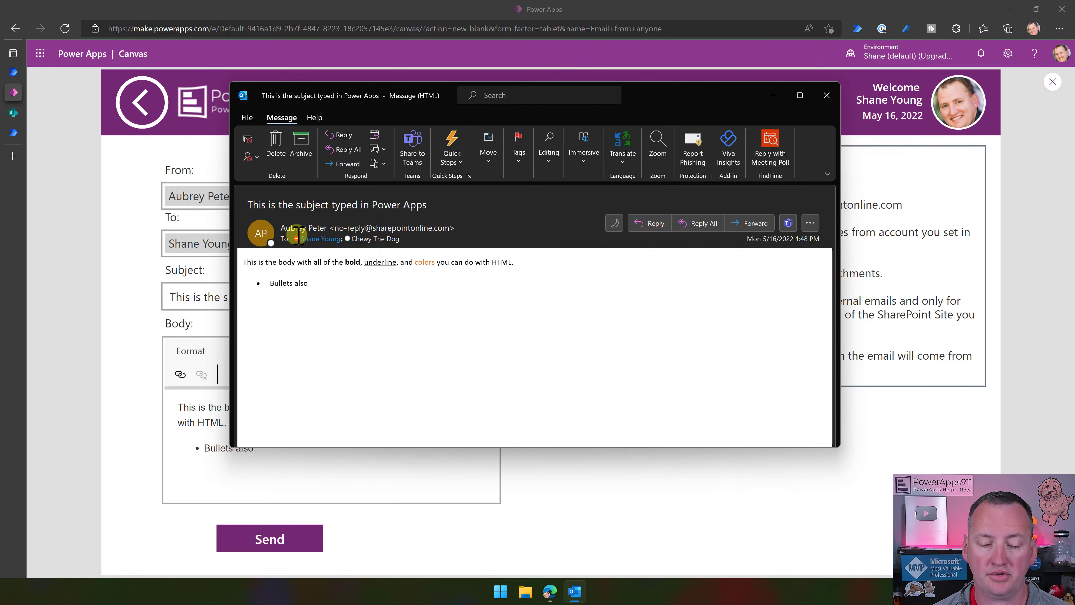
mouse_move(297, 236)
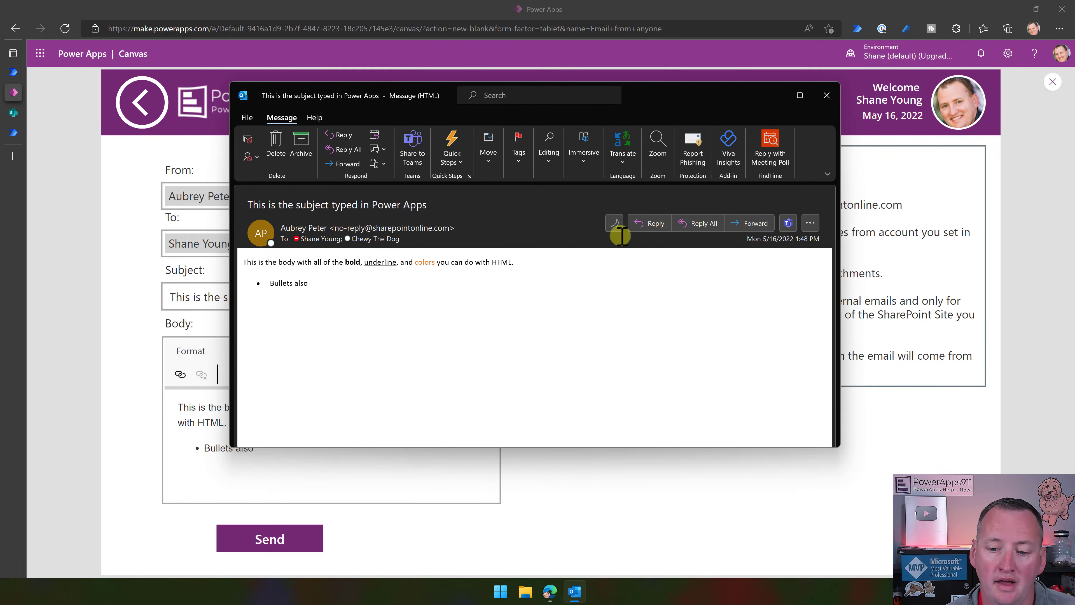
left_click(650, 229)
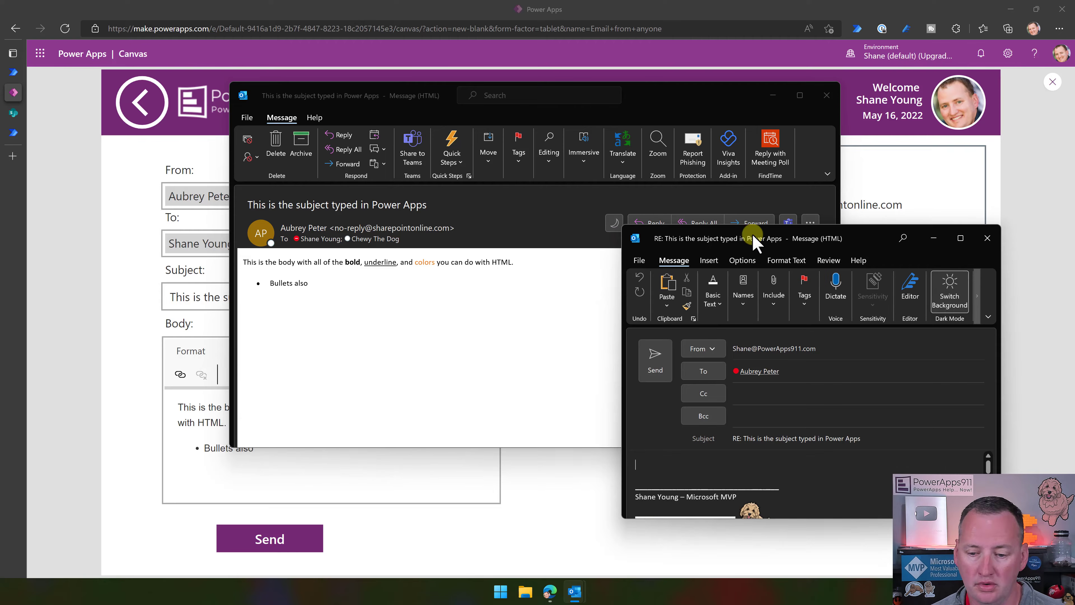
left_click_drag(762, 247, 405, 132)
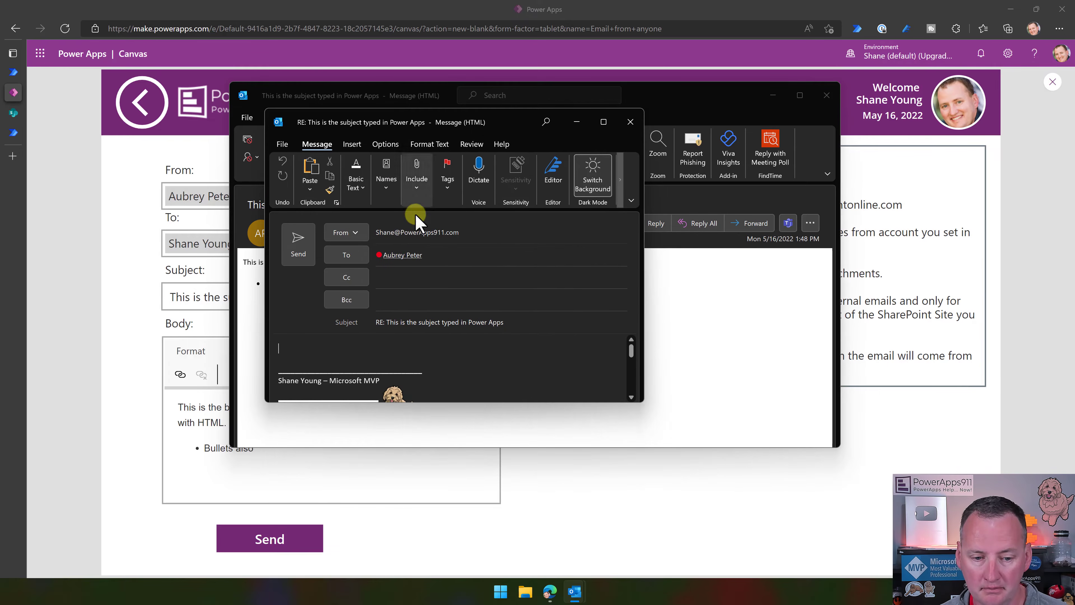
mouse_move(405, 256)
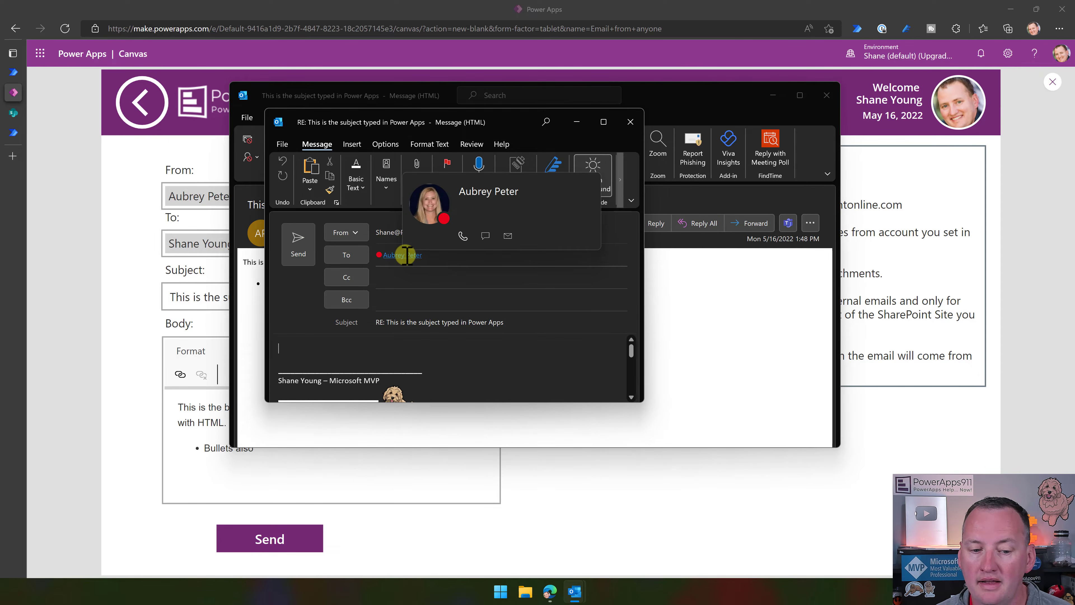
left_click(405, 254)
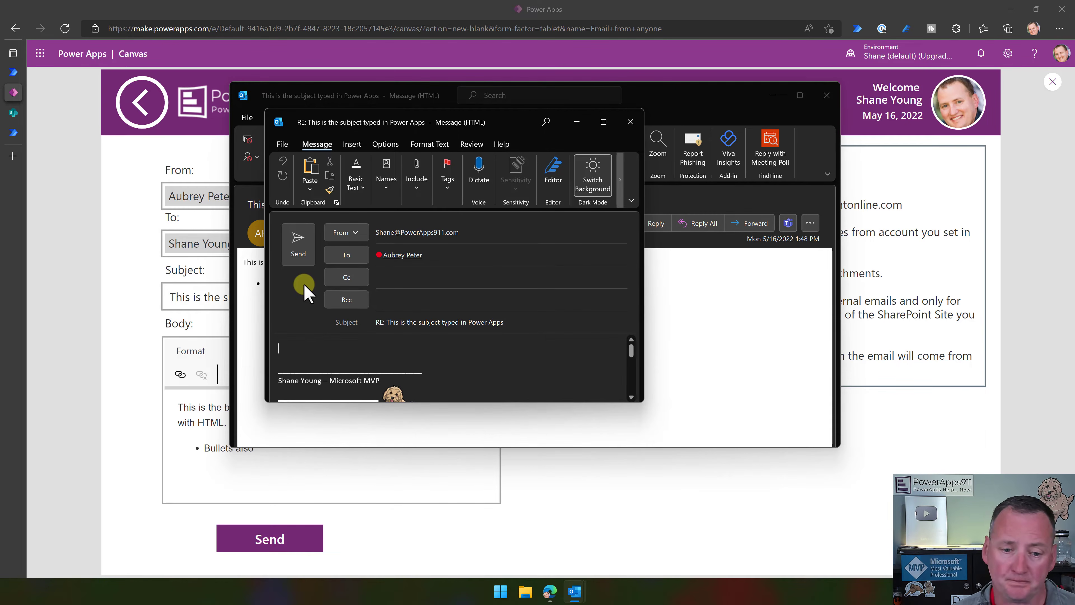
left_click(630, 123)
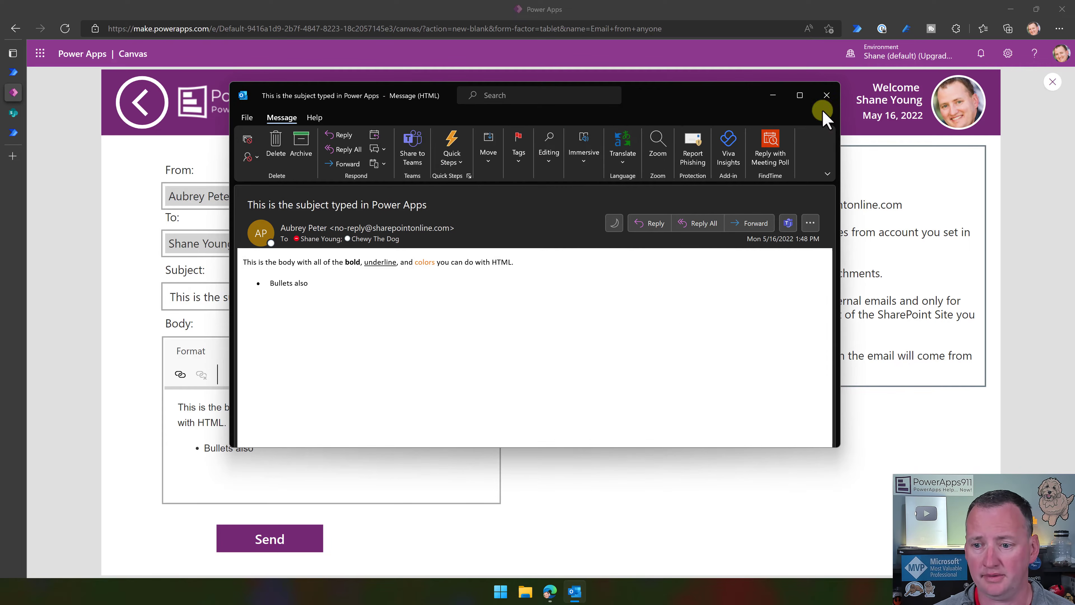
Close the received Outlook message and the app preview, then switch to Power Automate.
left_click(827, 96)
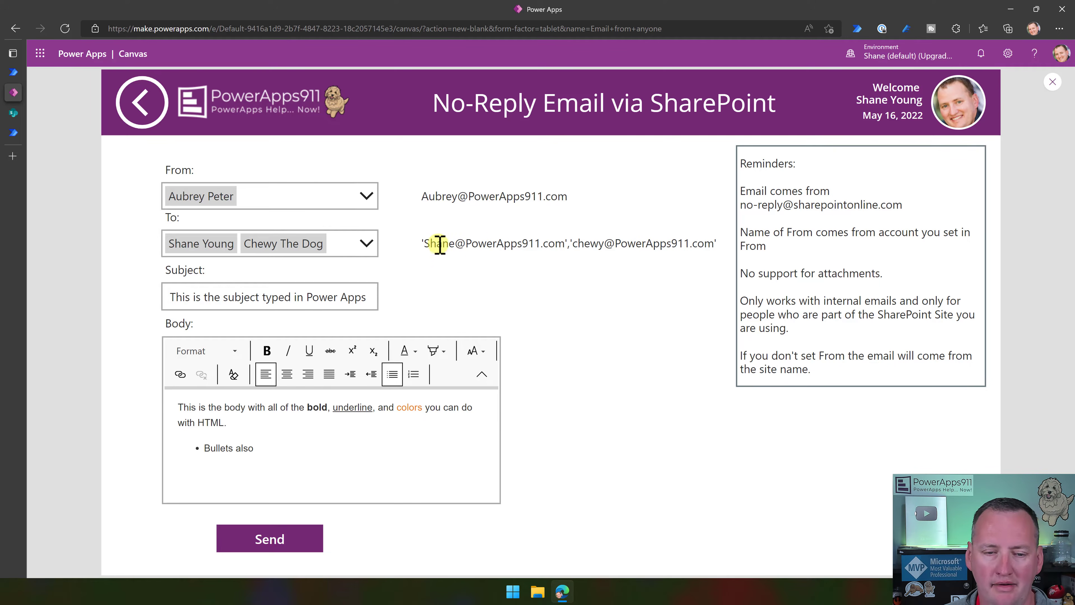
left_click(1053, 82)
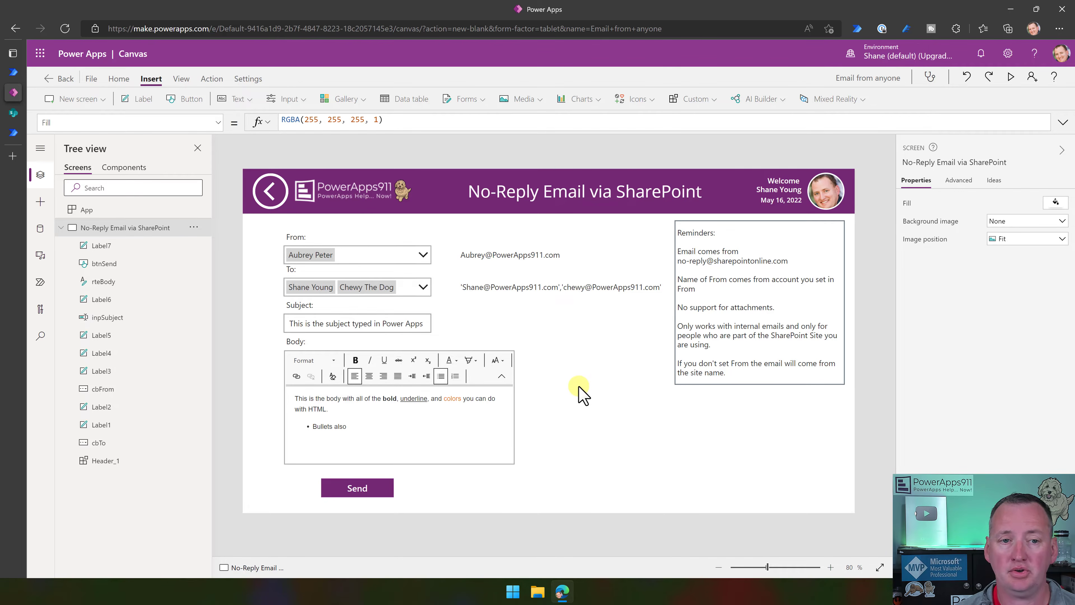
left_click(13, 71)
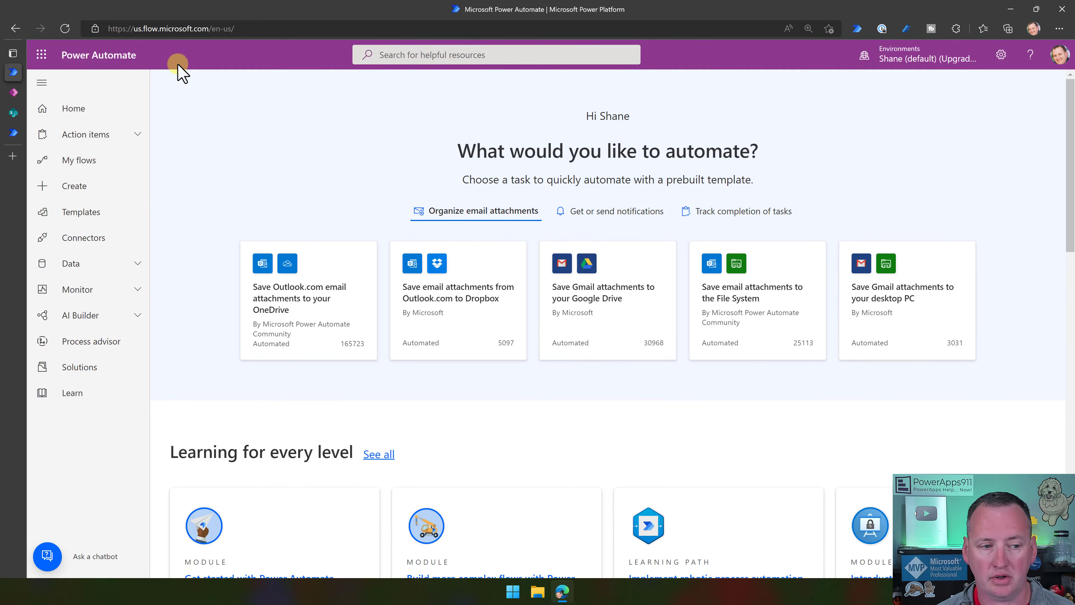
Create a new instant cloud flow with the 'Manually trigger a flow' trigger.
left_click(99, 193)
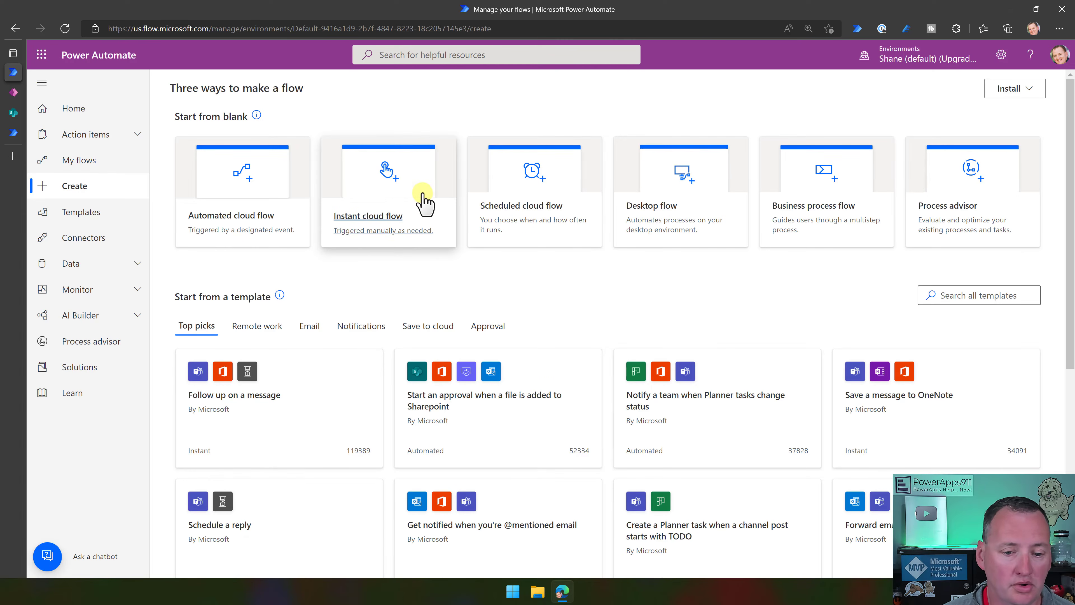
left_click(423, 203)
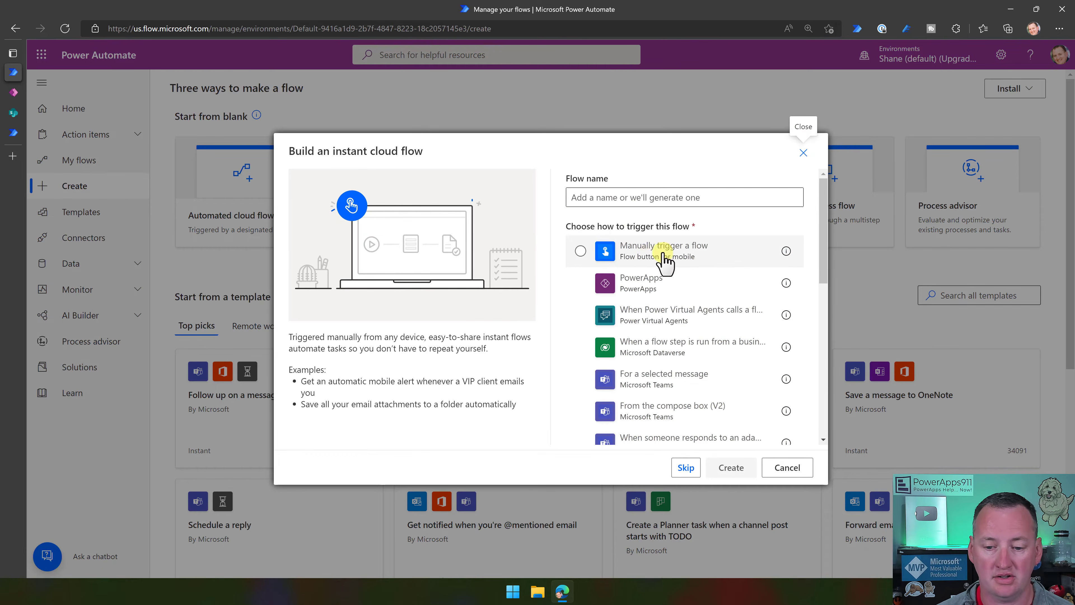
left_click(663, 254)
left_click(735, 468)
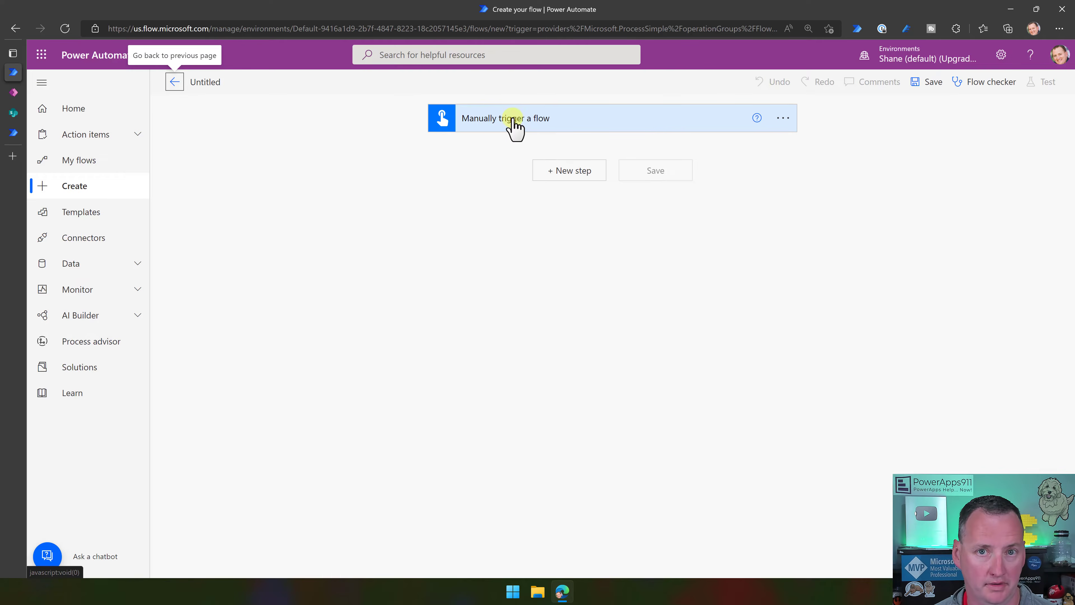
Add a 'Send an HTTP request to SharePoint' action below the trigger.
left_click(548, 173)
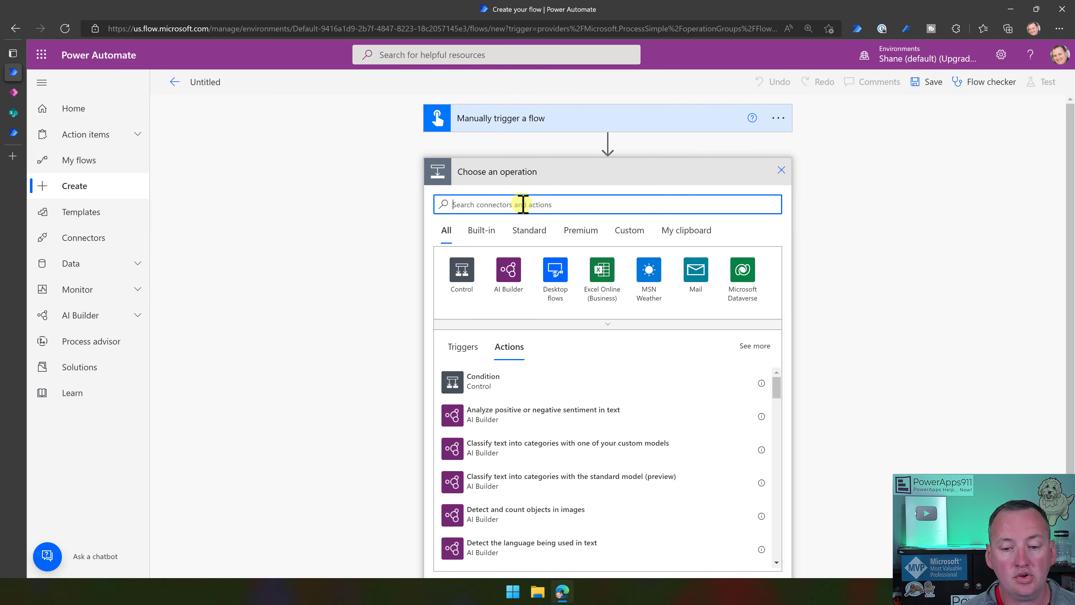
type("sharepoint")
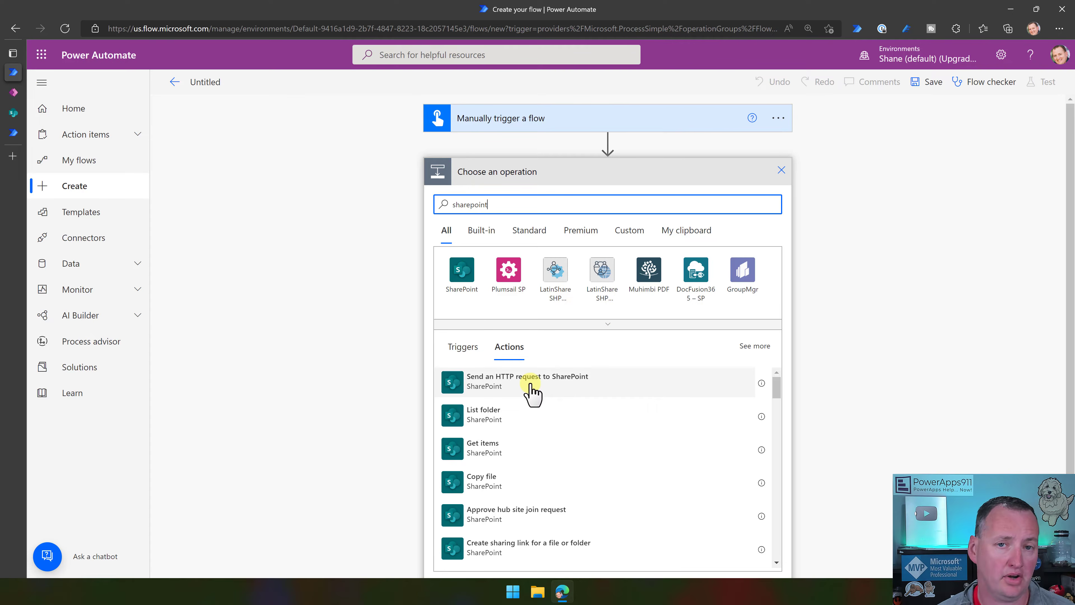
left_click(531, 386)
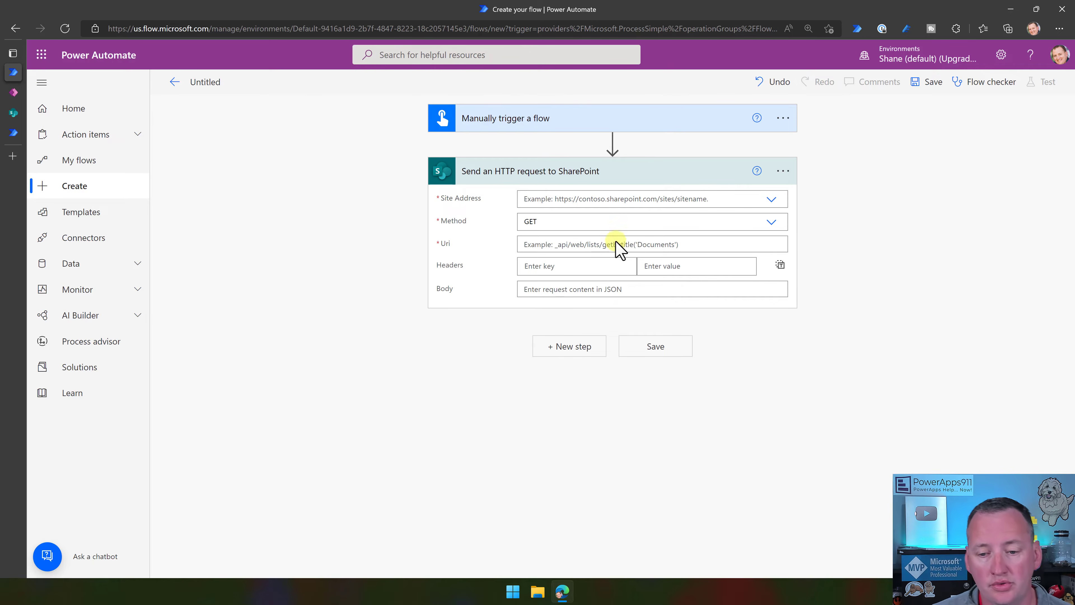
Set the HTTP request's Site Address to PowerApps Videos.
left_click(758, 199)
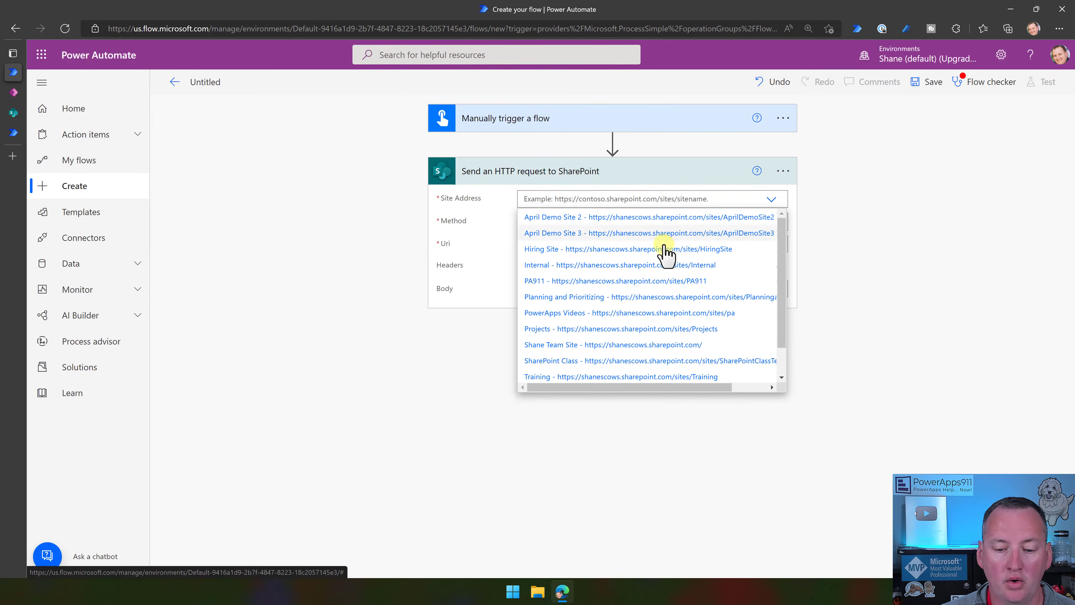
left_click(619, 313)
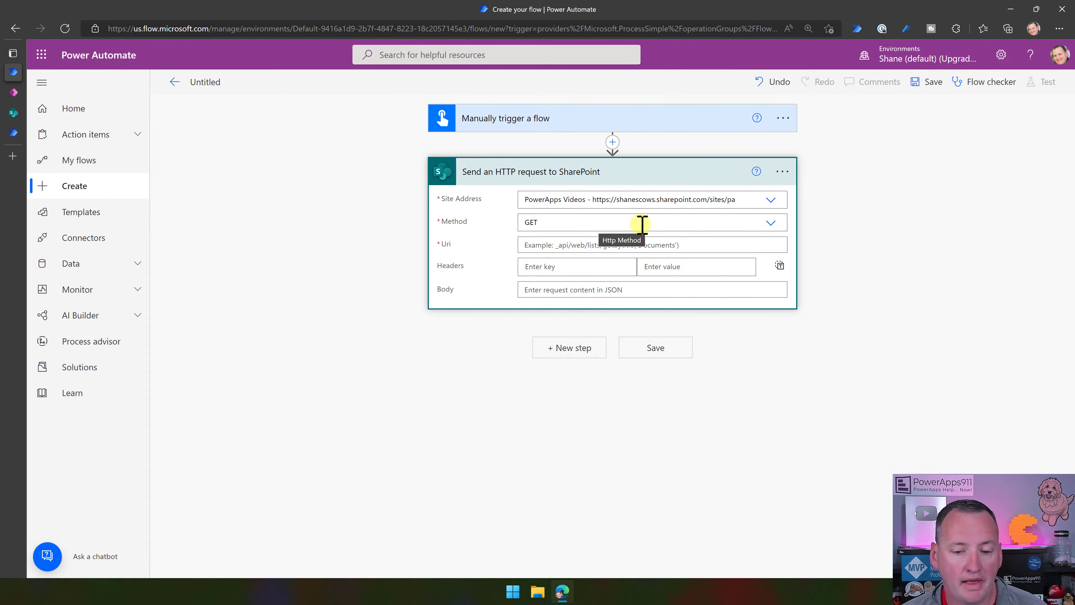
Set the request Method to POST and Uri to _api/SP.Utilities.Utility.SendEmail.
left_click(768, 225)
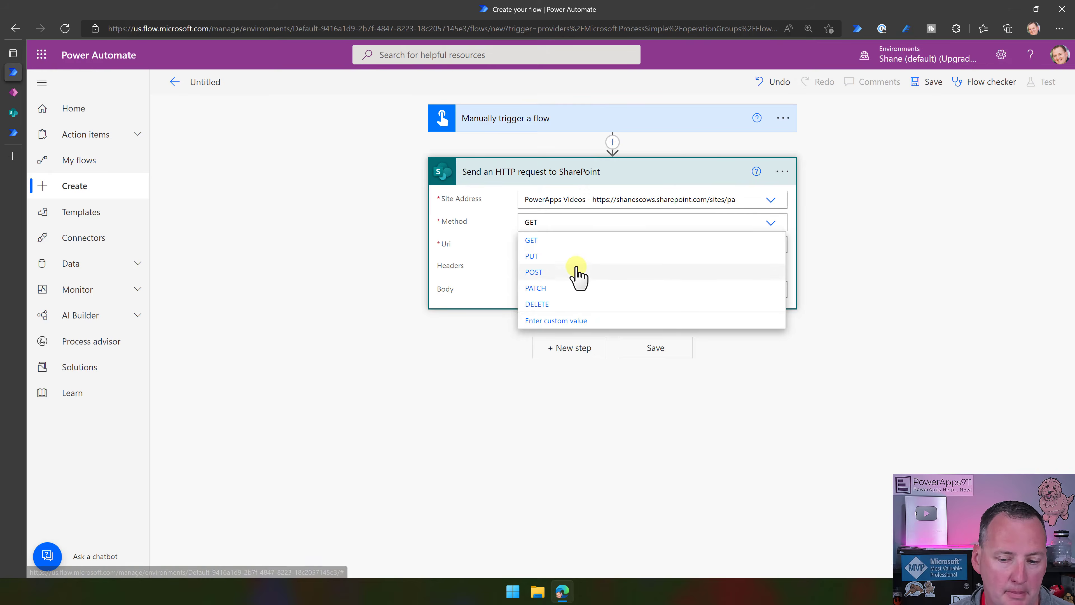
left_click(573, 276)
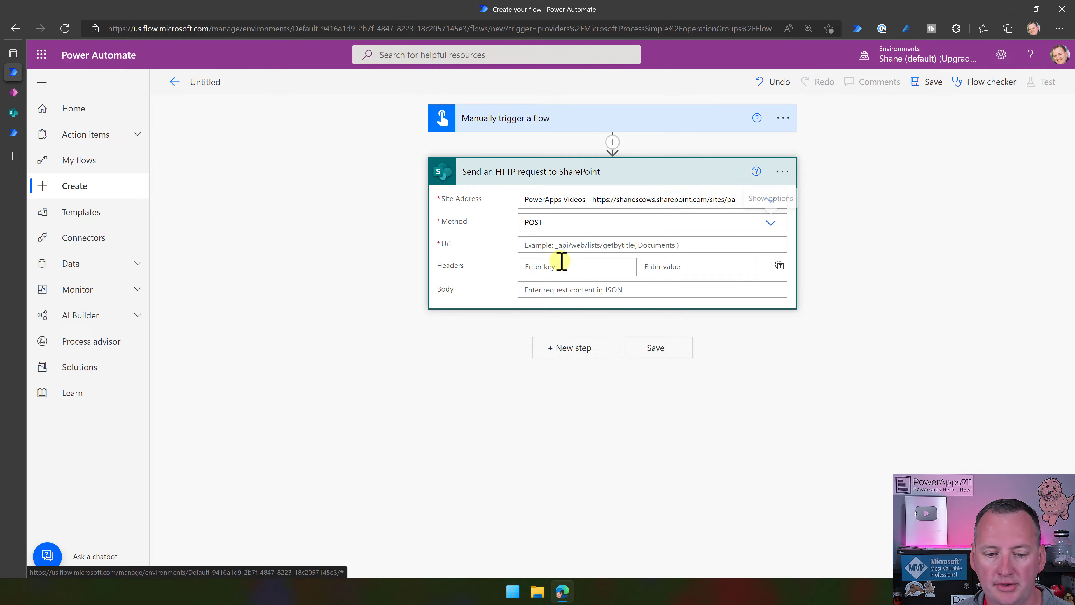
left_click(563, 245)
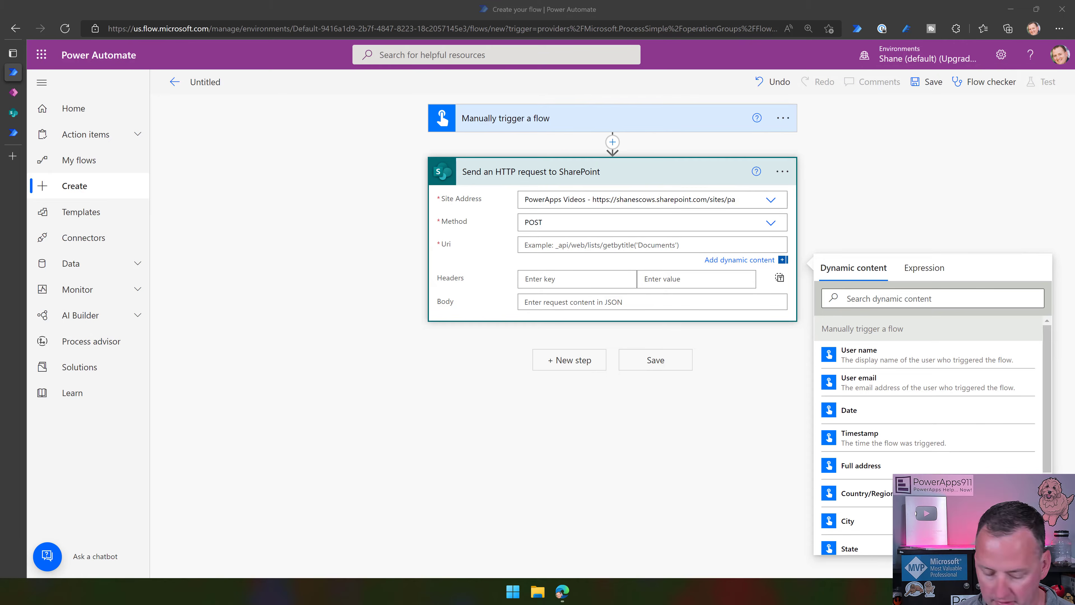
left_click(563, 245)
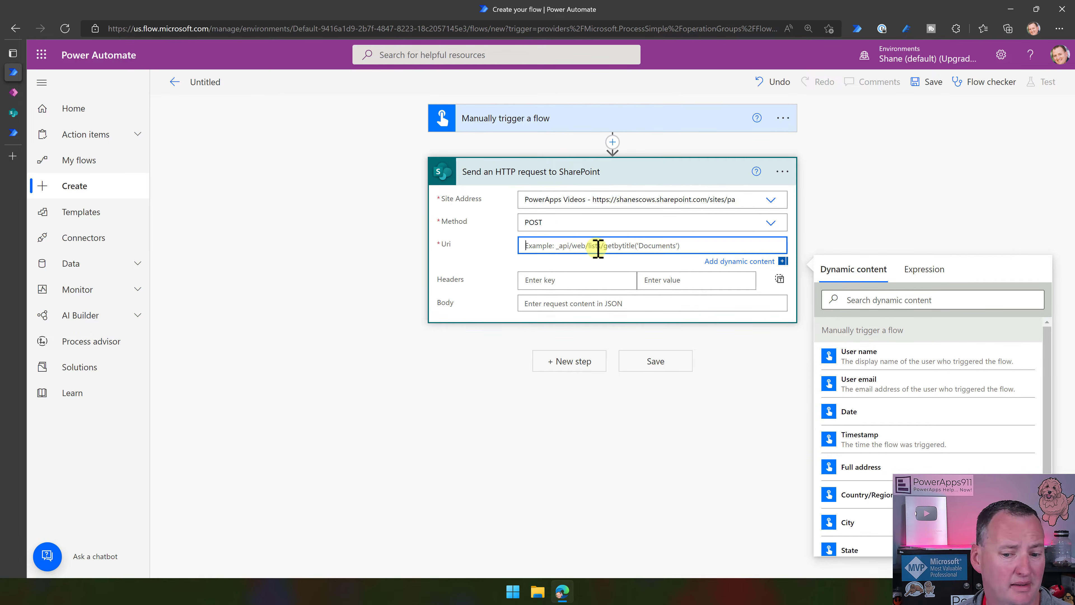
type("_api/SP.Utilities.Utility.SendEmail")
left_click(503, 283)
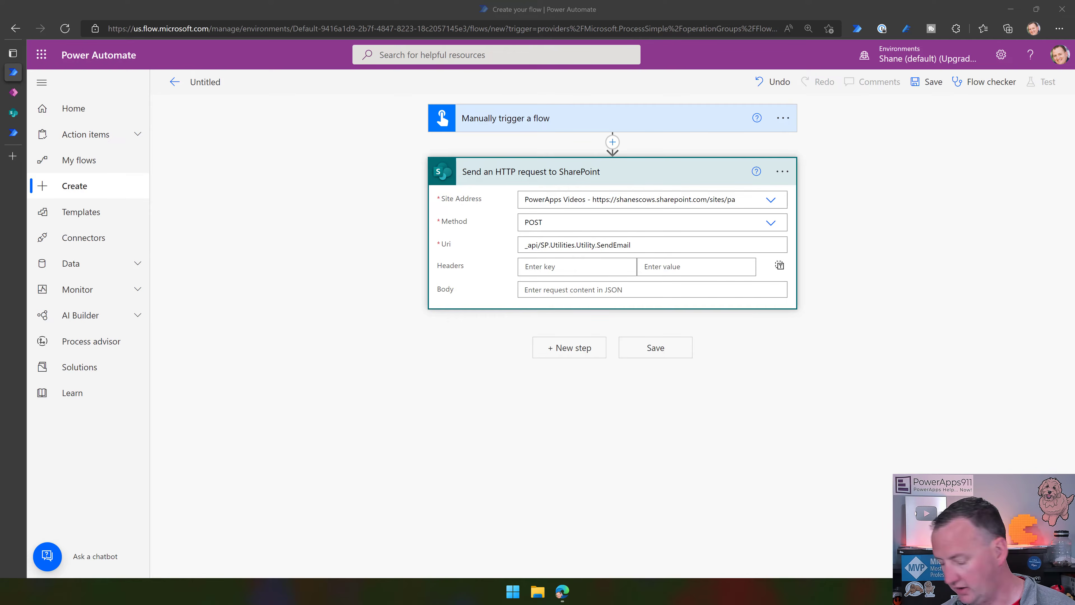
left_click(552, 290)
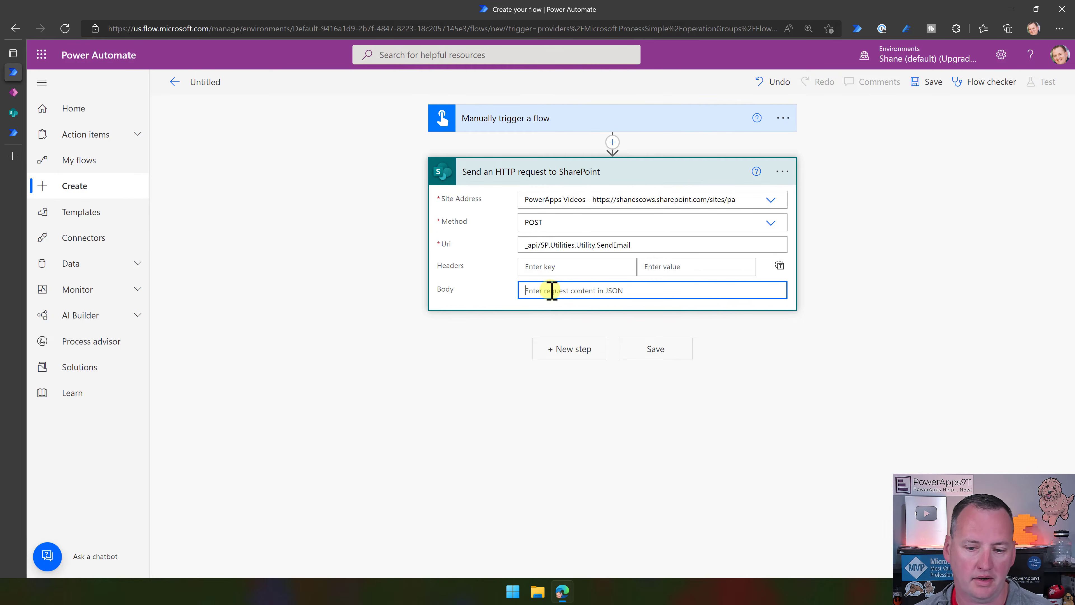
Paste the JSON properties with From, two To addresses, Subject 'Test Subject' and bold HTML Body.
key("ctrl+v")
left_click(753, 322)
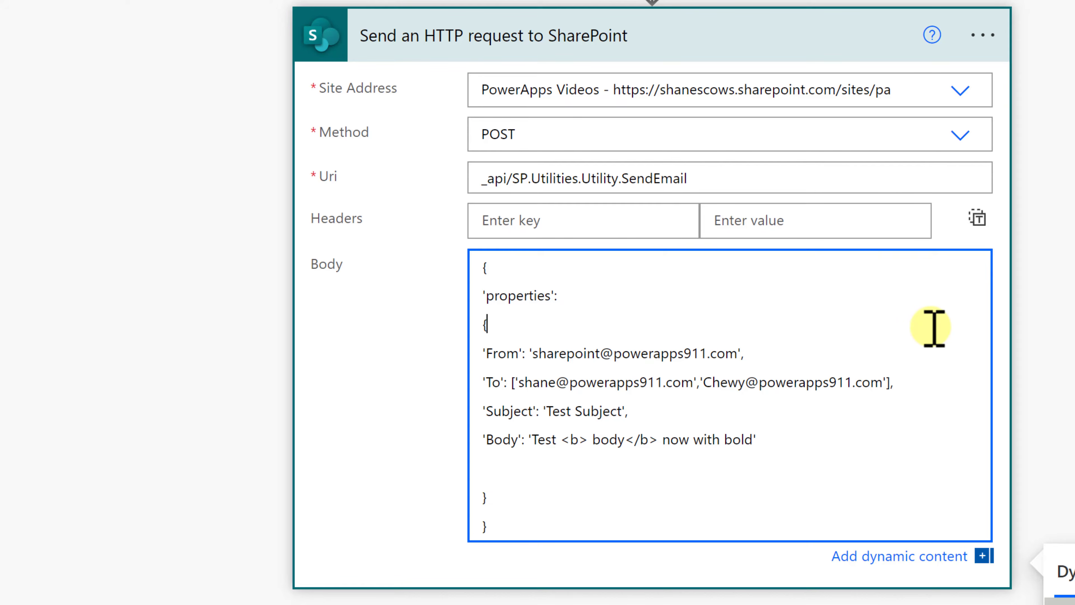
scroll(948, 278, "down", 3)
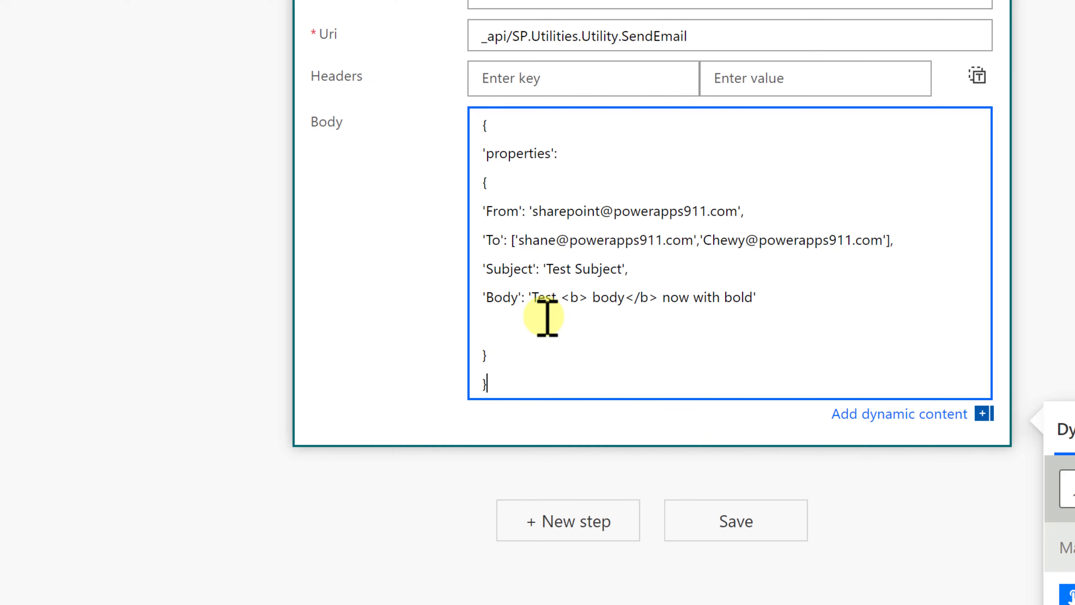
Delete the blank line before the closing braces in the JSON body.
left_click(751, 331)
key("Delete")
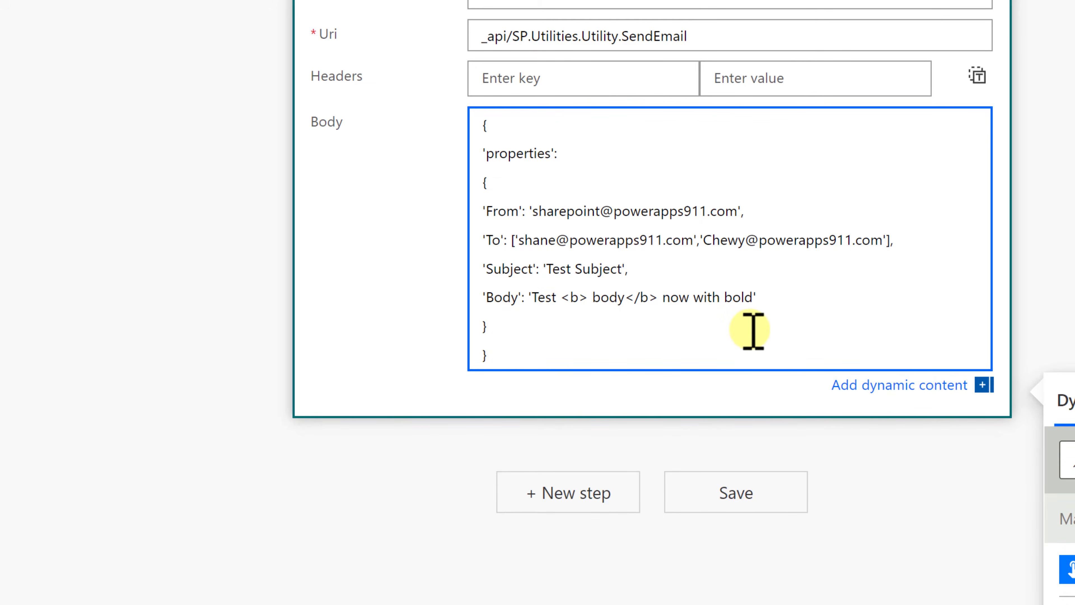
left_click(758, 204)
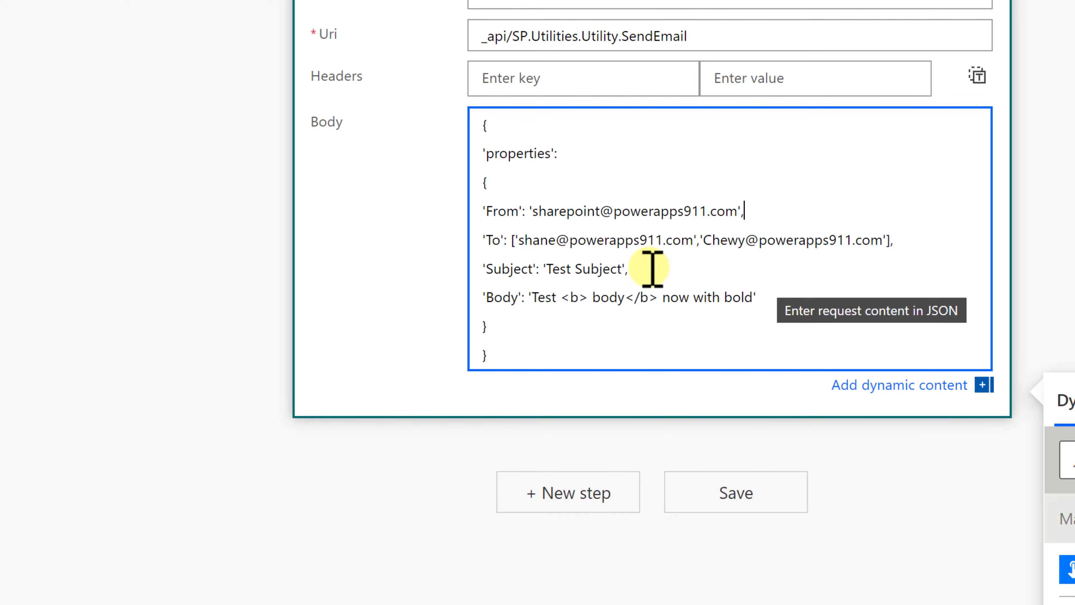
left_click(513, 240)
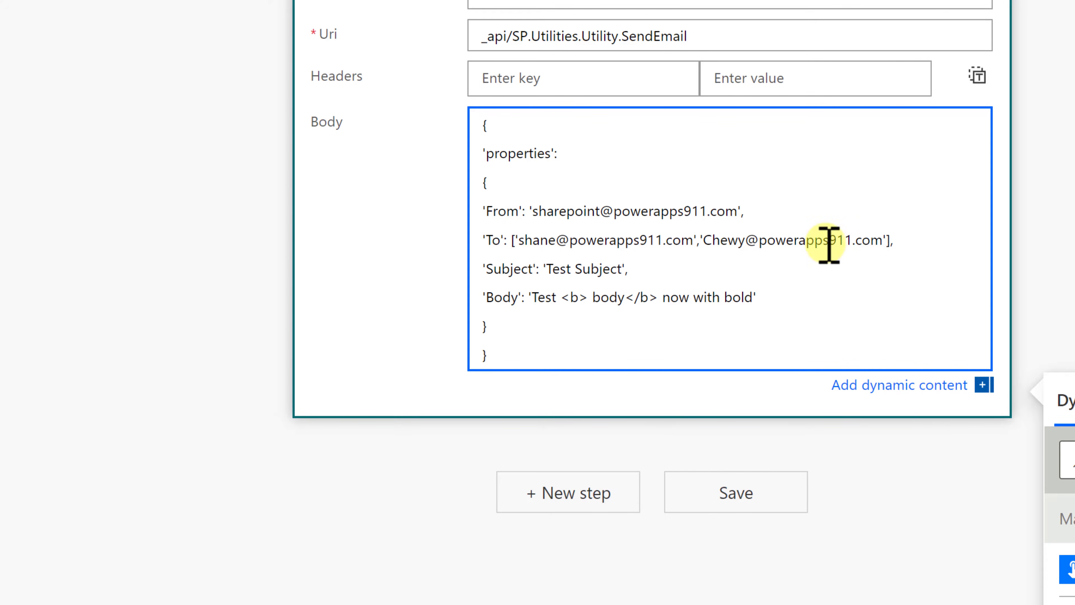
left_click(914, 245)
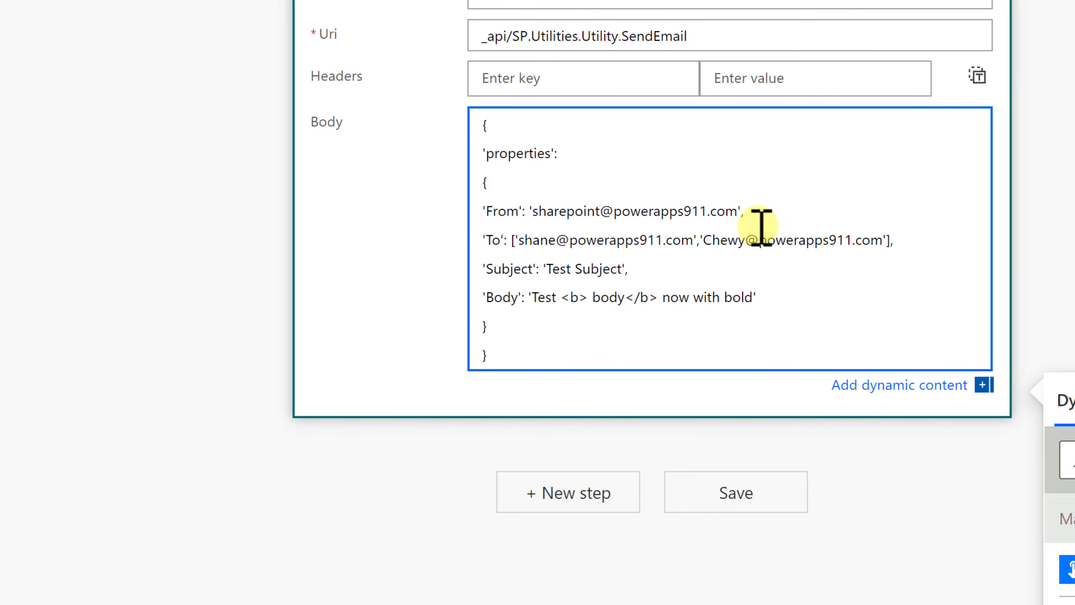
Remove the second address from the To array and add a new line after it.
left_click_drag(515, 239, 700, 240)
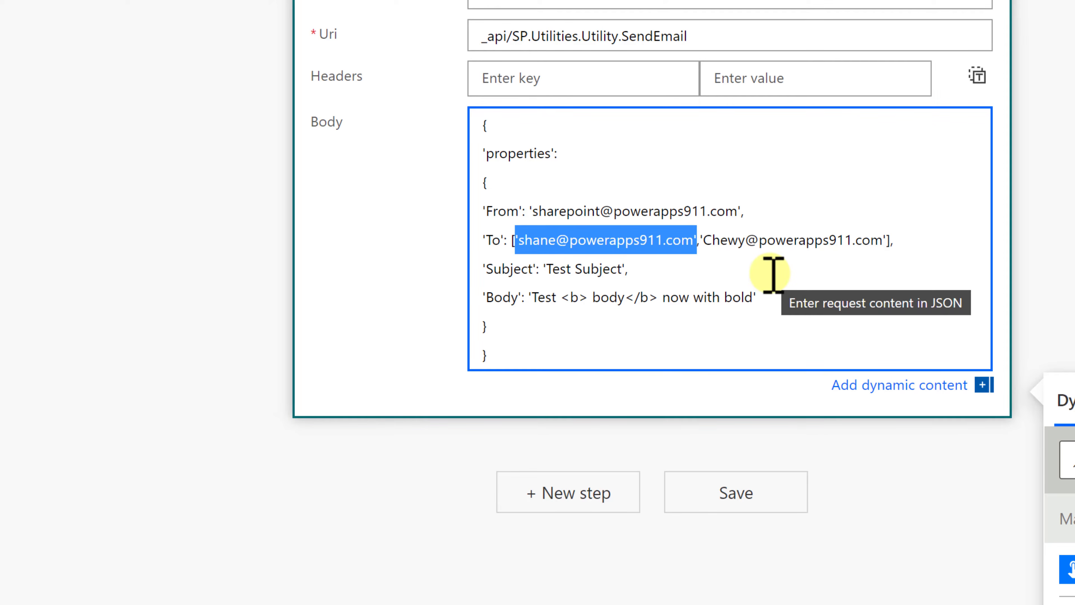
key("Left")
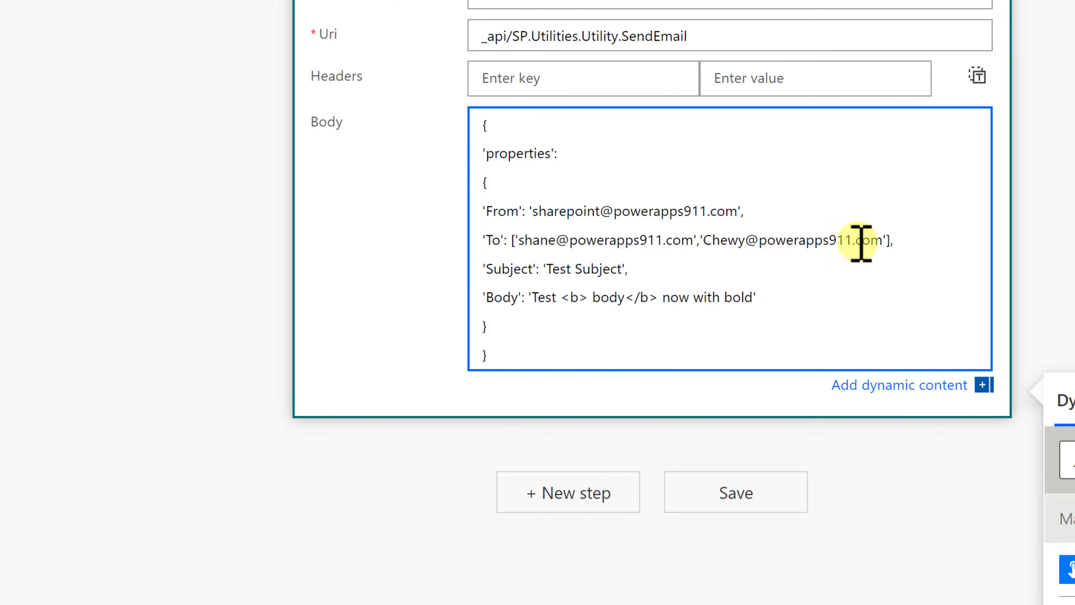
left_click_drag(699, 240, 888, 241)
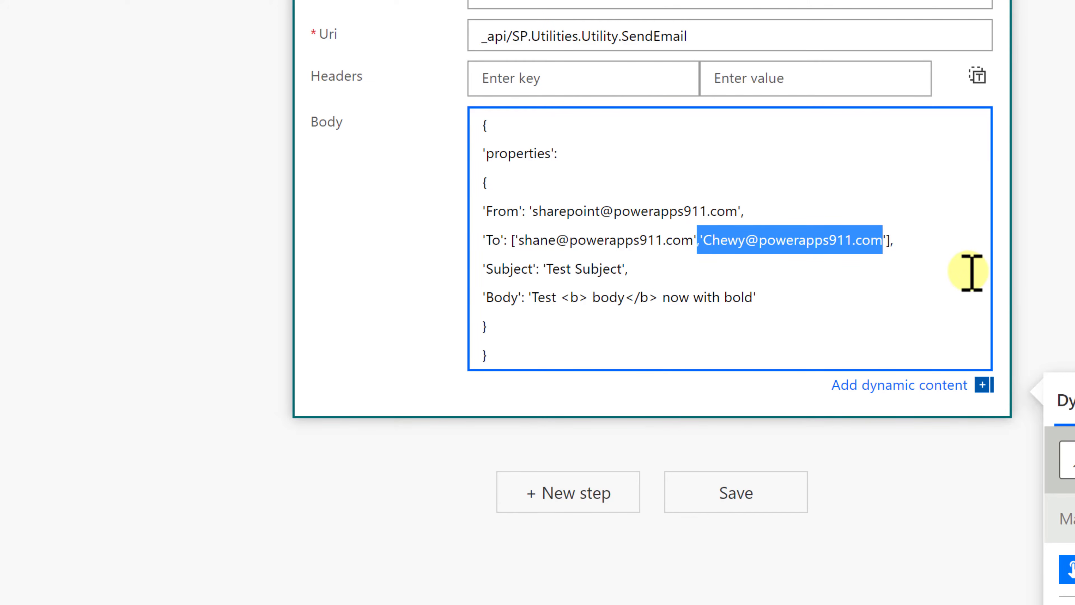
key("BackSpace")
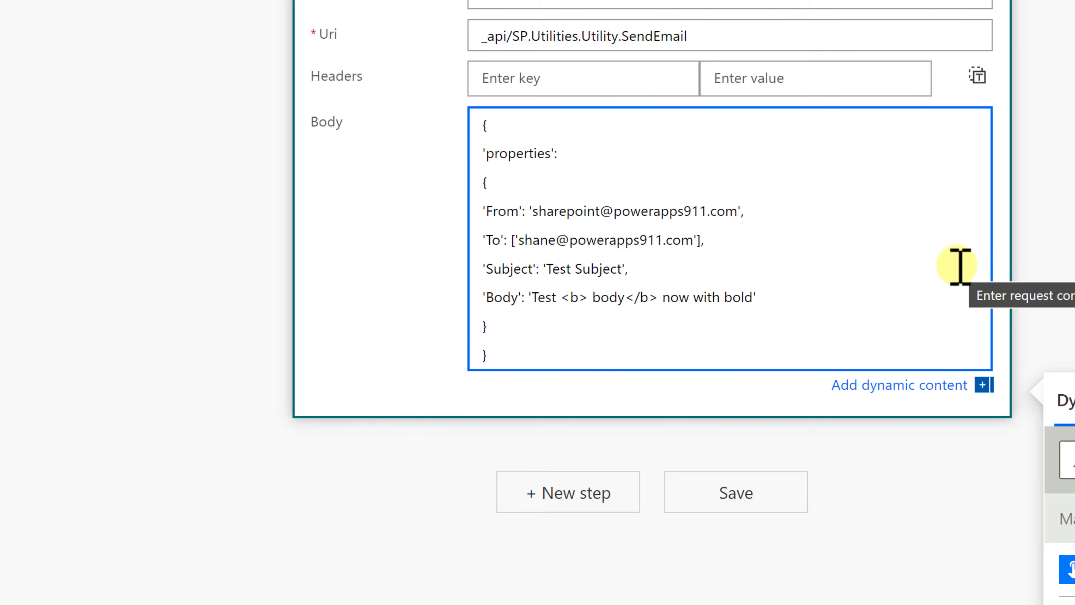
left_click(718, 243)
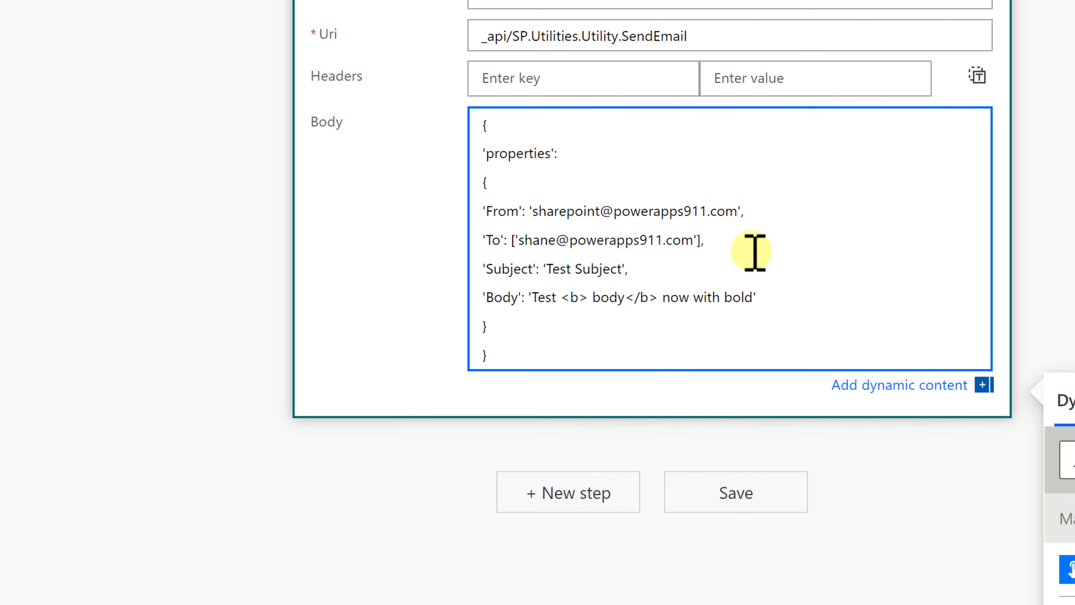
key("Return")
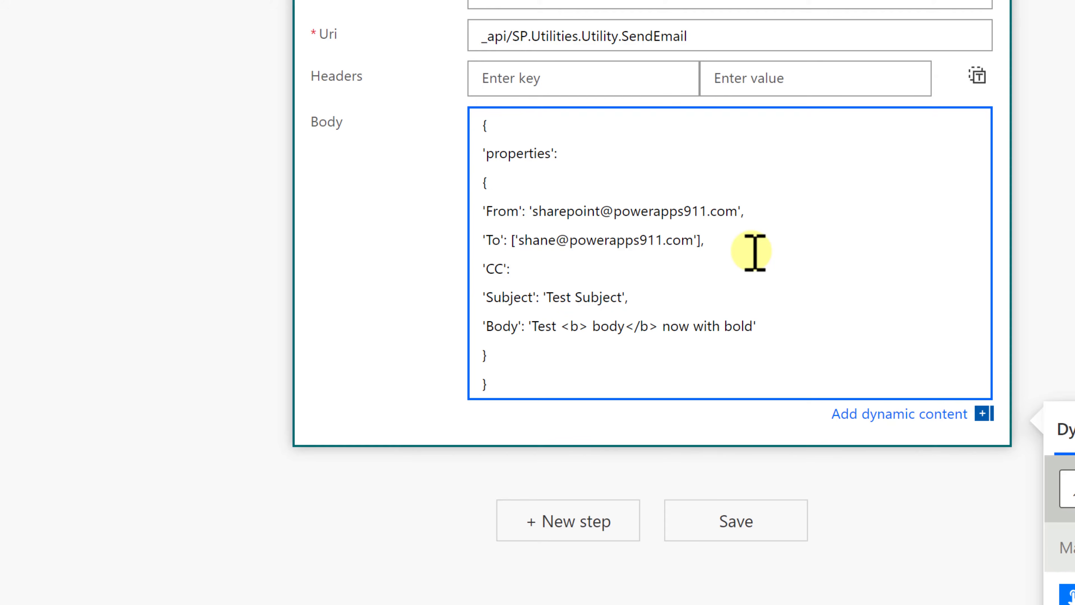
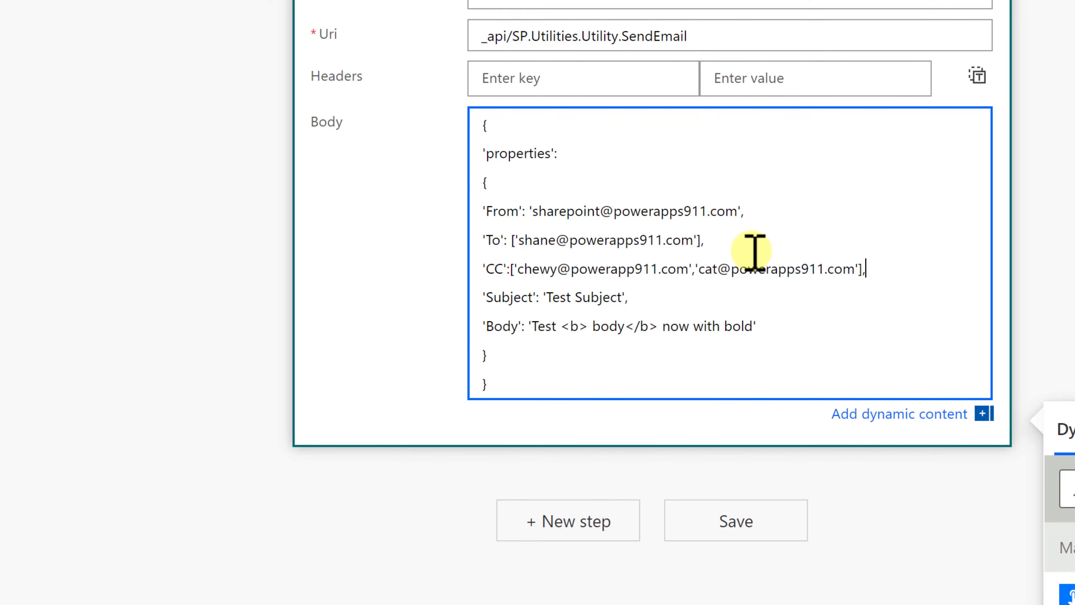
Add a 'CC' array with two recipient addresses on the new line.
left_click(487, 271)
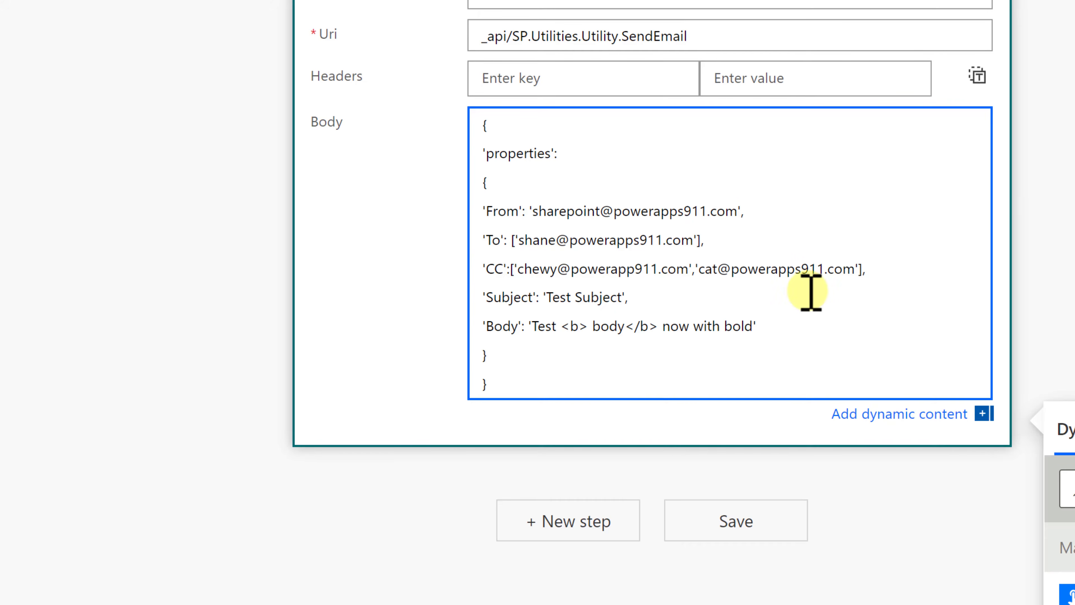
left_click(888, 248)
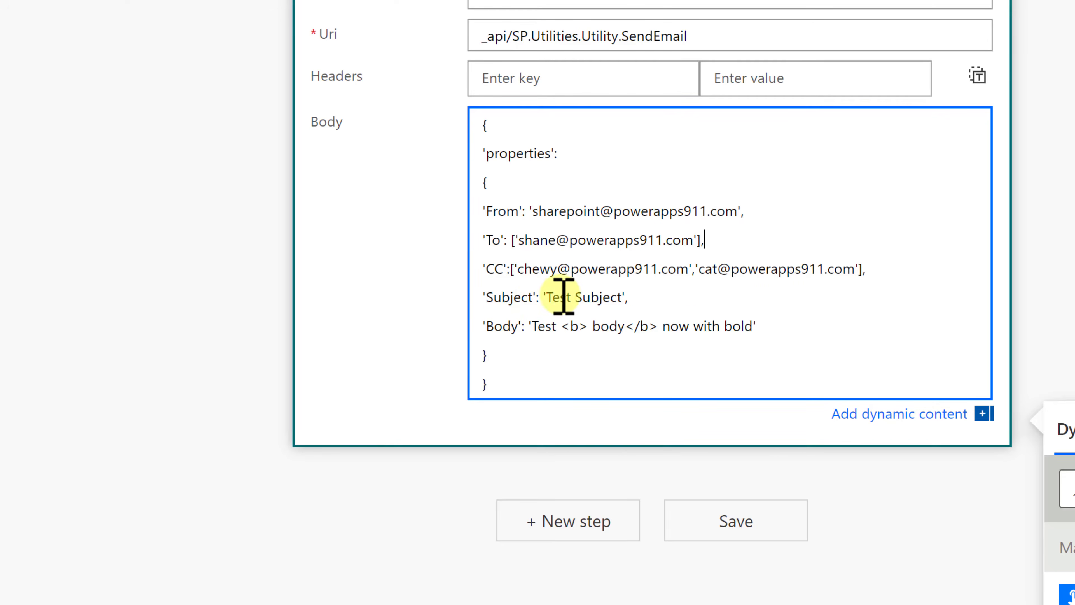
Remove the space after the opening <b> tag in the Body value.
left_click_drag(544, 298, 643, 305)
left_click(646, 304)
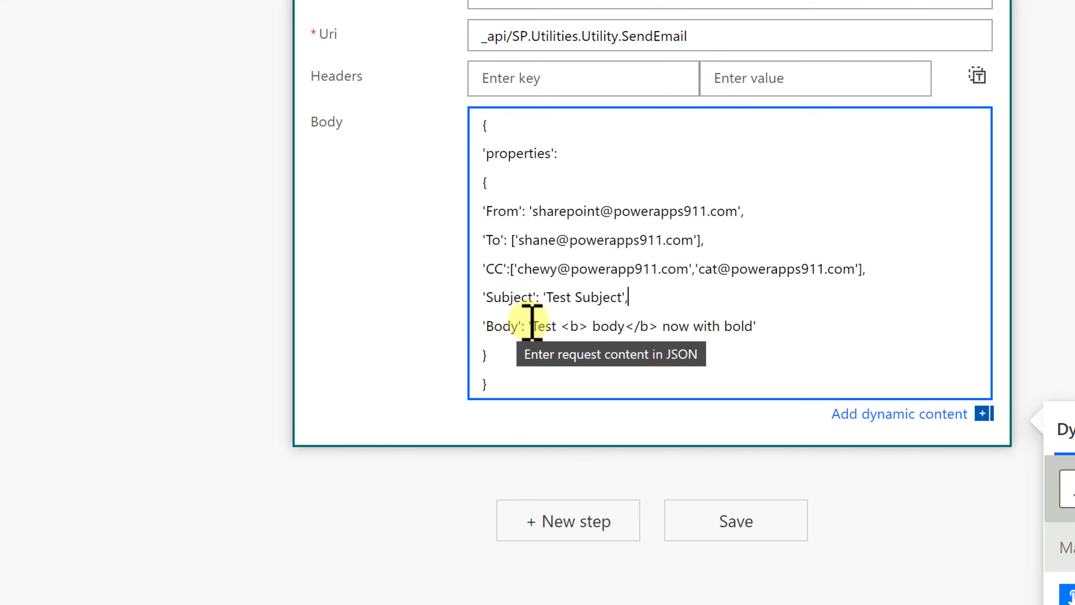
left_click_drag(531, 324, 771, 329)
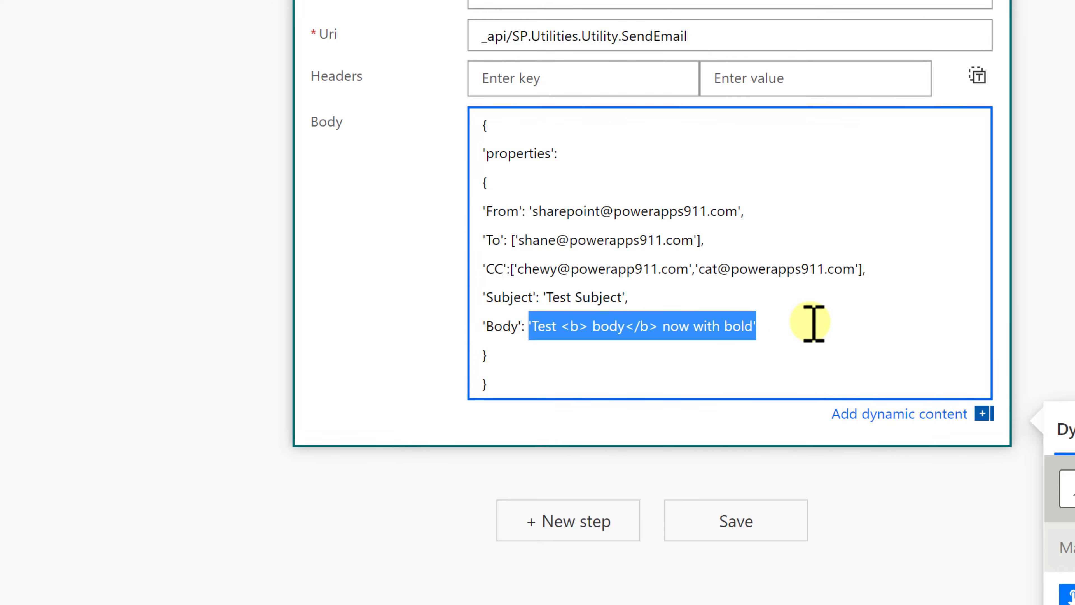
left_click(592, 348)
left_click(588, 327)
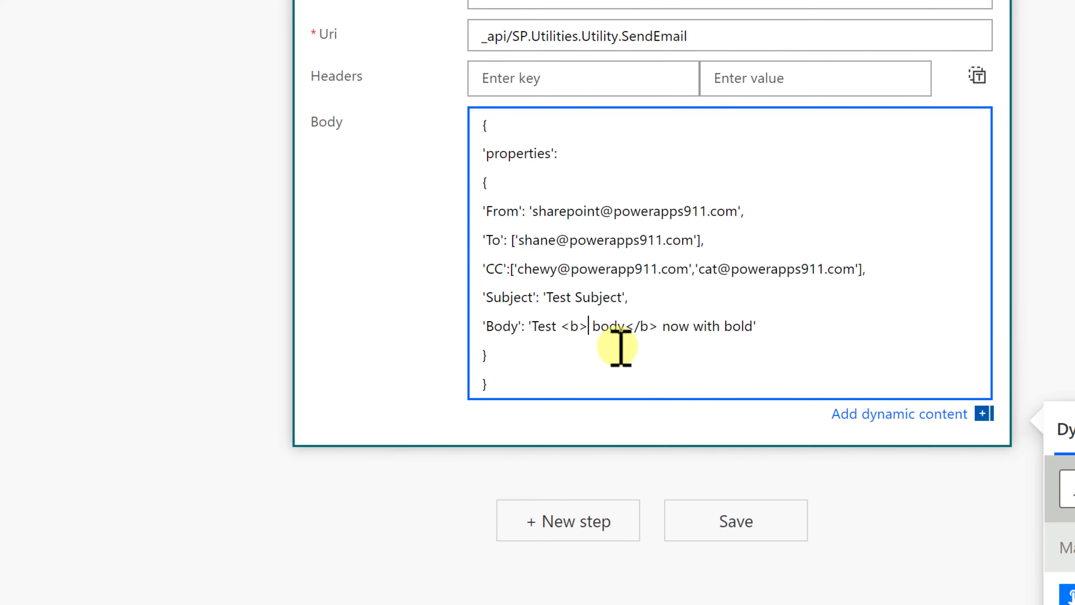
key("Delete")
left_click(864, 303)
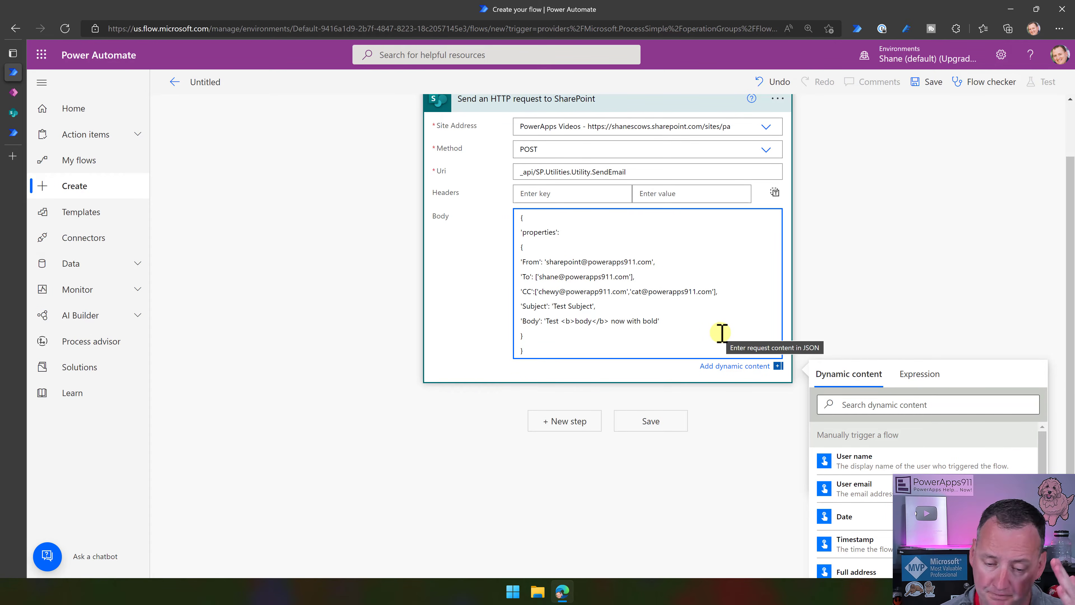
Save the flow and run a manual test, confirming the SharePoint connection.
scroll(761, 262, "up", 2)
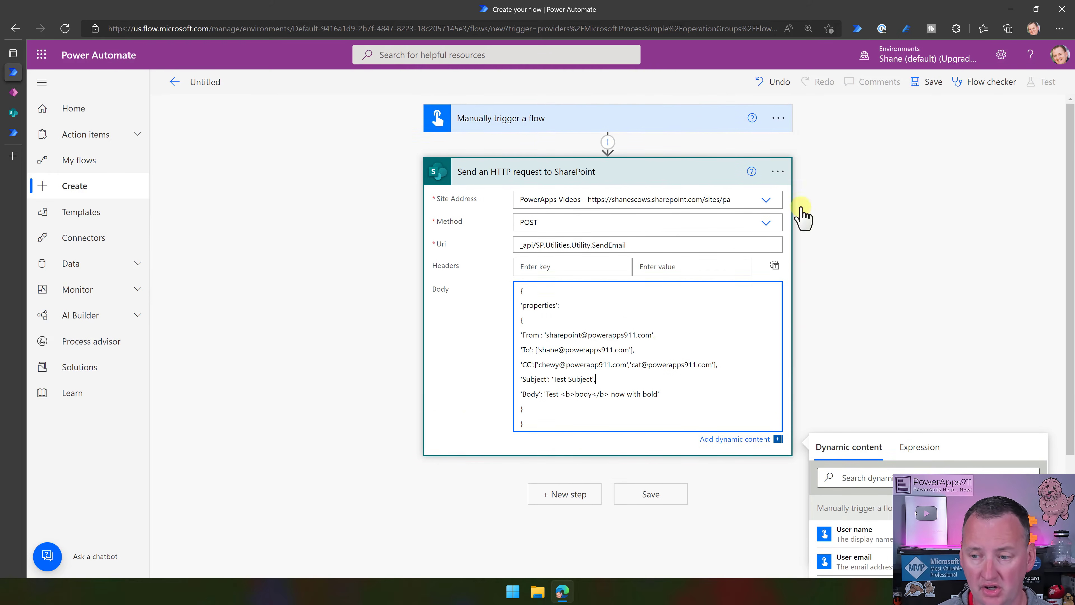
left_click(934, 87)
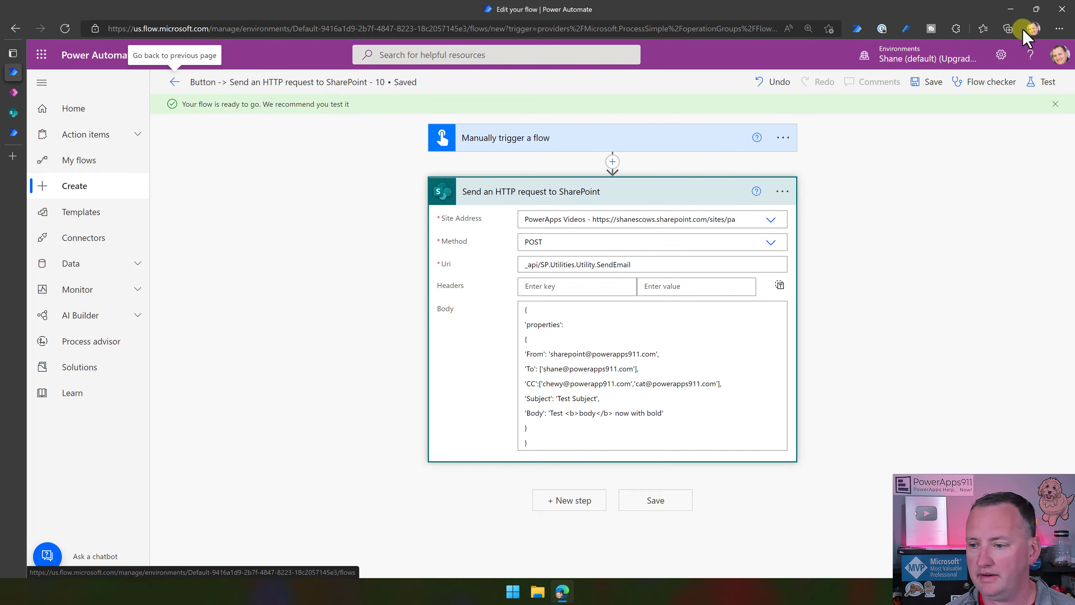
left_click(1045, 83)
left_click(913, 126)
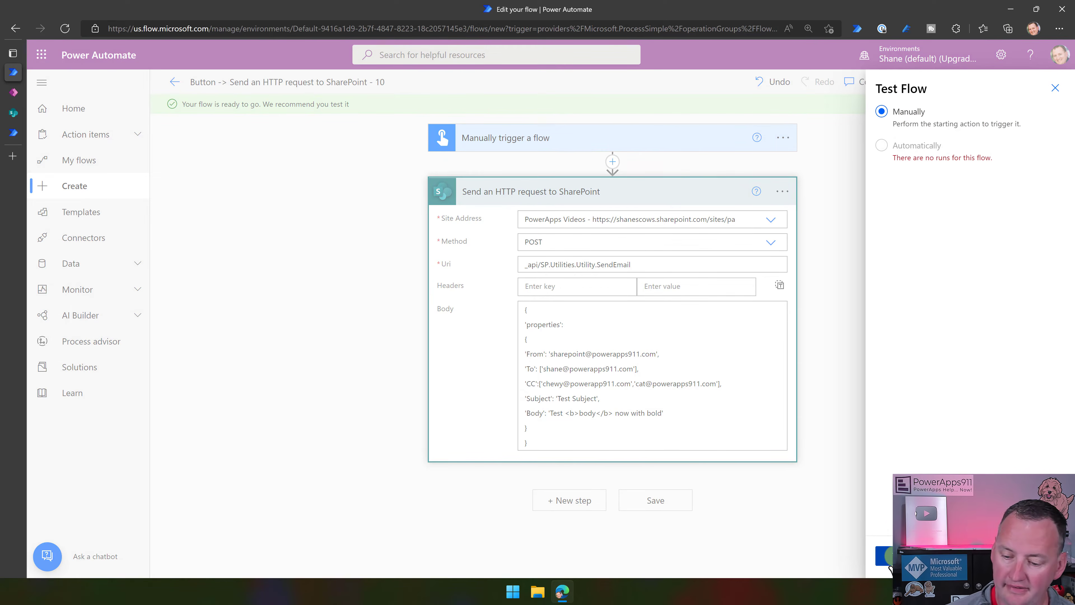
left_click(885, 557)
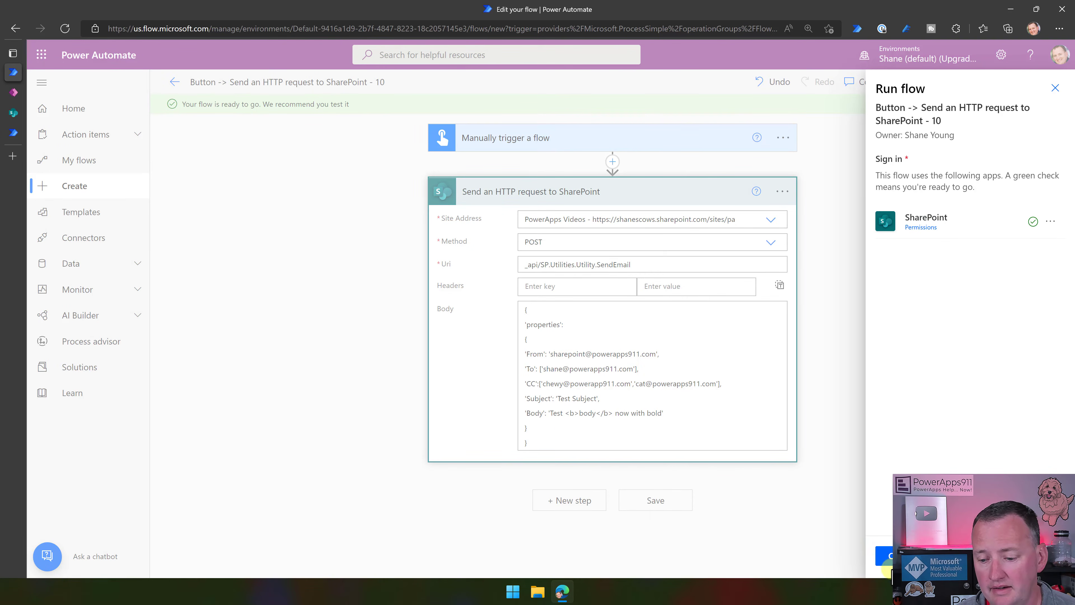
left_click(886, 557)
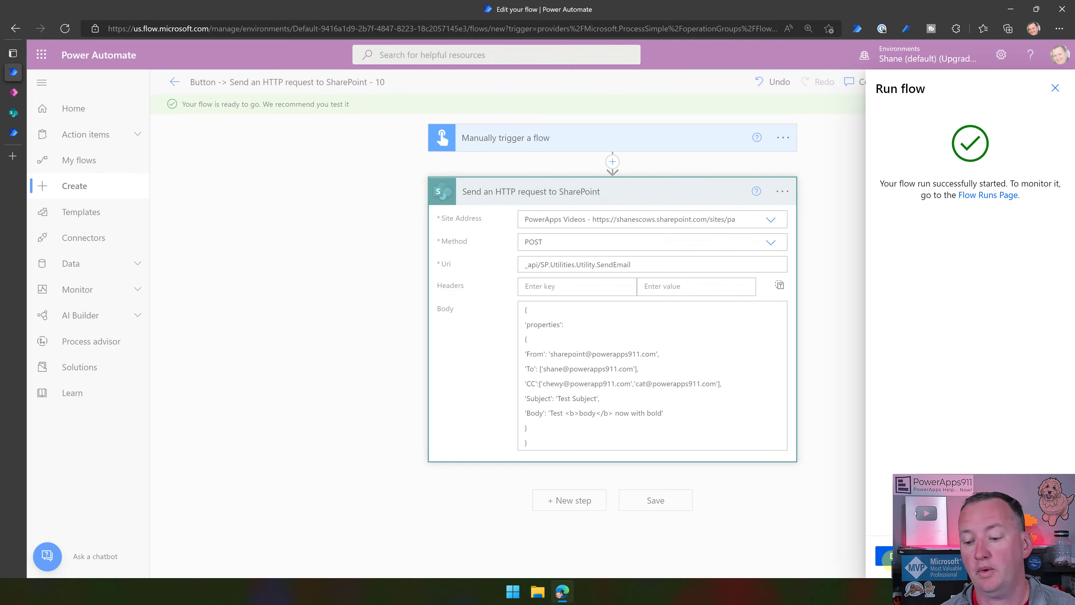
left_click(887, 556)
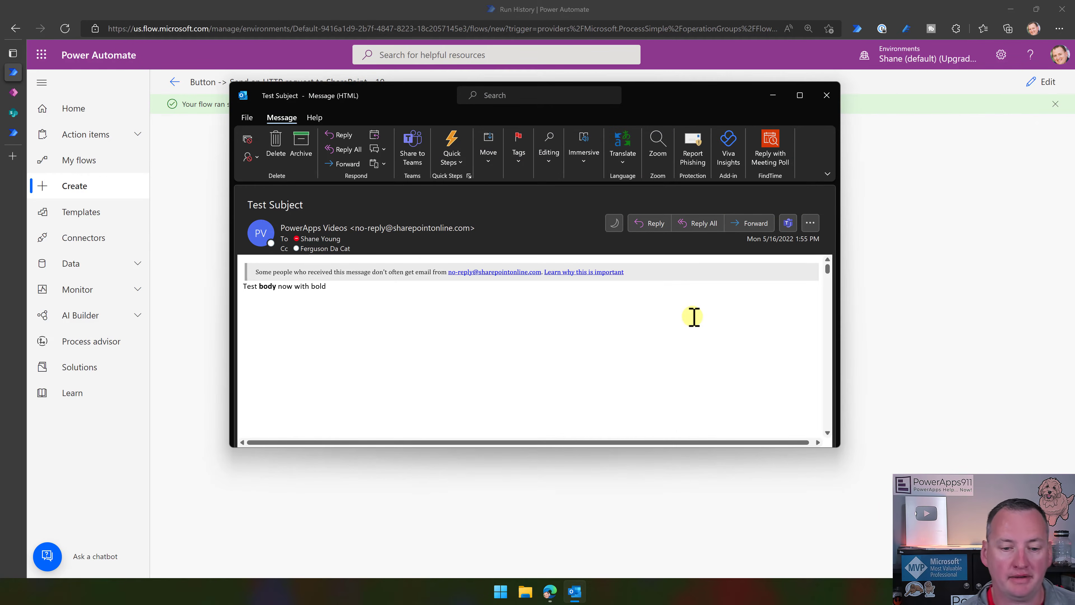
Reopen the flow in edit mode from run history and place the cursor in the SendEmail request body.
mouse_move(341, 226)
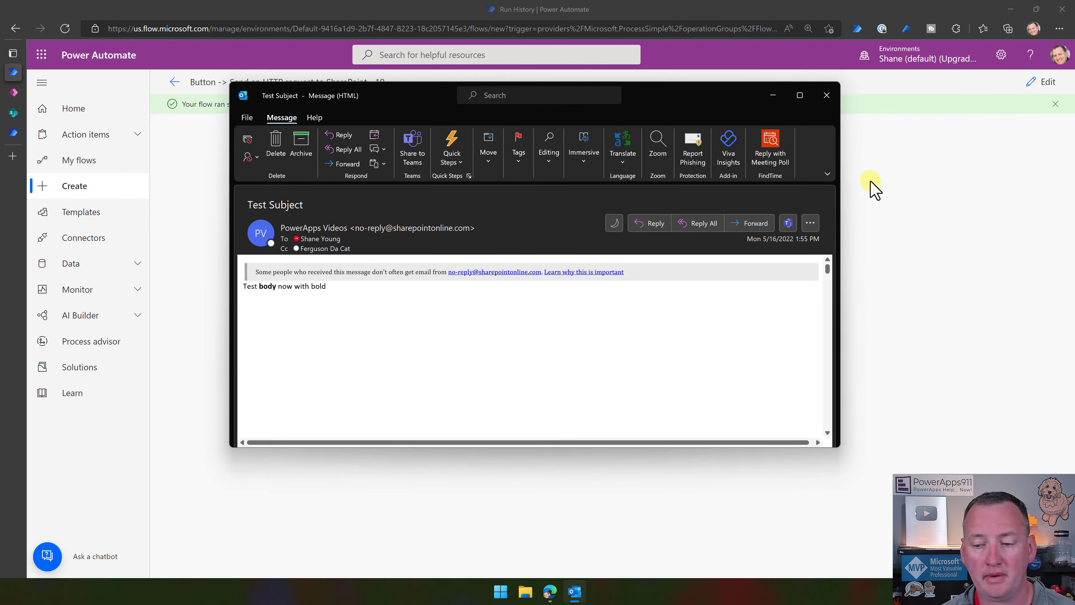
left_click(884, 200)
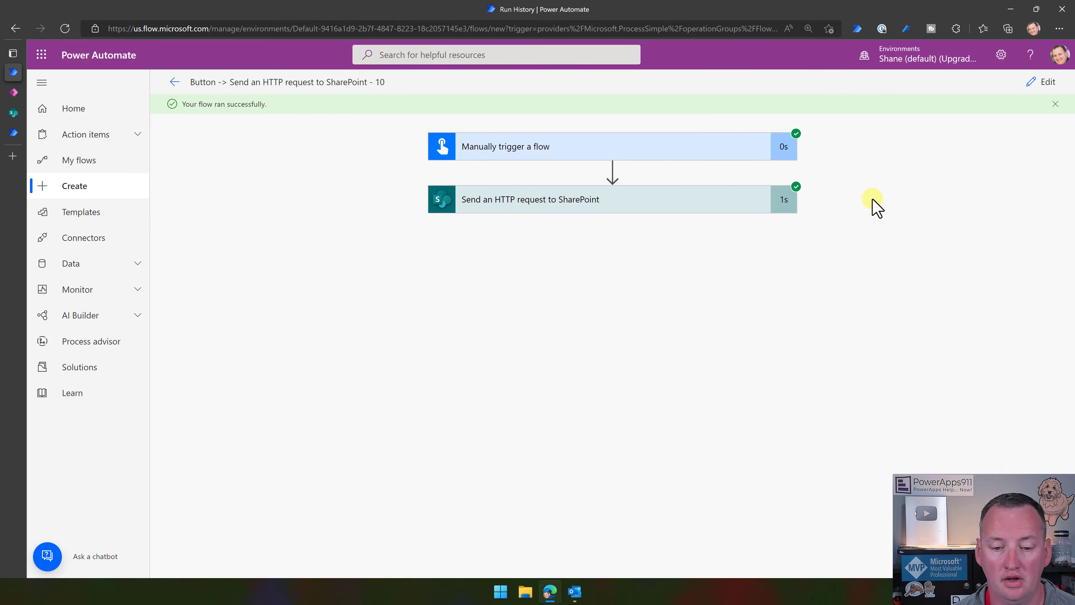
left_click(1044, 82)
left_click(569, 334)
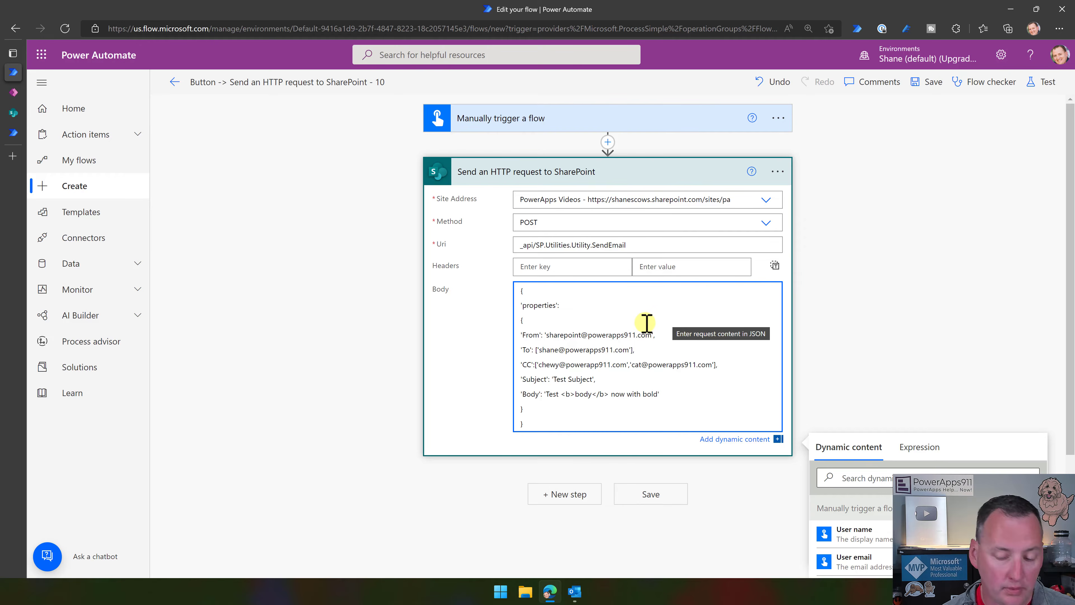
Change the From address from 'sharepoint' to 'cat' and retest with the recent successful trigger.
double_click(569, 335)
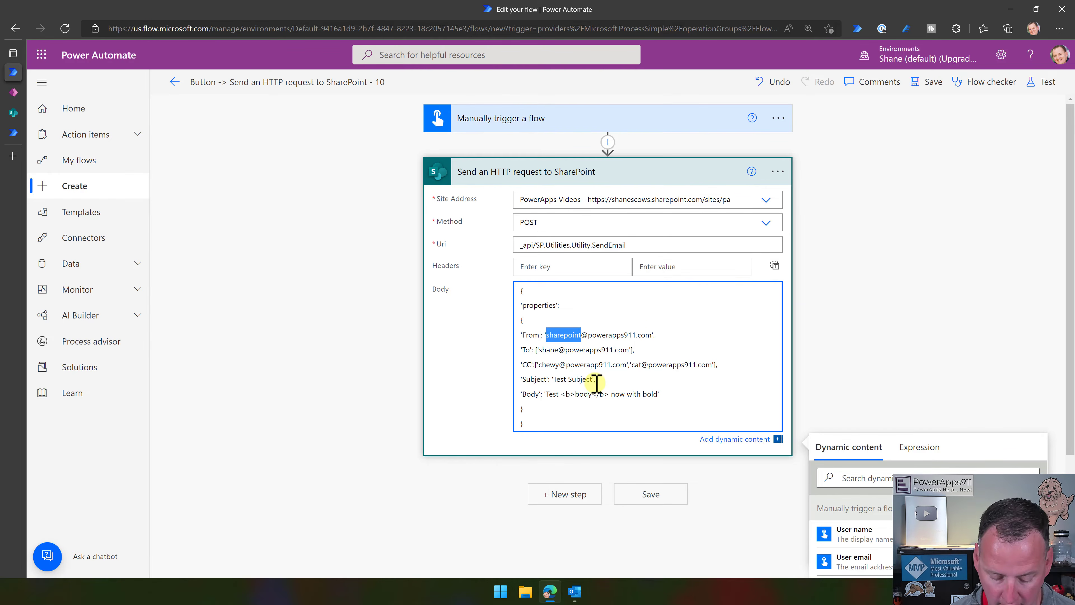
type("cat")
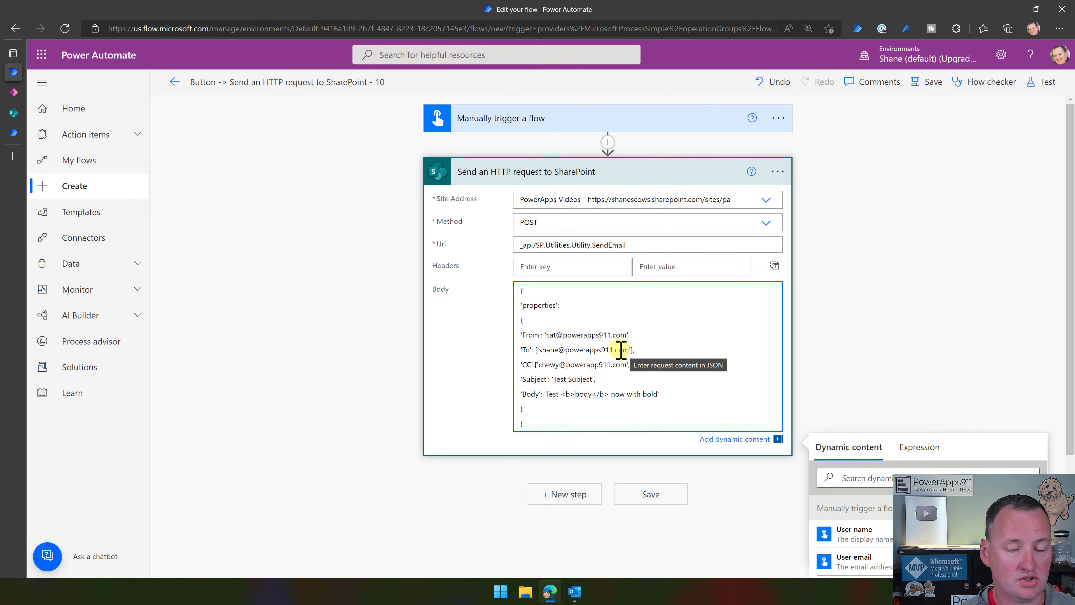
left_click(1042, 82)
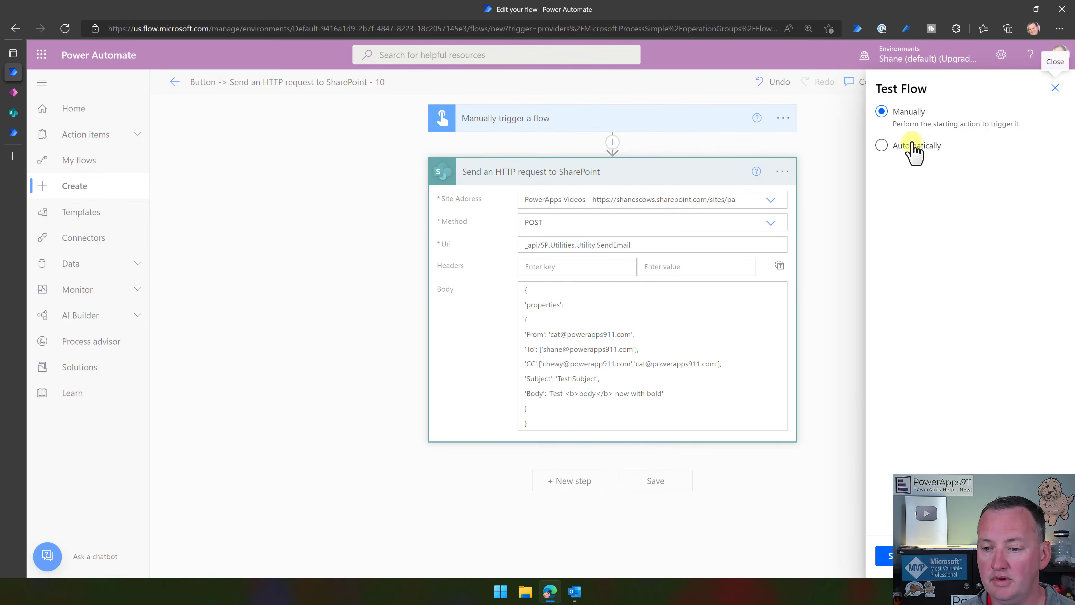
left_click(911, 144)
left_click(912, 167)
left_click(912, 189)
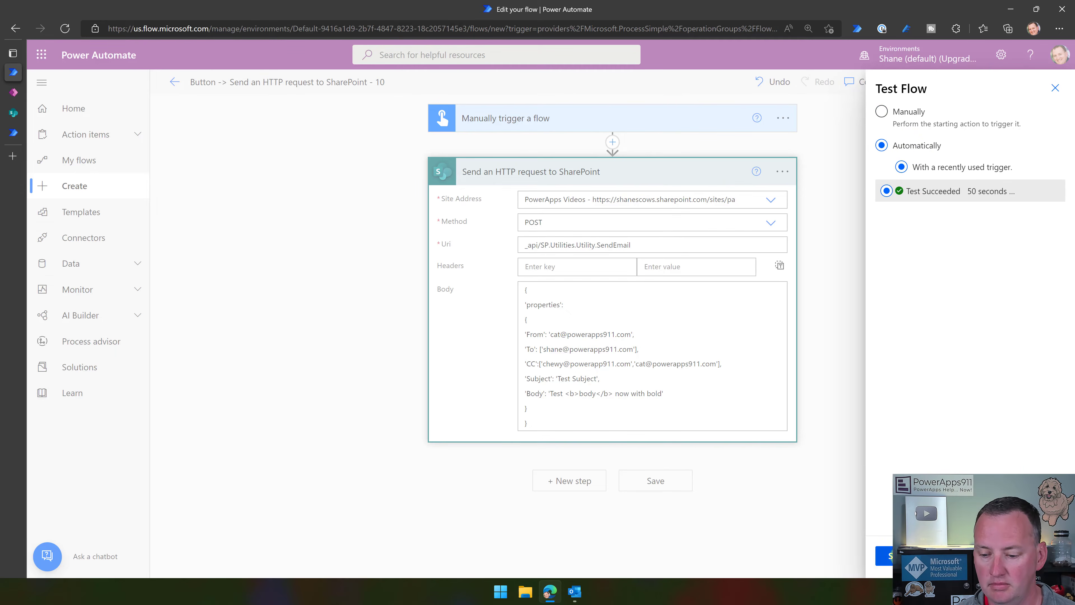
left_click(886, 556)
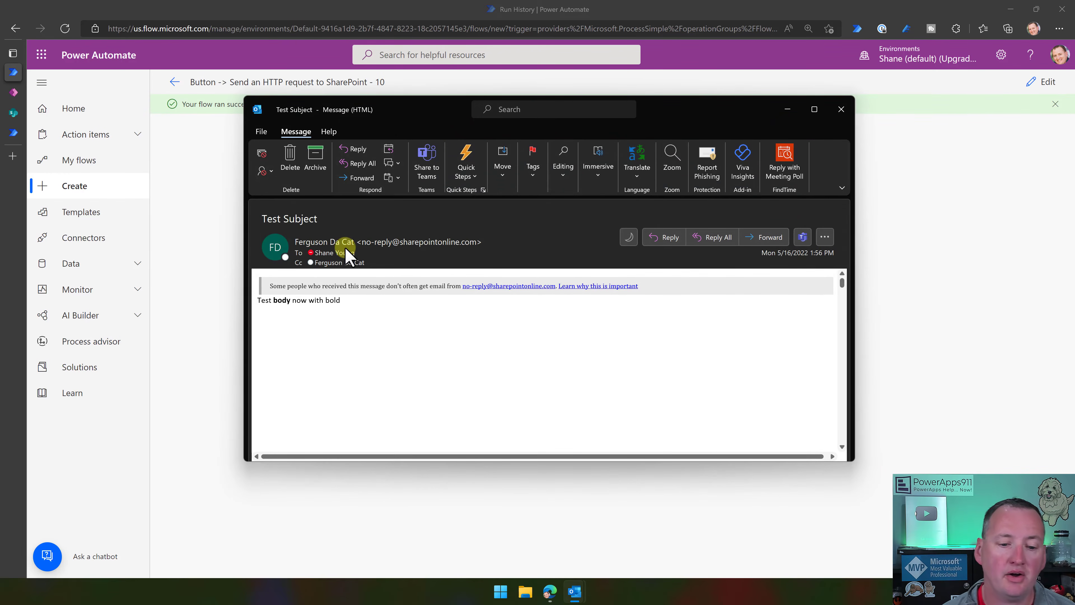
Inspect the test email's sender contact card in Outlook, then close the email.
mouse_move(344, 247)
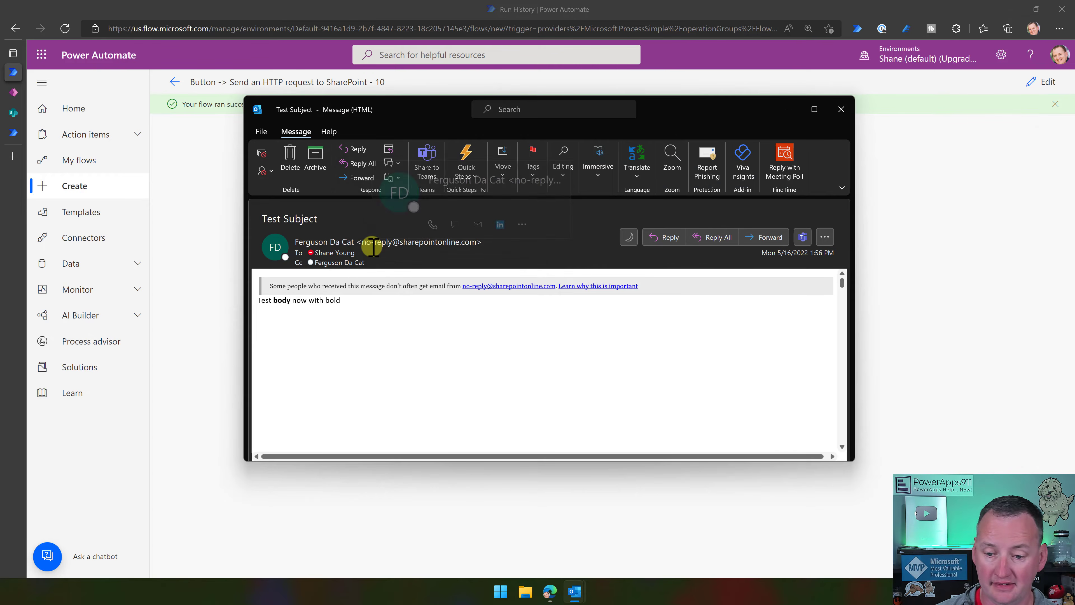
left_click(666, 243)
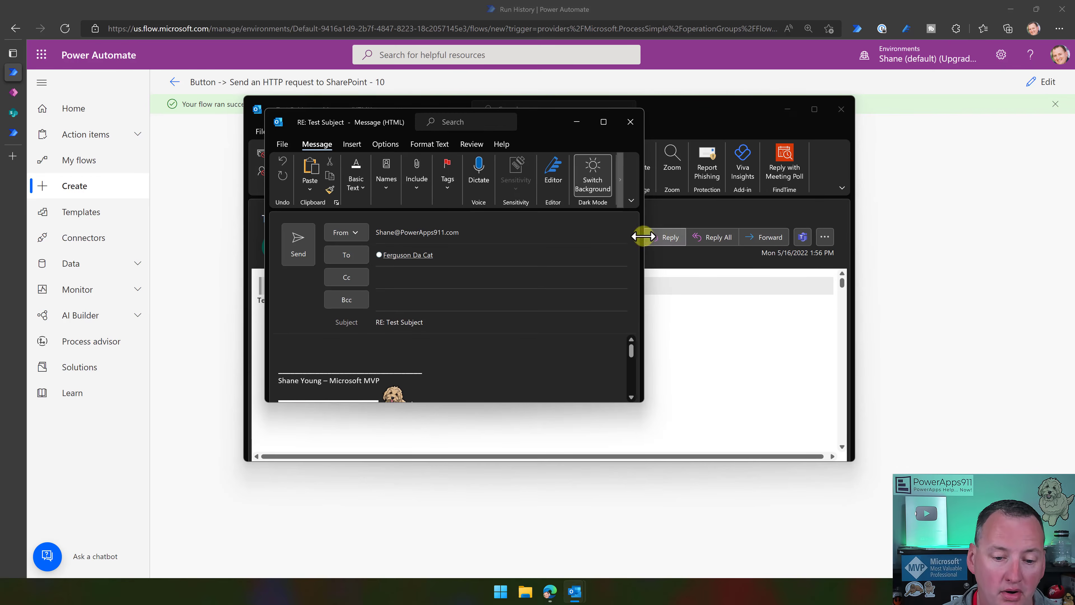
left_click(420, 256)
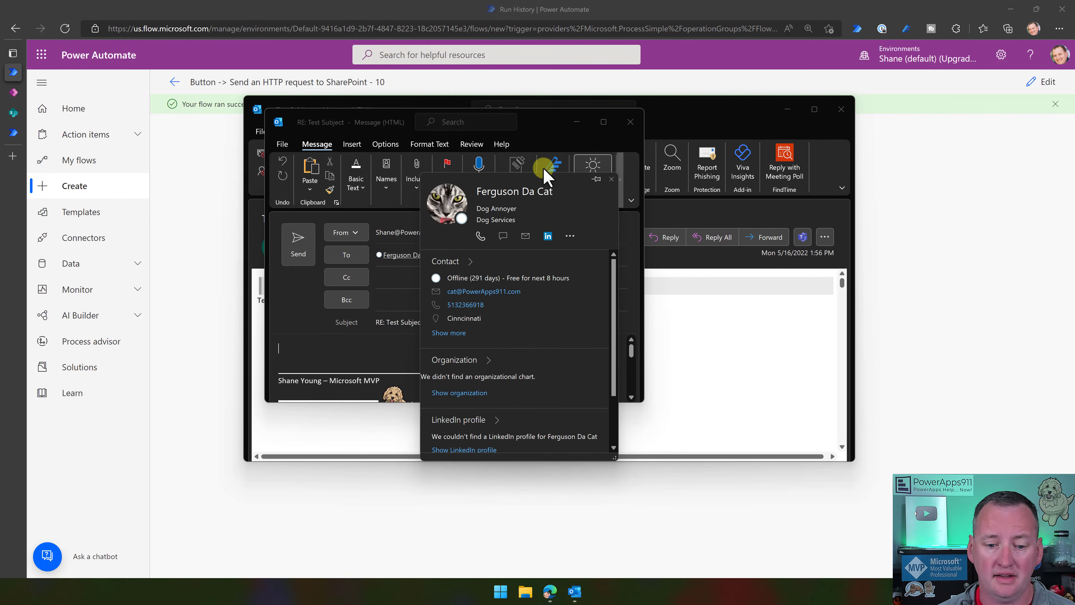
left_click(630, 122)
left_click(841, 109)
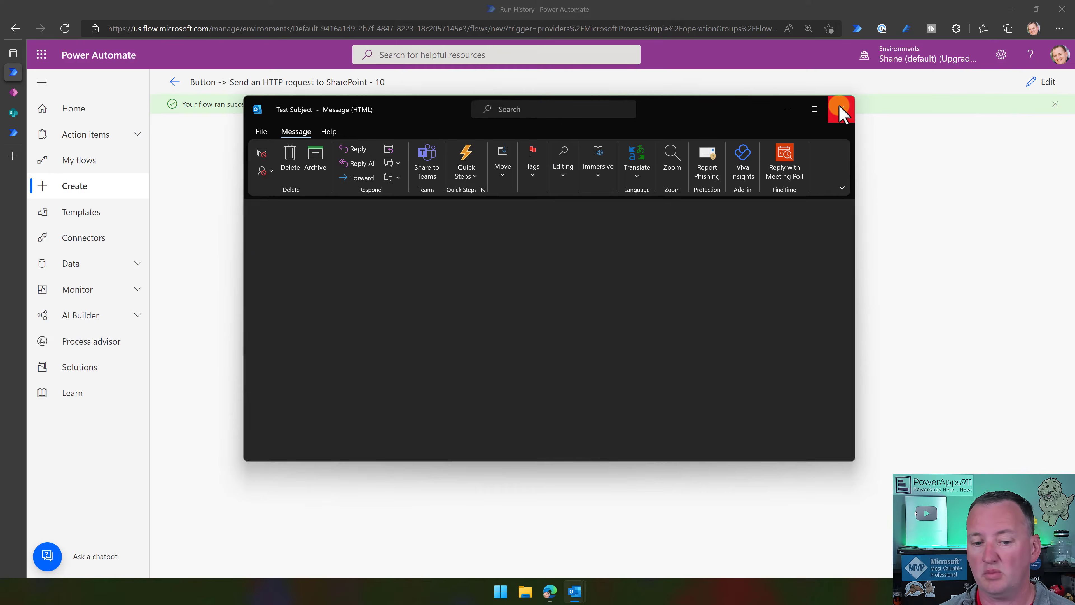
Reopen the flow in edit mode and review the SendEmail request body.
left_click(1045, 82)
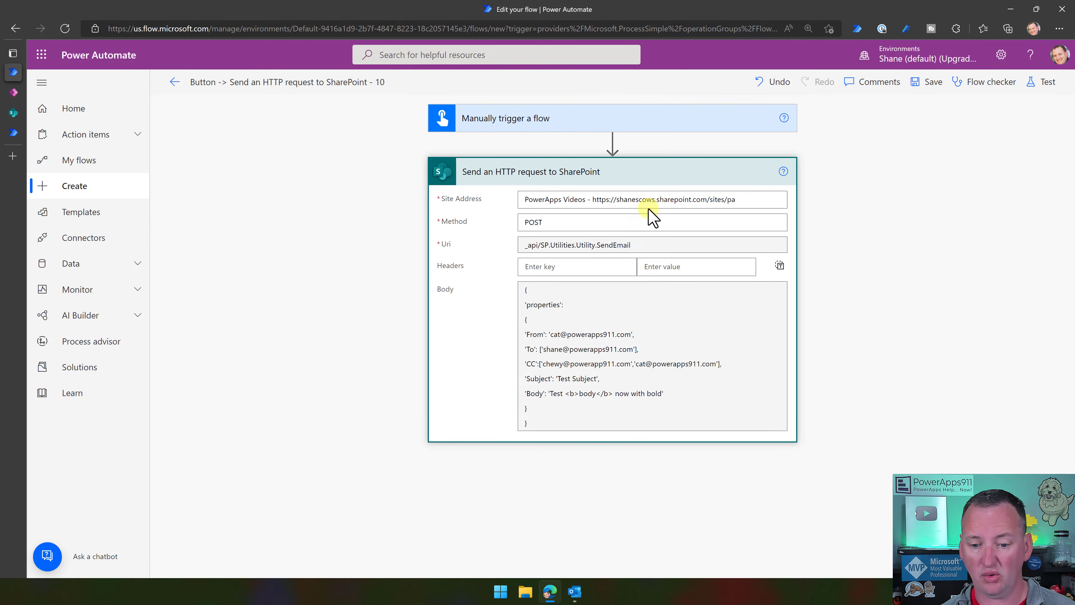
left_click(632, 341)
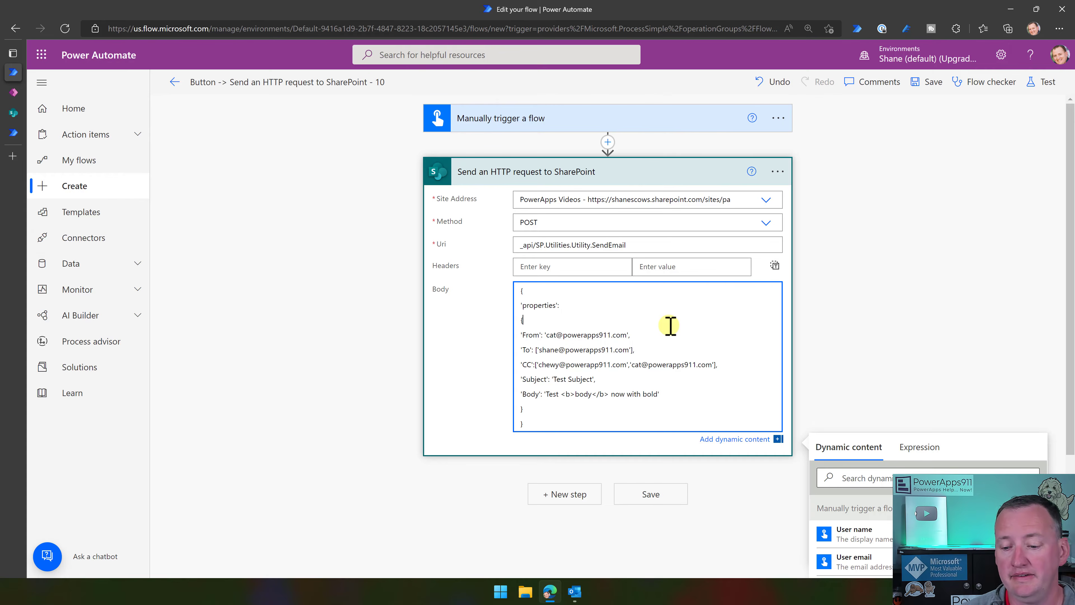
left_click(845, 273)
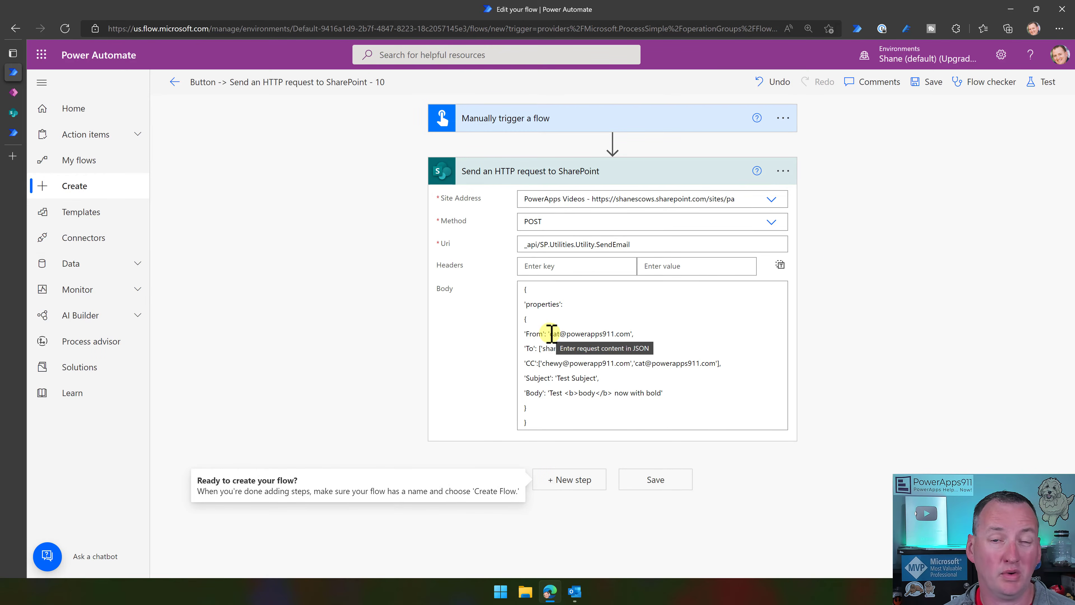
Check the site title under the PowerApps Videos site's Title, description, and logo settings.
left_click(19, 115)
left_click(1008, 54)
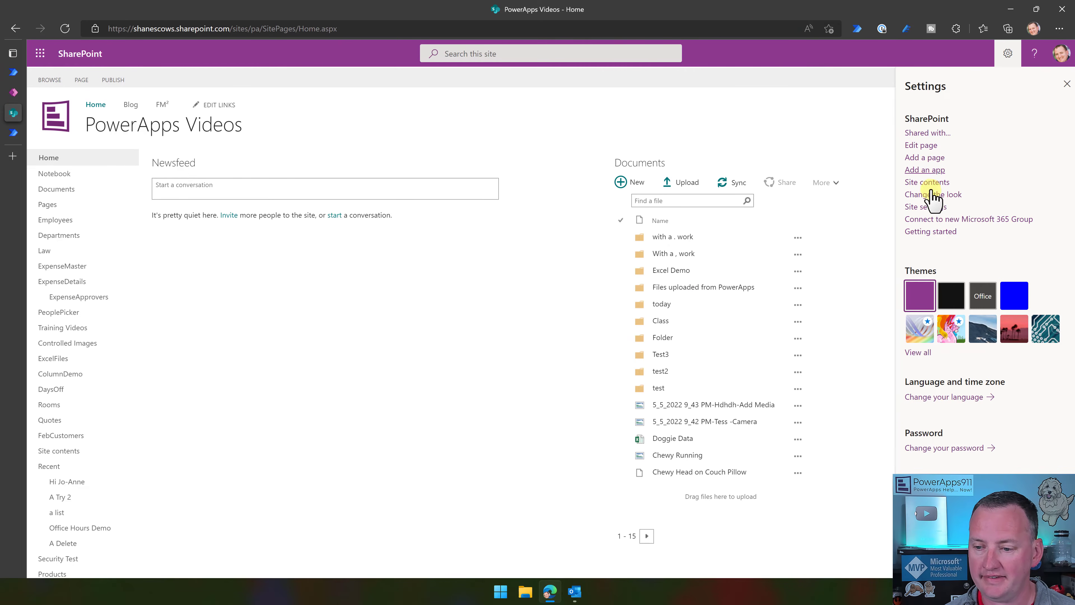
left_click(925, 182)
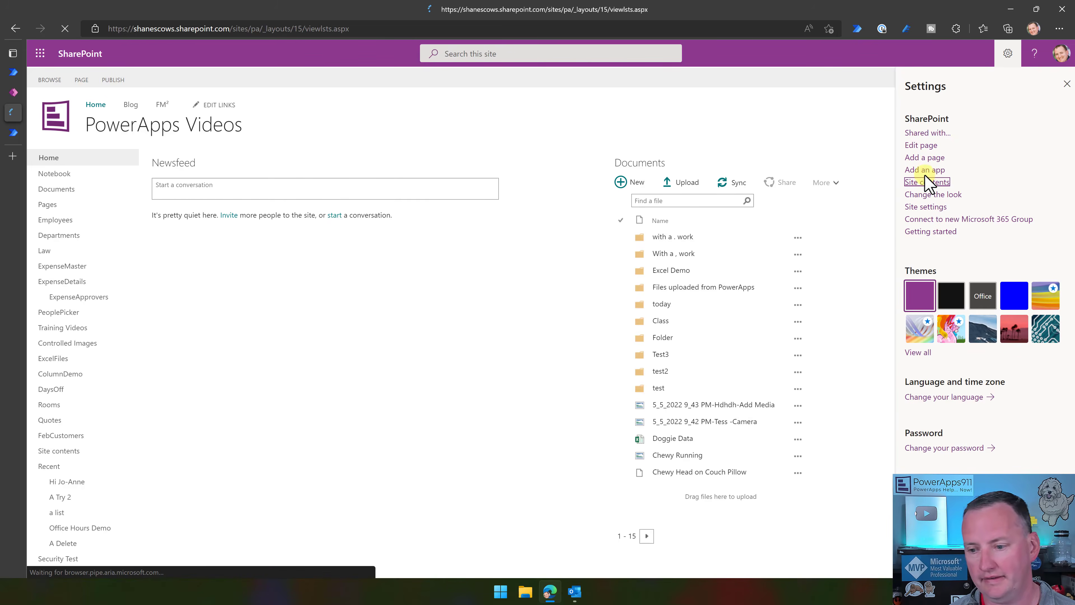
left_click(1007, 54)
left_click(948, 189)
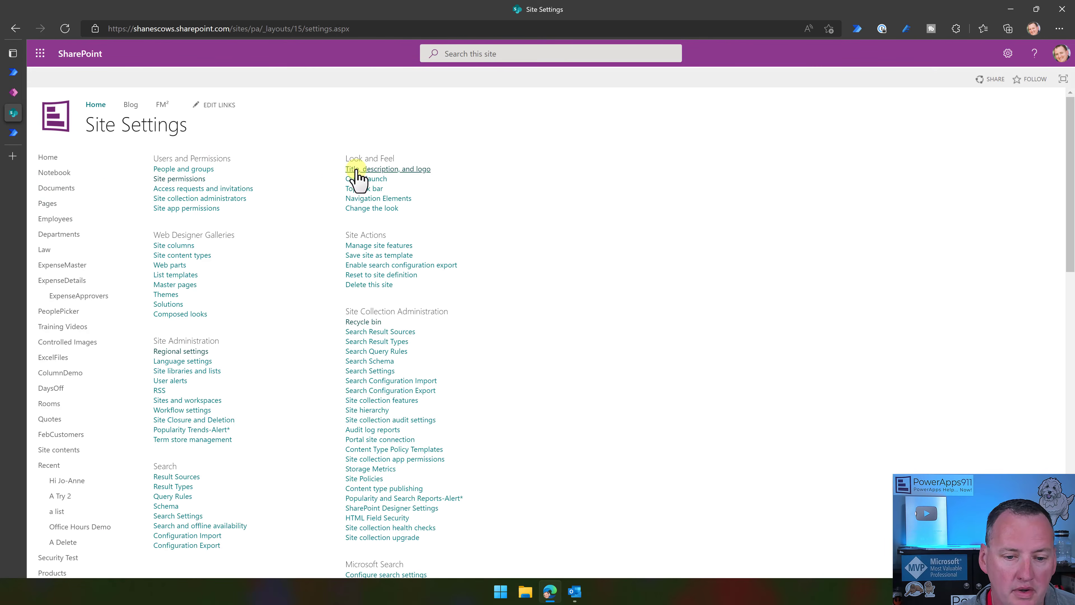
left_click(369, 169)
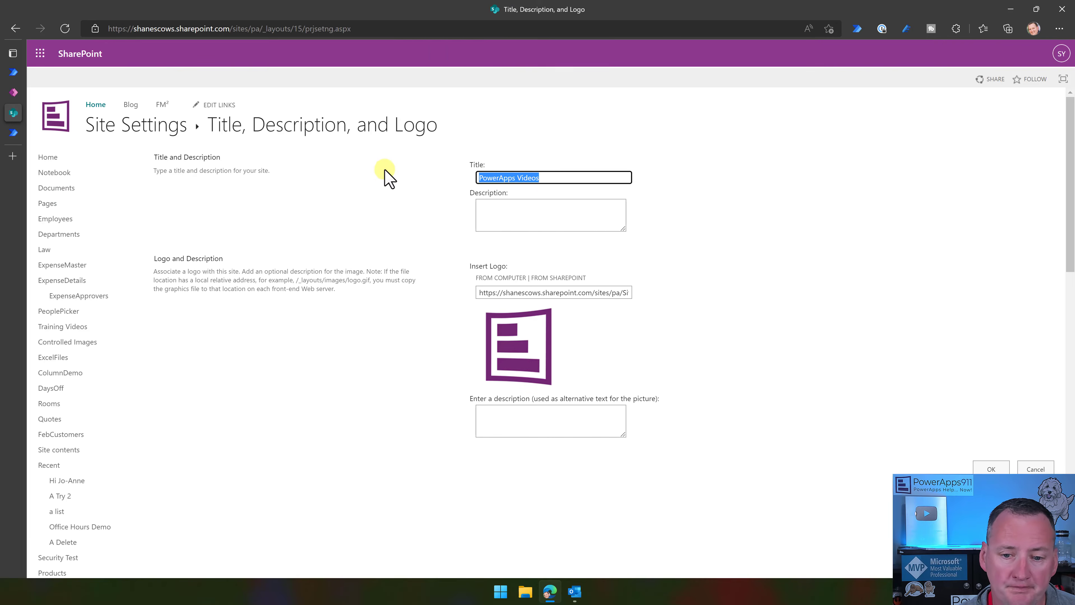
left_click(550, 177)
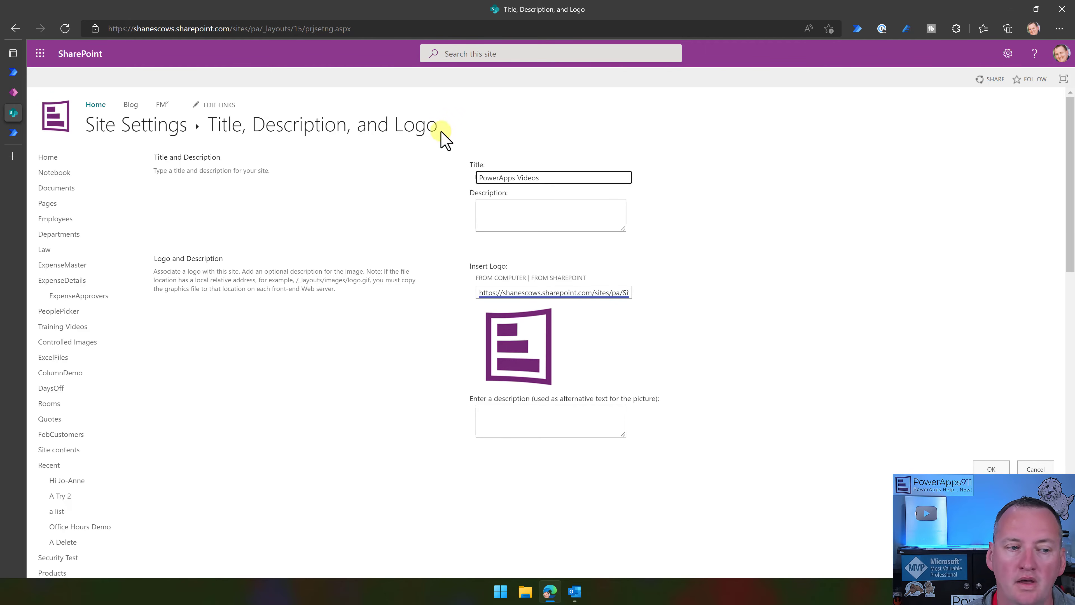
left_click(656, 161)
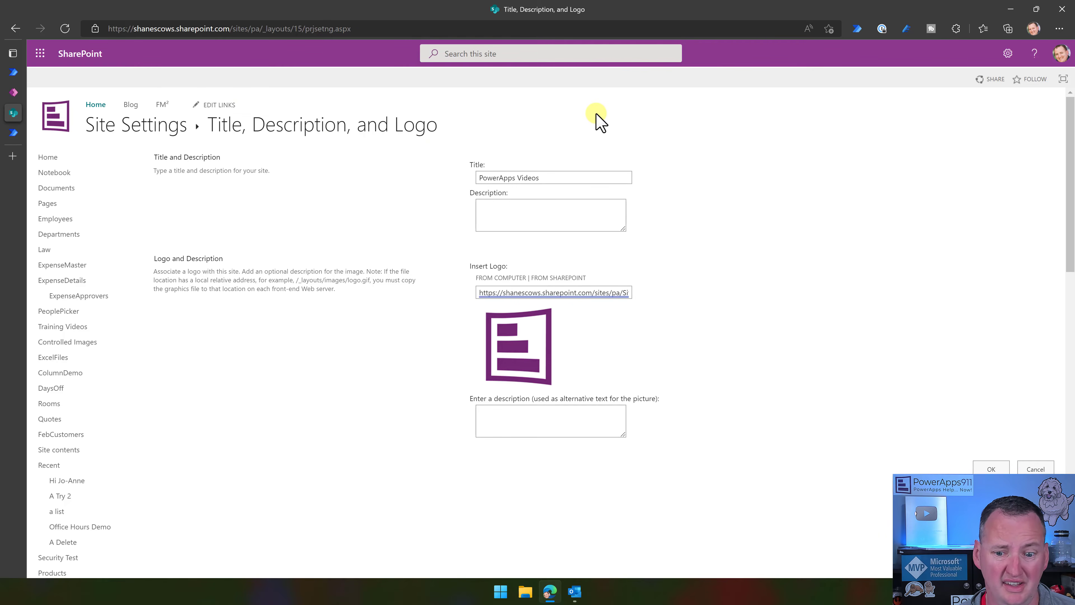
left_click(13, 72)
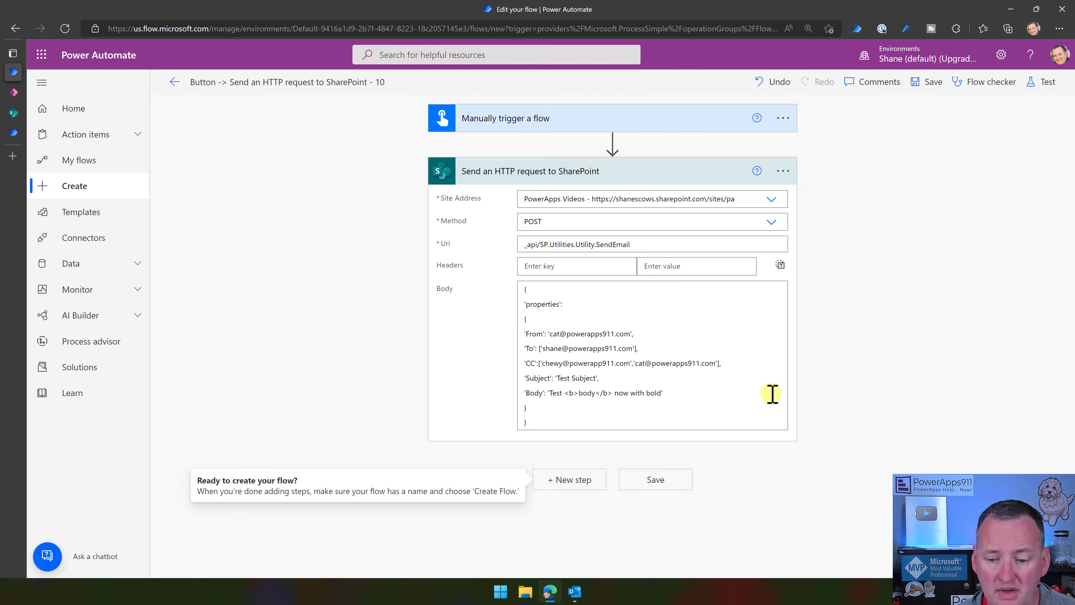
Delete the manual trigger from the flow.
left_click(756, 407)
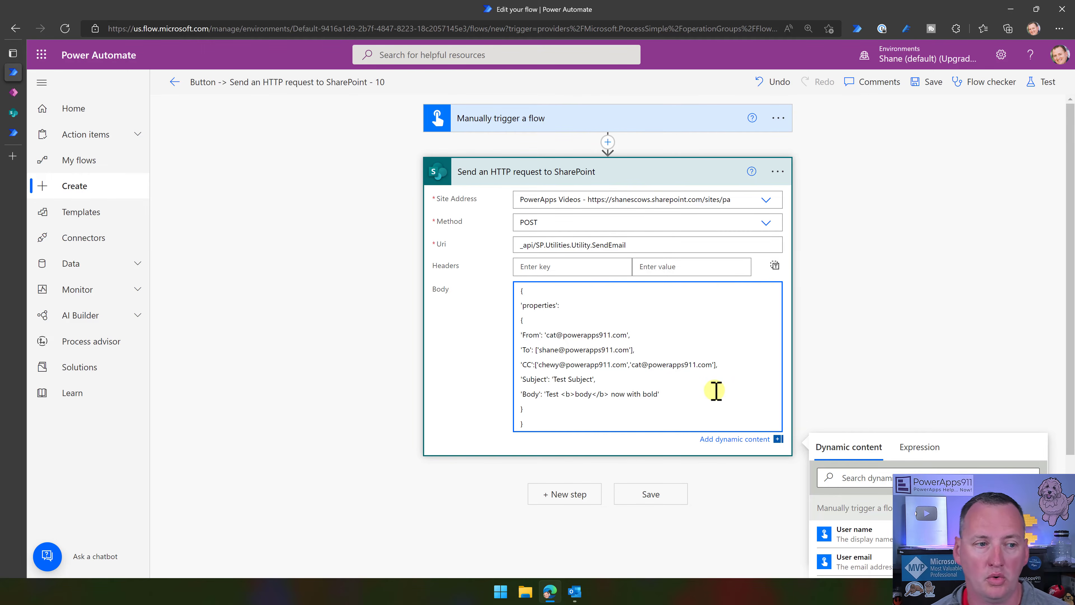
mouse_move(104, 123)
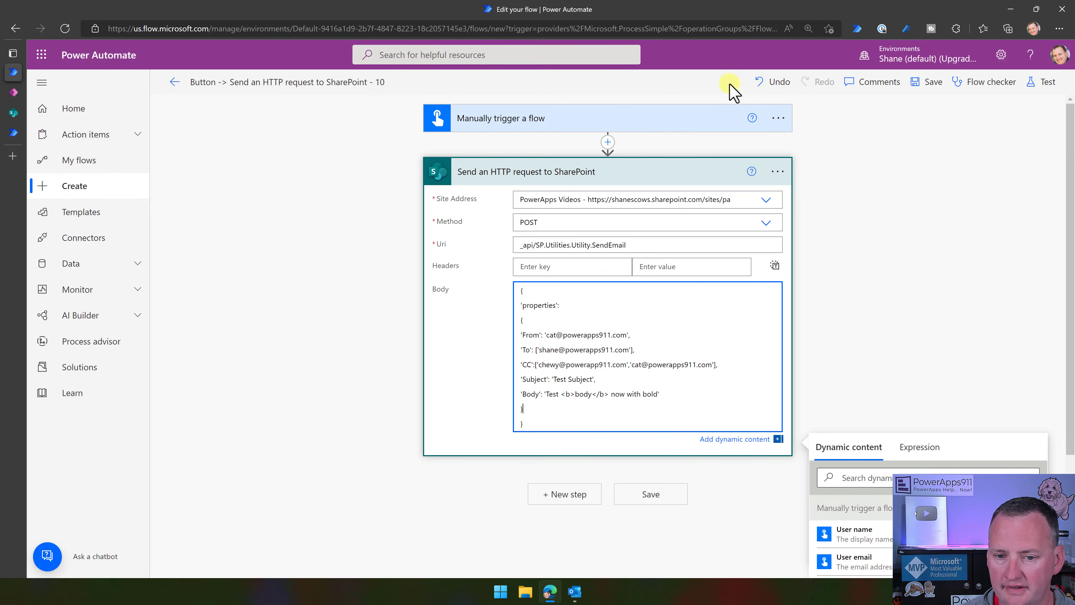
left_click(779, 119)
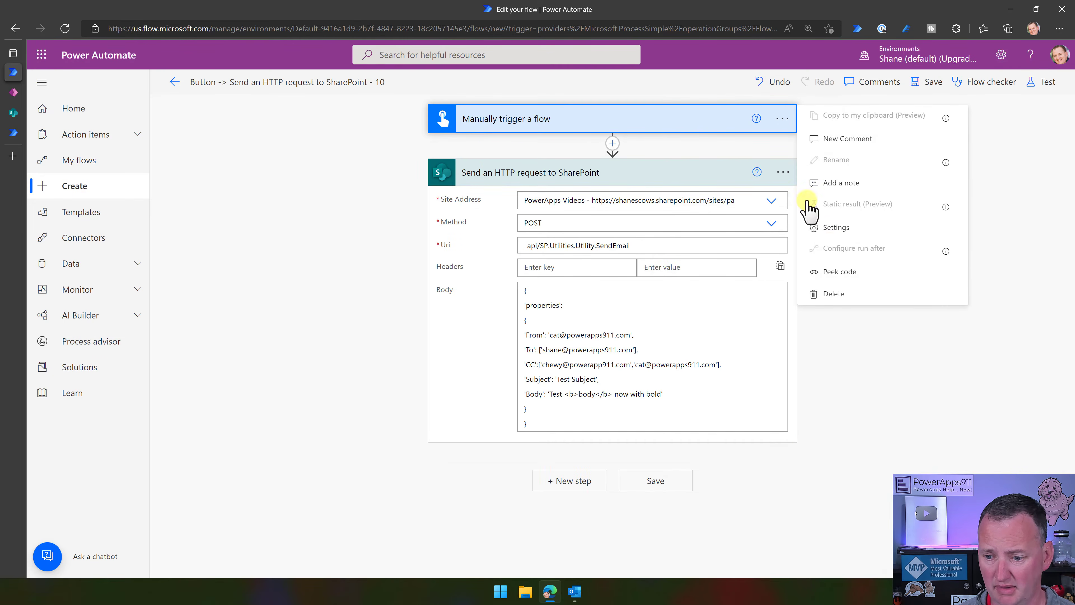
left_click(842, 296)
left_click(558, 337)
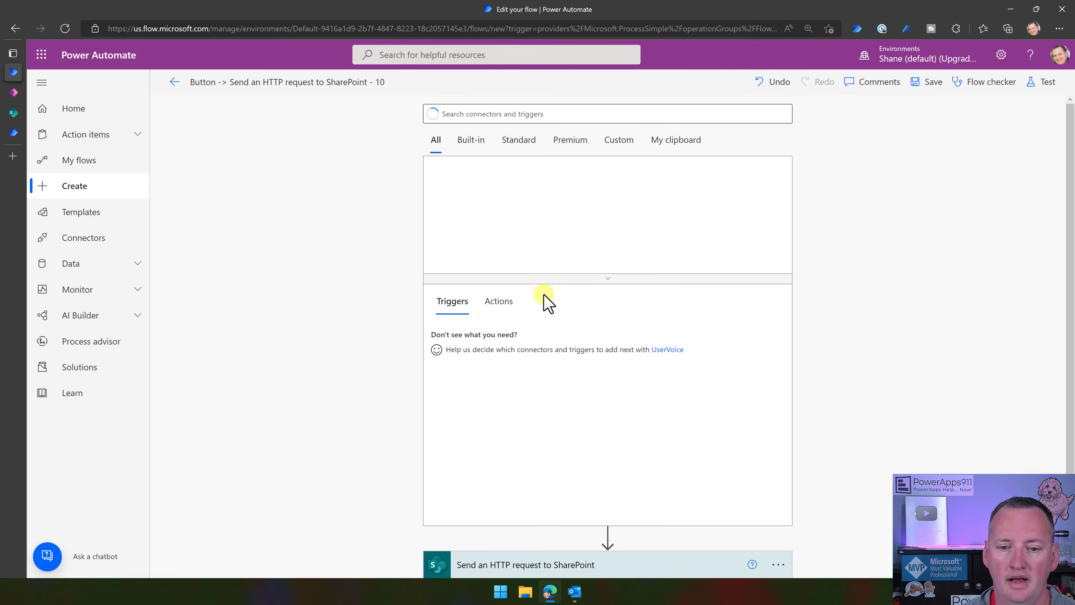
Add the PowerApps (V2) trigger ahead of the SharePoint HTTP request.
left_click(498, 180)
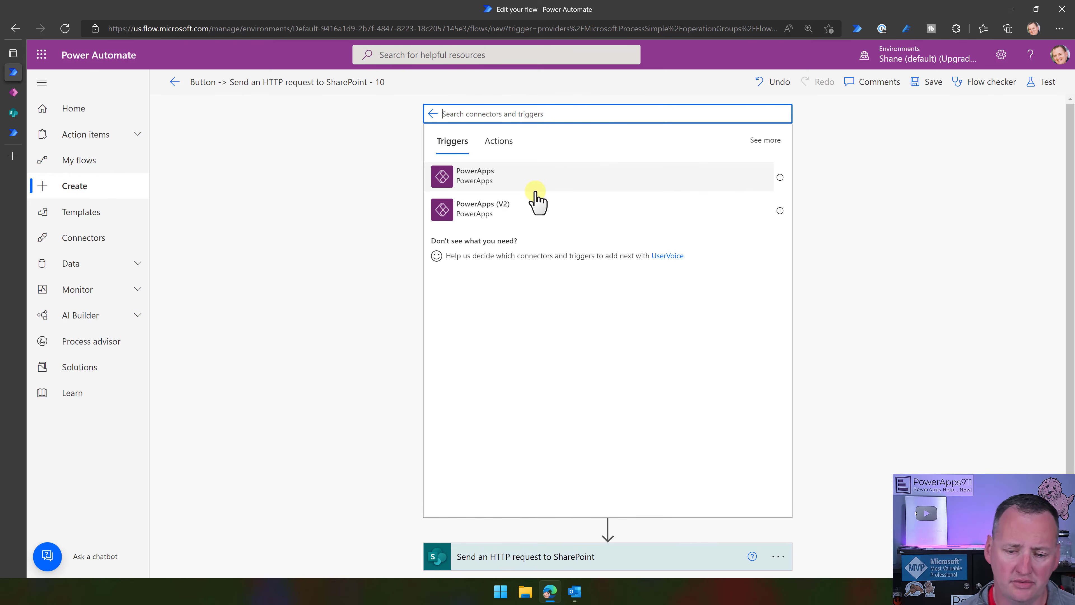
left_click(525, 215)
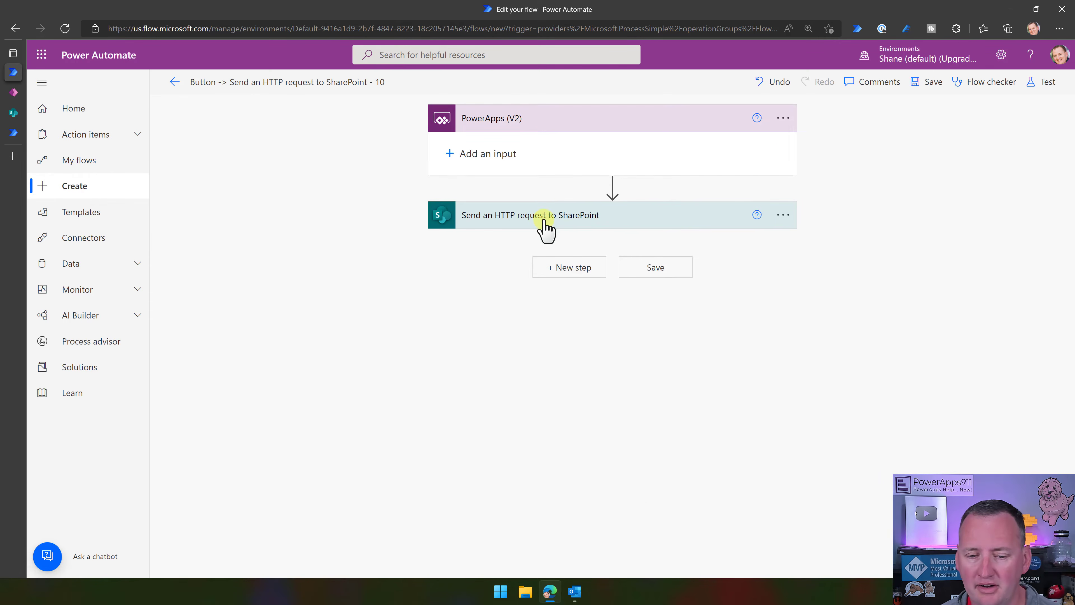
left_click(554, 216)
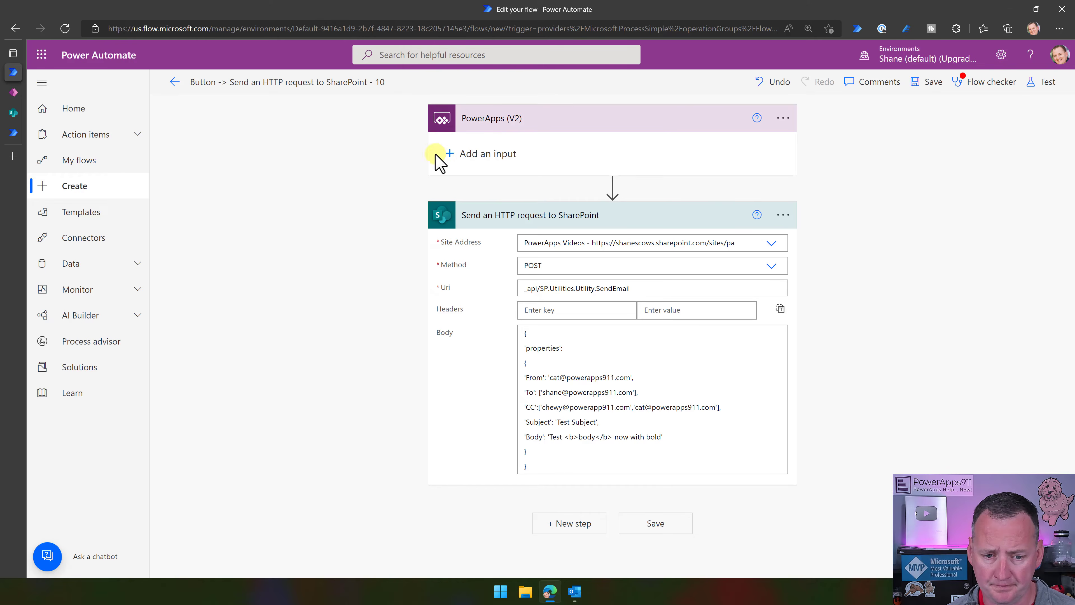
left_click(447, 154)
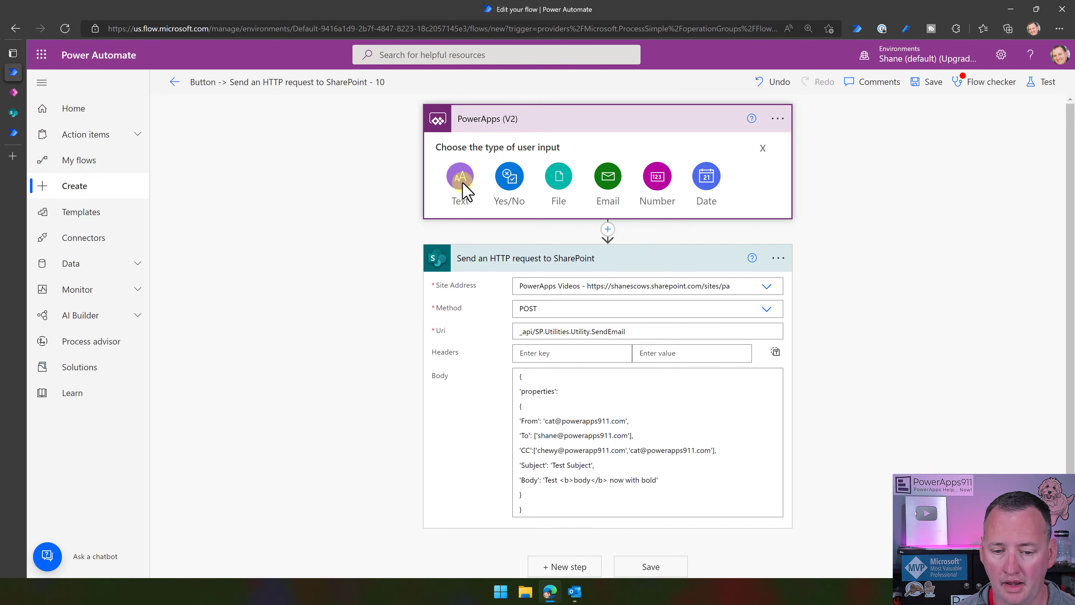
Add a text input named To and an e-mail input for From to the trigger.
left_click(461, 180)
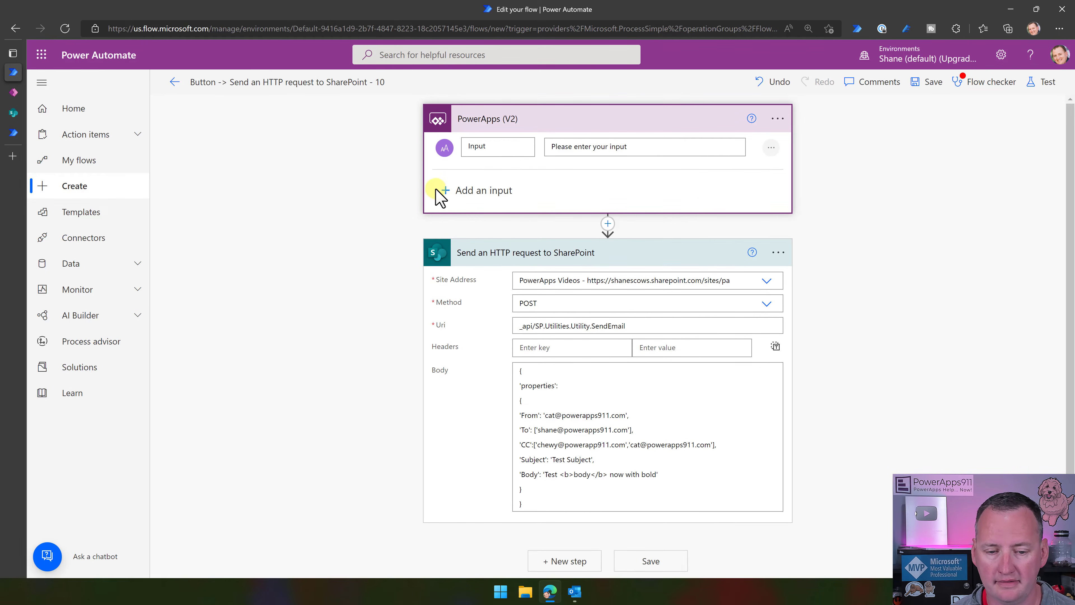
left_click(446, 191)
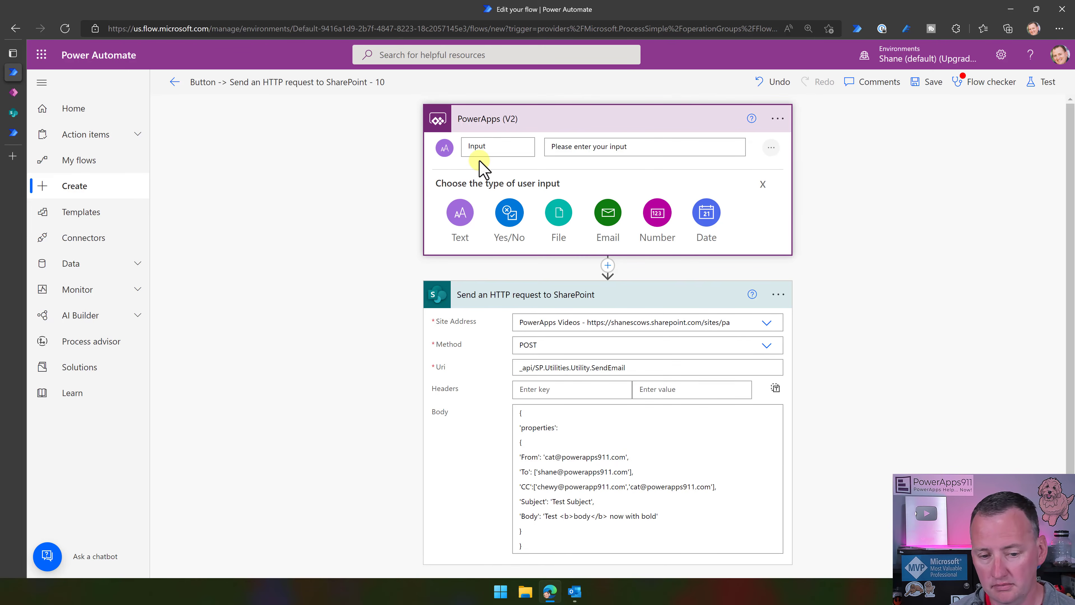
left_click(507, 148)
left_click_drag(507, 149, 427, 147)
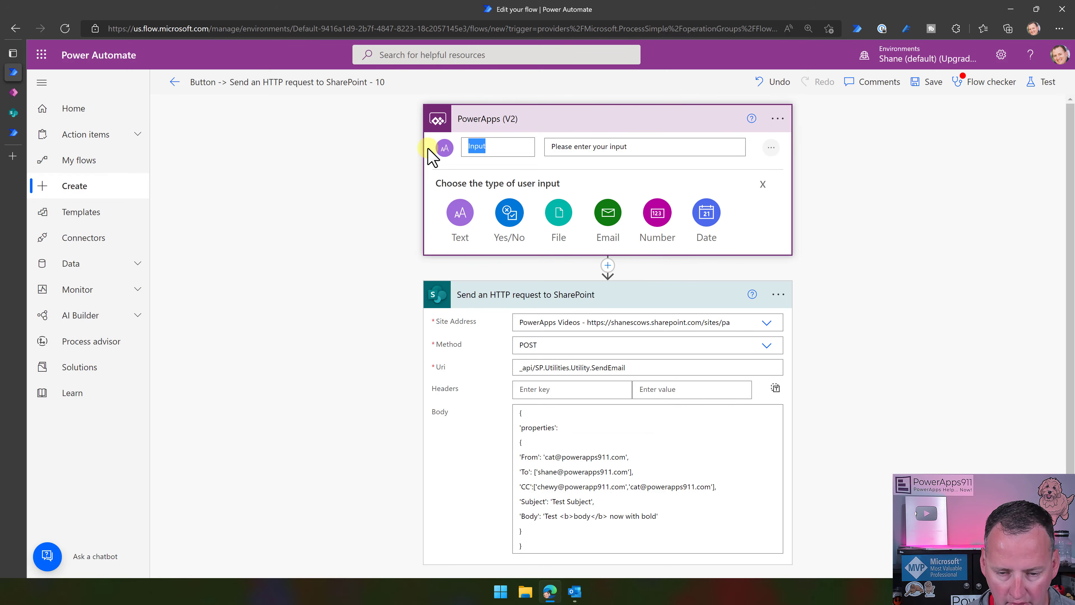
type("To")
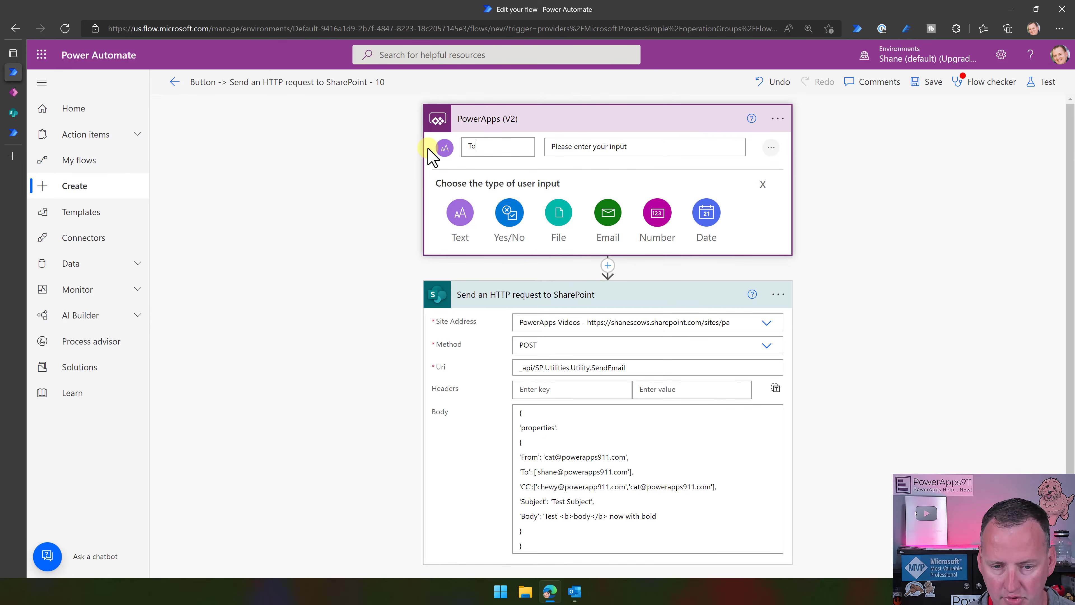
left_click(609, 218)
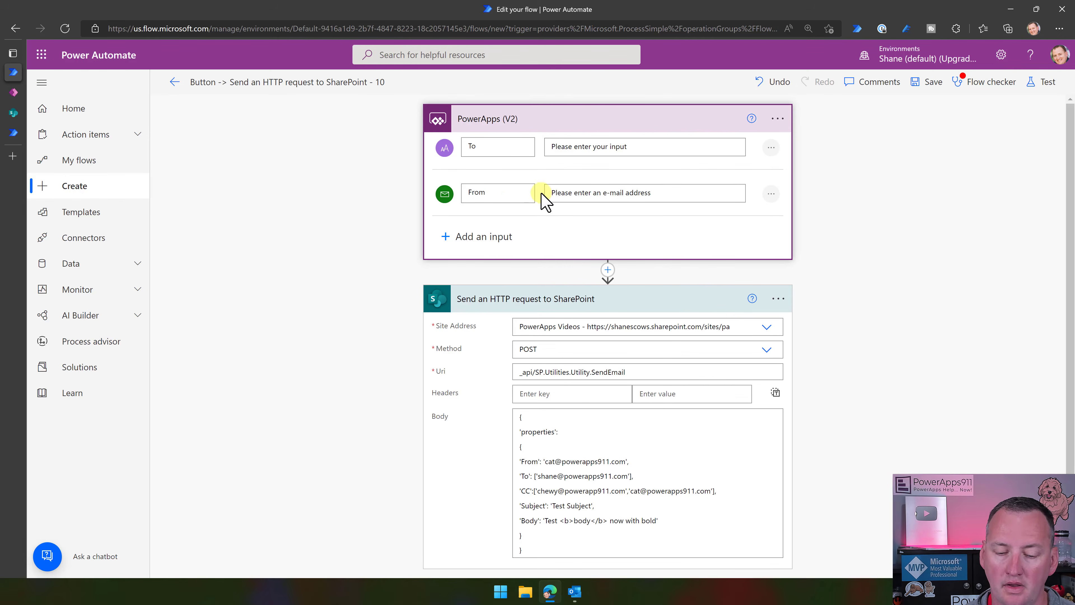
Add text inputs named Subject and Body to the PowerApps (V2) trigger.
left_click(576, 233)
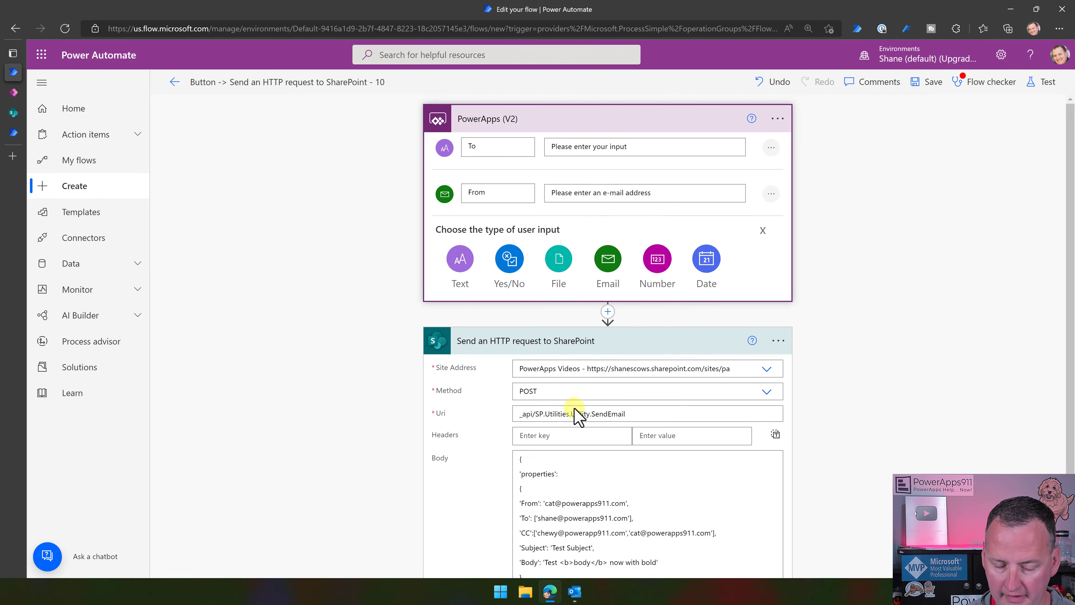
left_click(465, 257)
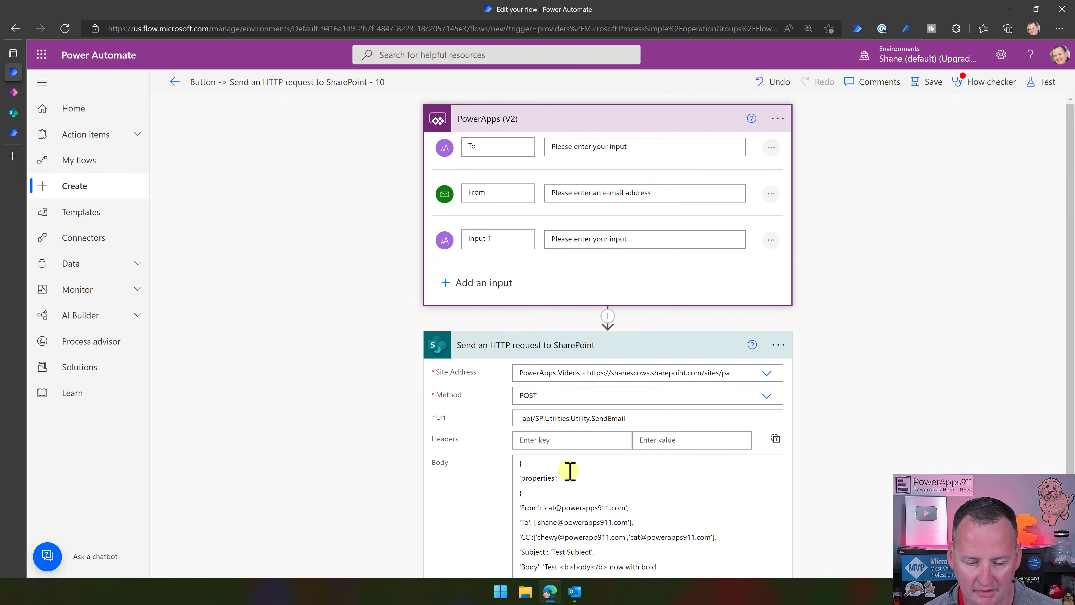
left_click_drag(502, 239, 428, 259)
type("Subject")
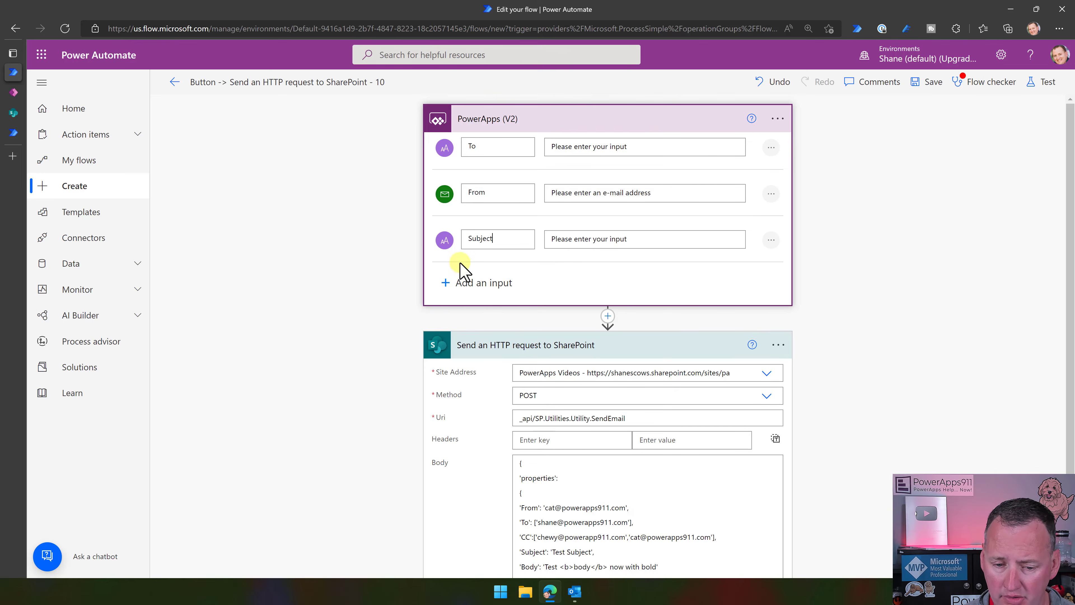
left_click(447, 283)
left_click(456, 305)
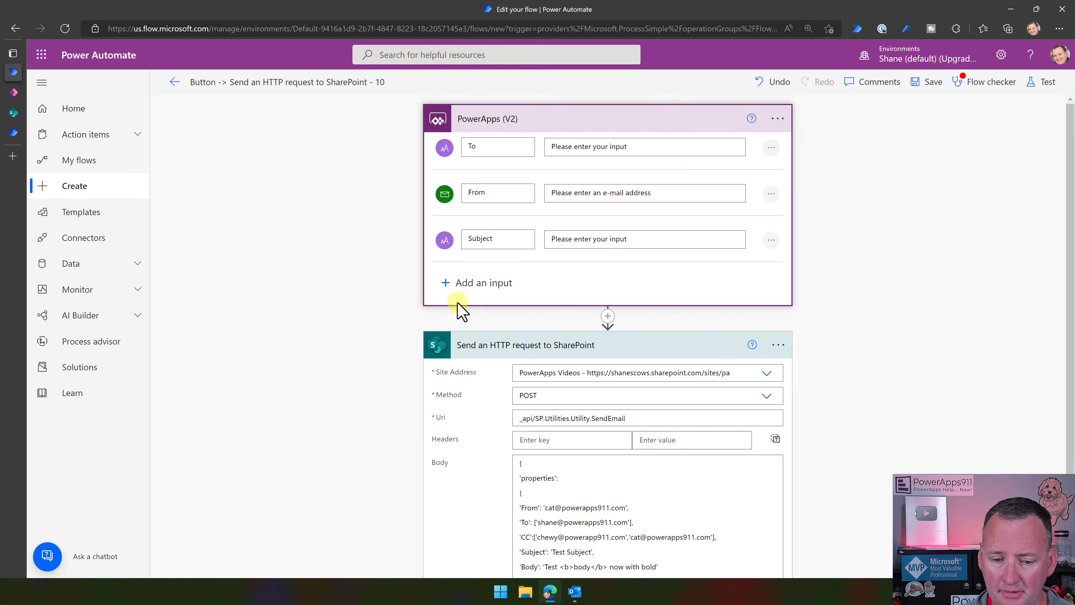
type("Body")
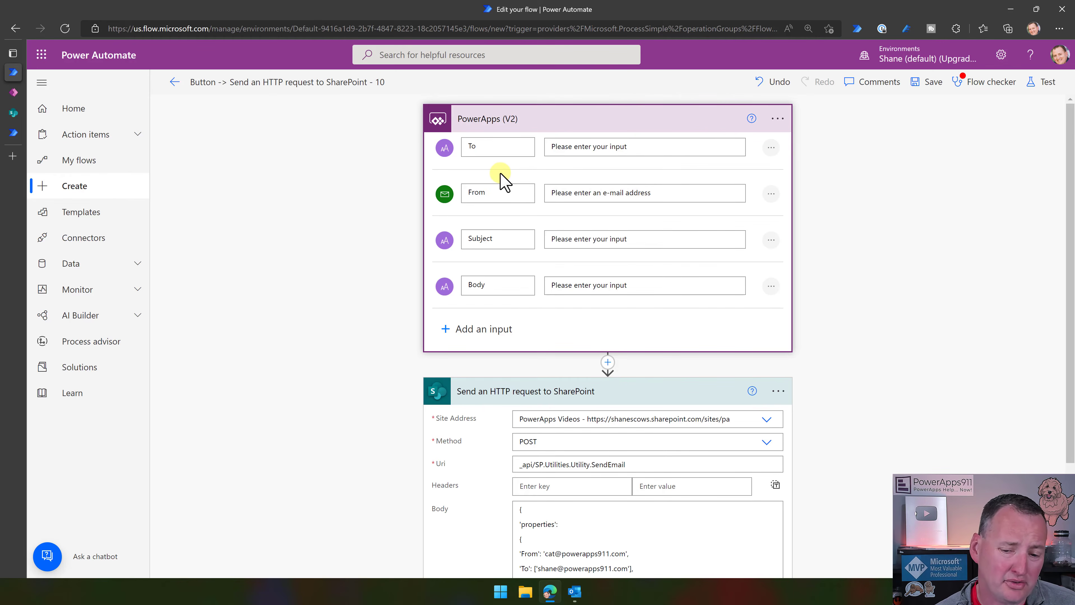
scroll(500, 174, "down", 2)
scroll(496, 170, "up", 2)
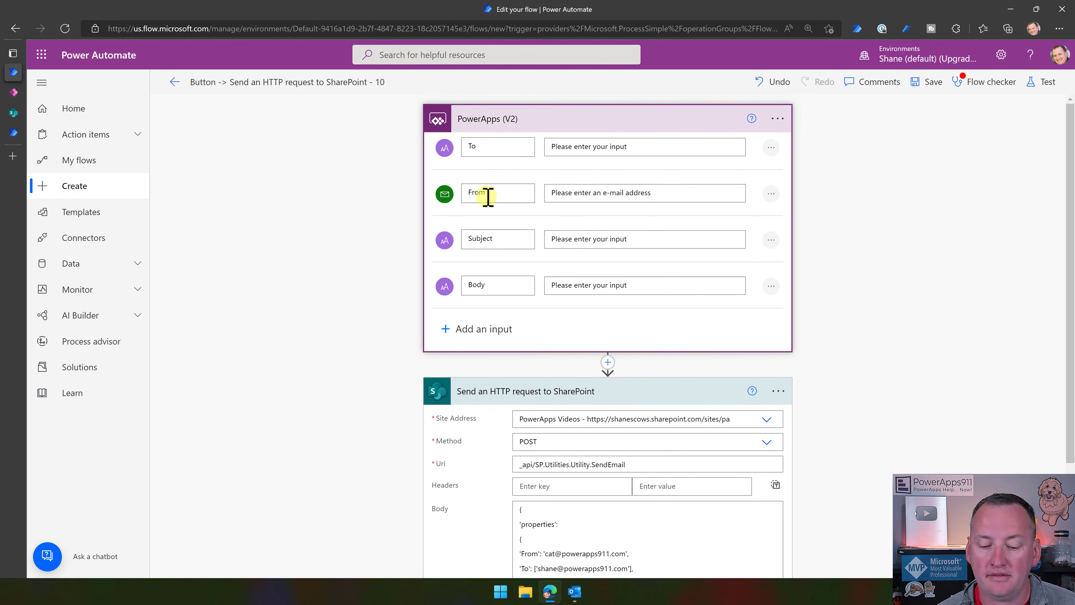
scroll(488, 196, "down", 2)
Click into the HTTP request body JSON and scroll through it.
left_click(626, 480)
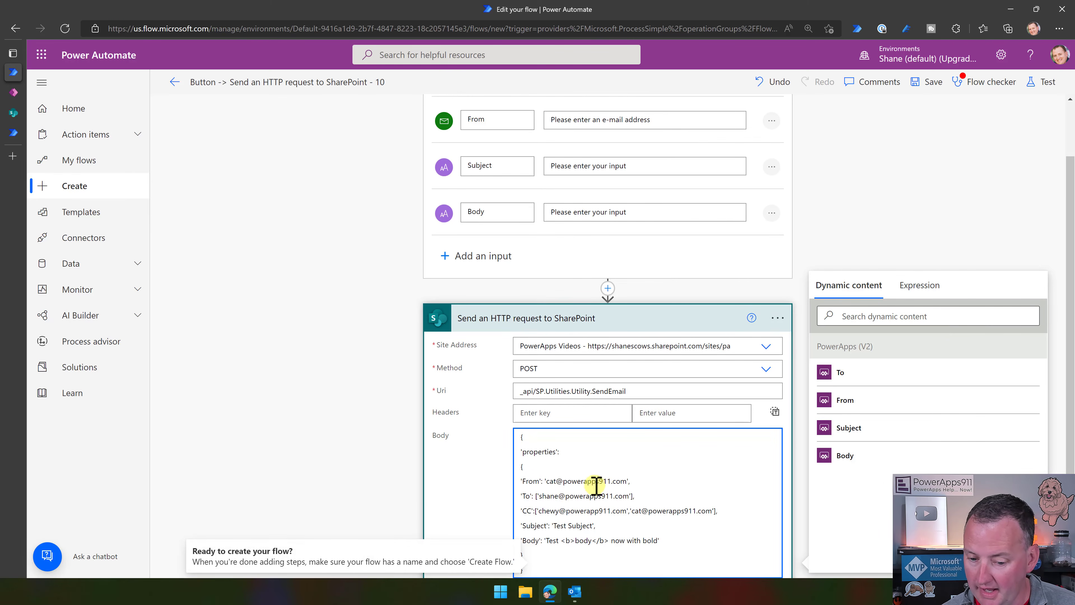
scroll(627, 487, "down", 2)
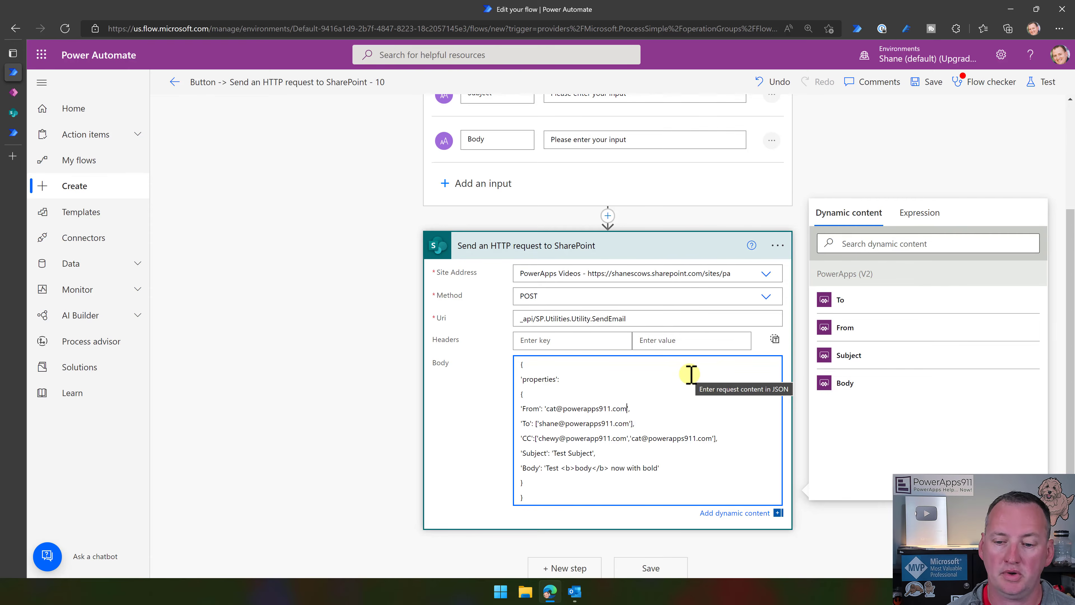
left_click(811, 173)
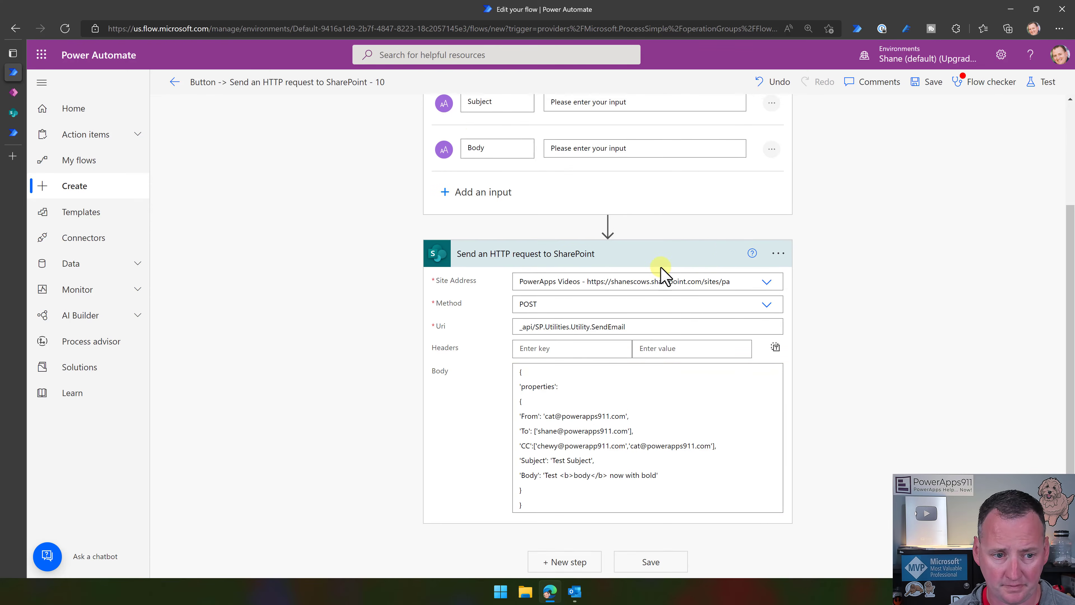
scroll(614, 277, "up", 3)
Rename the flow to 'PowerApps Email SharePoint Video' and save it.
left_click(225, 83)
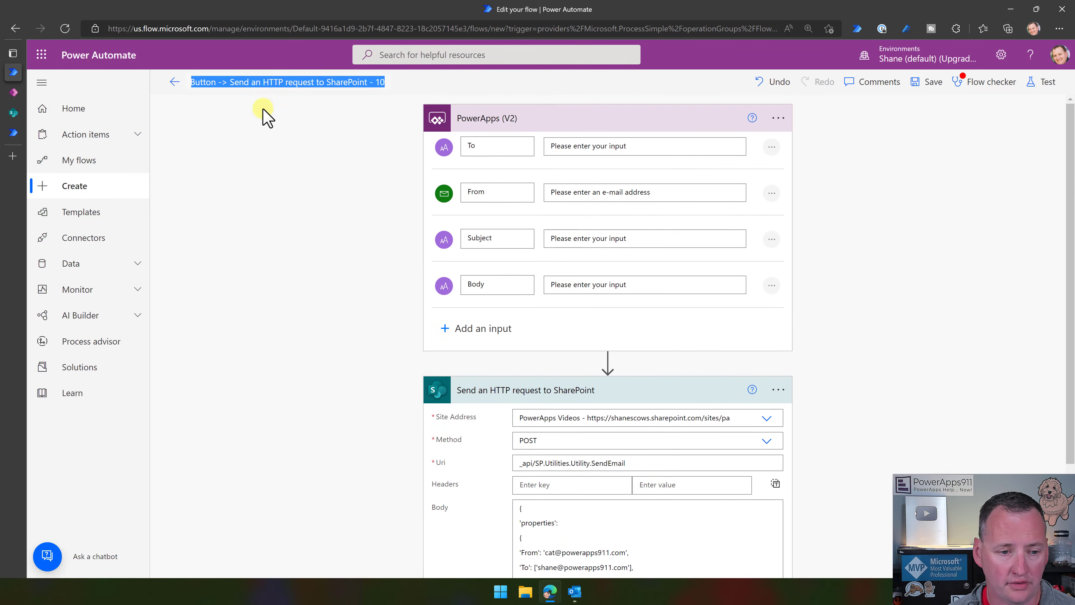
type("PowerApps Email SharePoint Video")
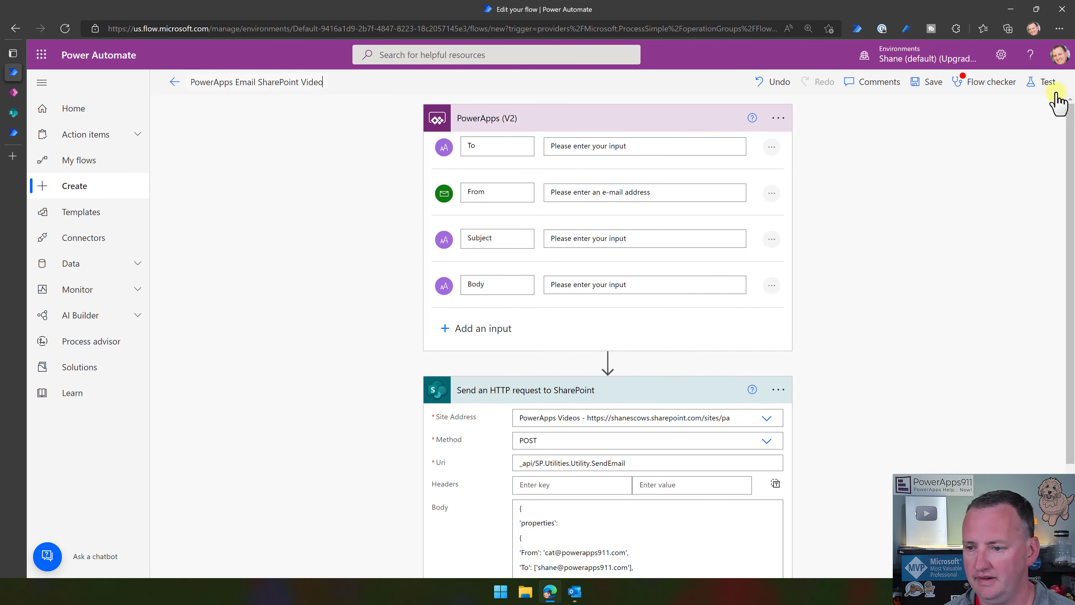
left_click(919, 81)
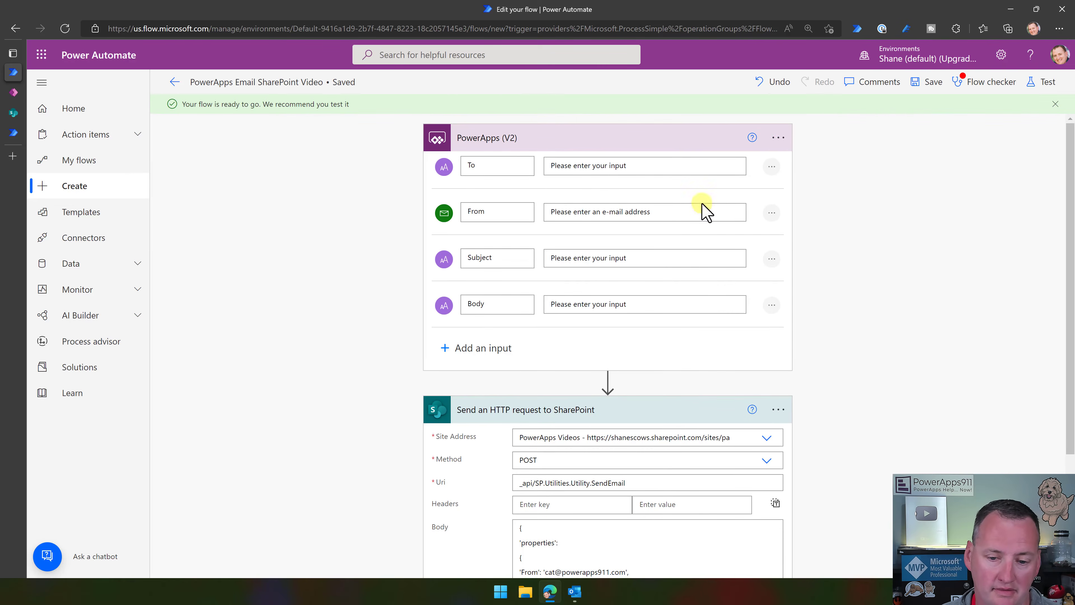
Replace the hard-coded From and To addresses with the trigger's From and To values.
scroll(785, 165, "down", 4)
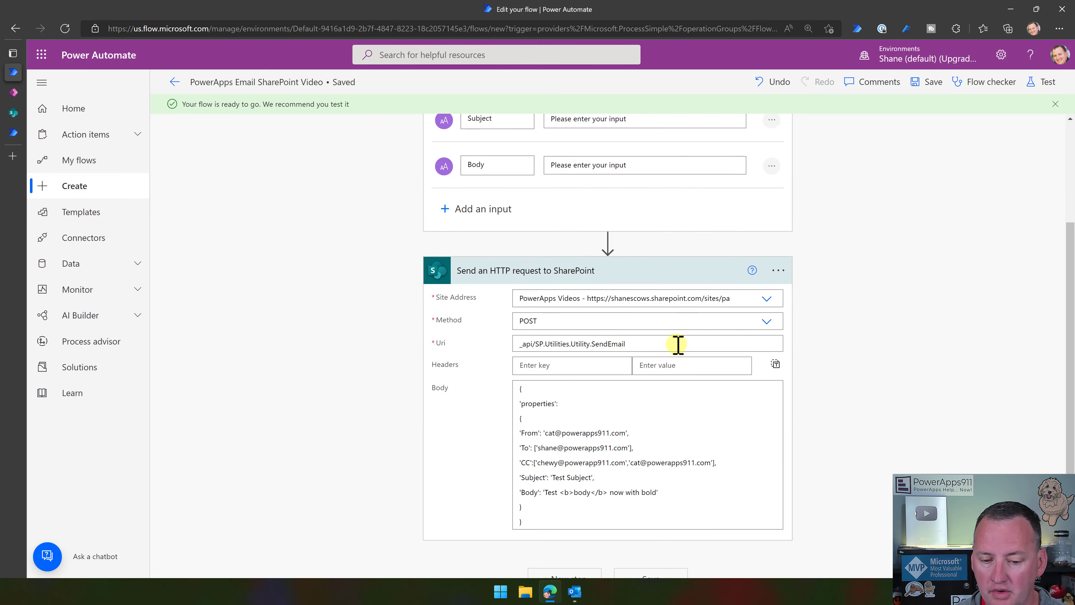
left_click_drag(546, 412, 626, 413)
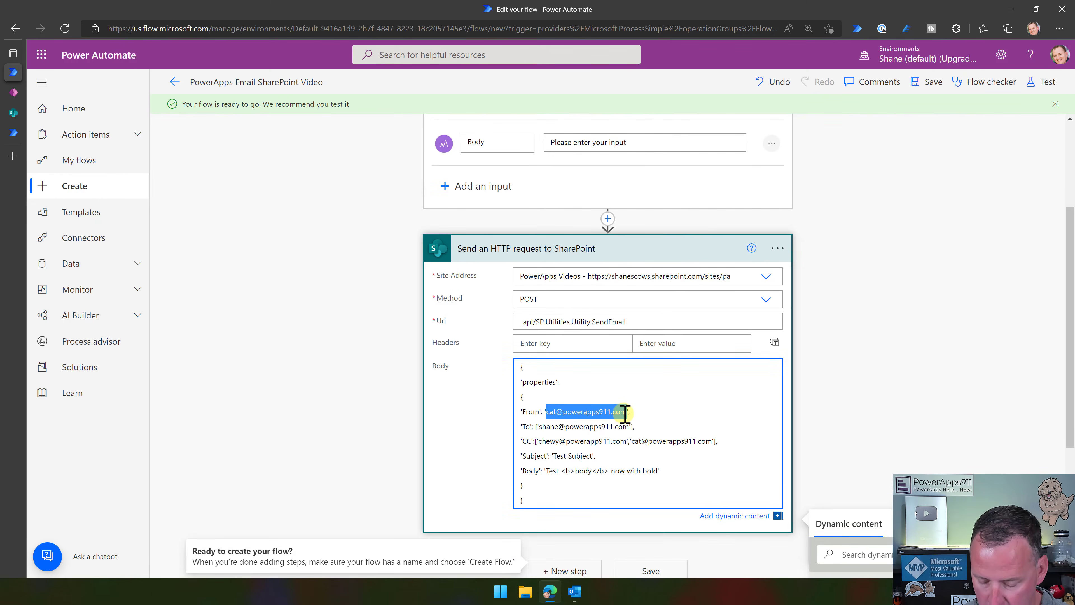
key("BackSpace")
scroll(898, 364, "down", 3)
scroll(897, 364, "down", 3)
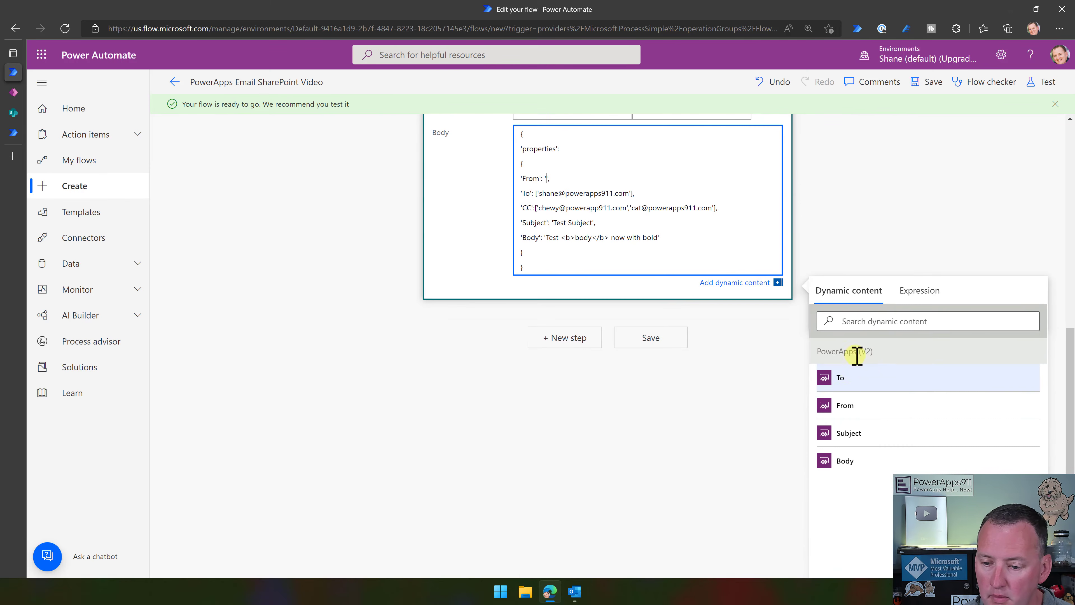
left_click(841, 381)
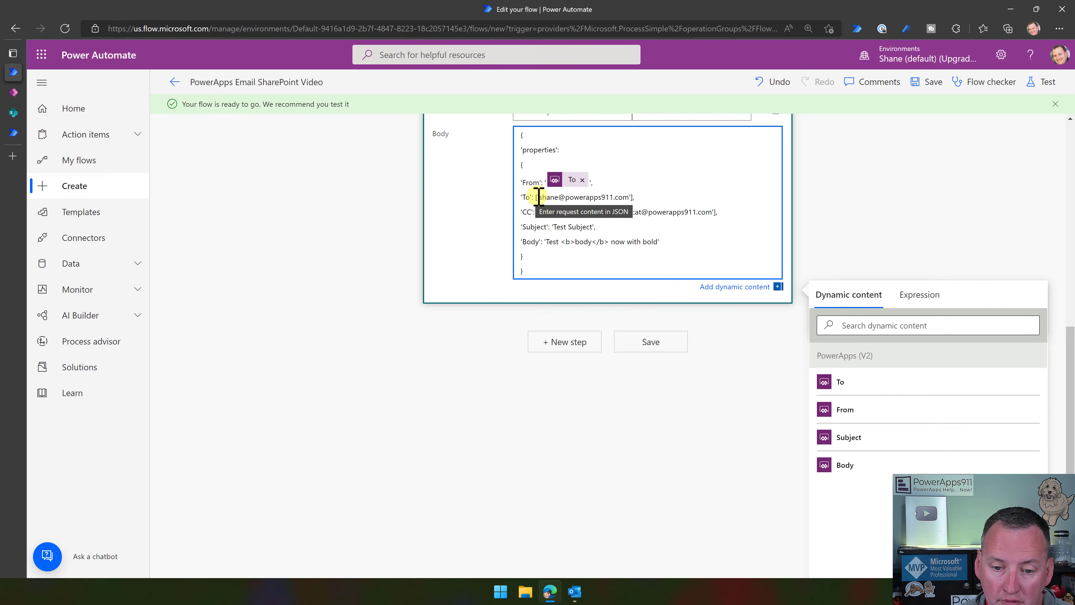
left_click_drag(538, 197, 630, 198)
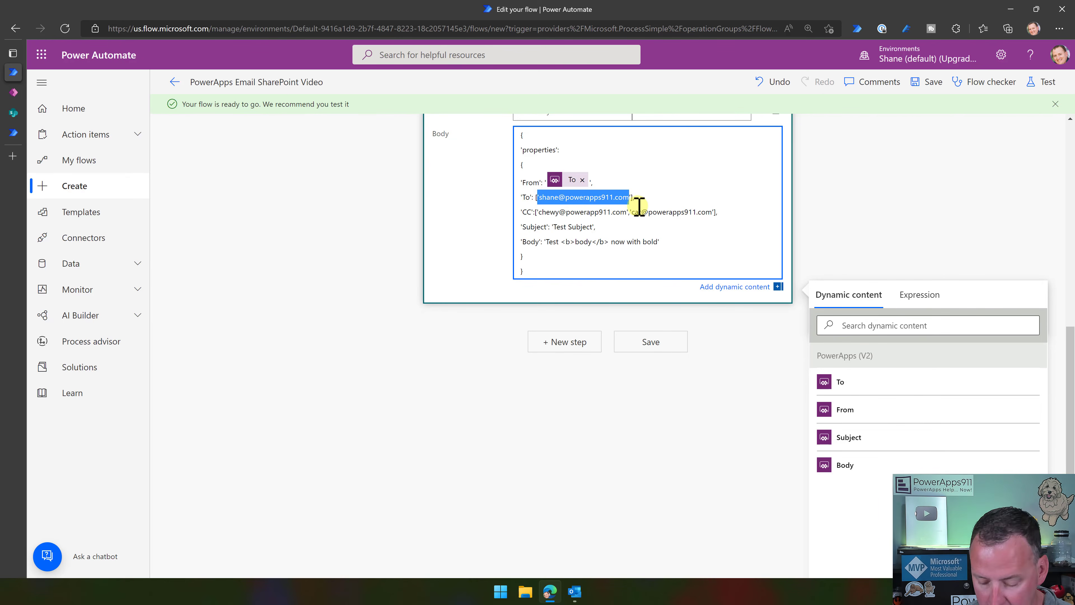
key("BackSpace")
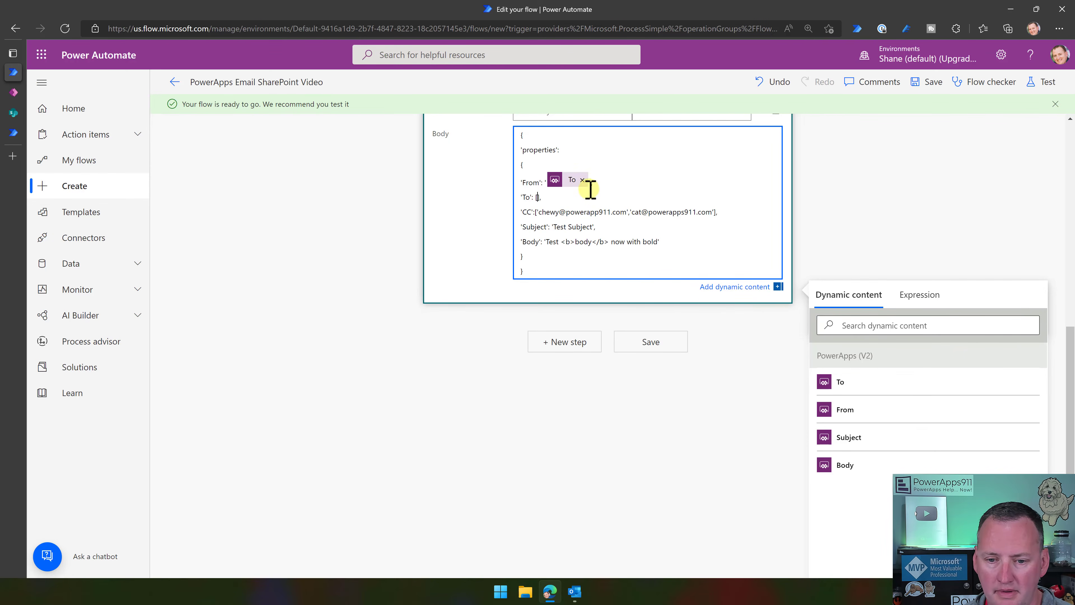
left_click(838, 383)
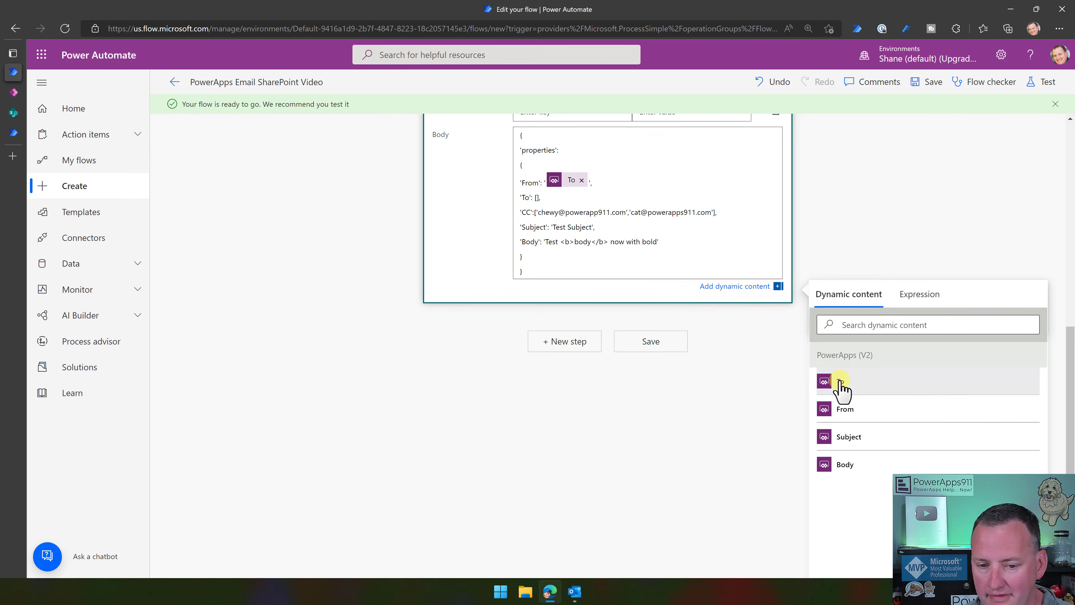
left_click(582, 182)
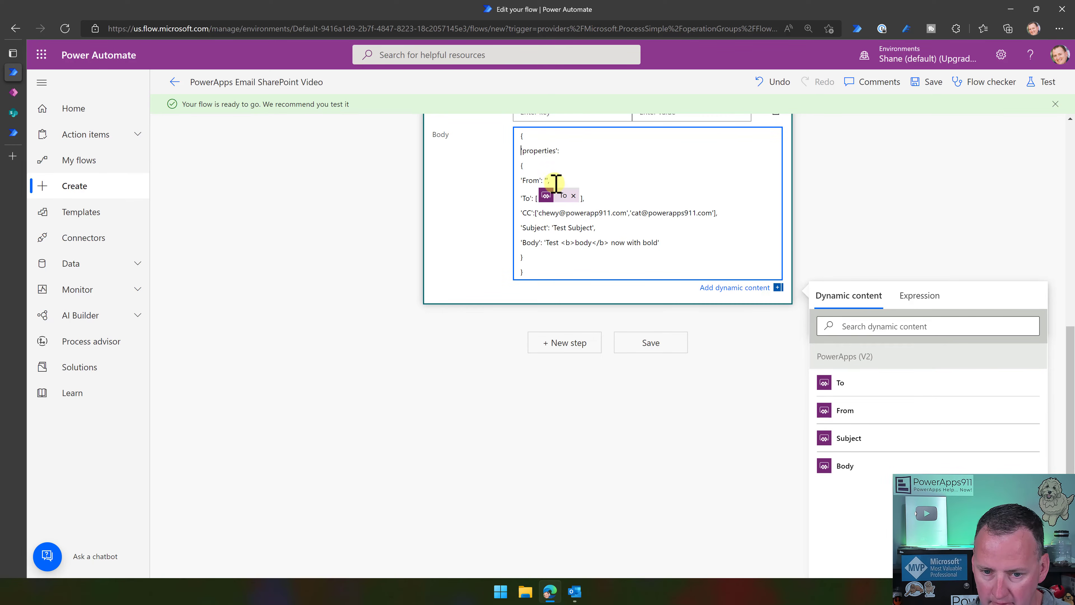
left_click(845, 413)
left_click(568, 273)
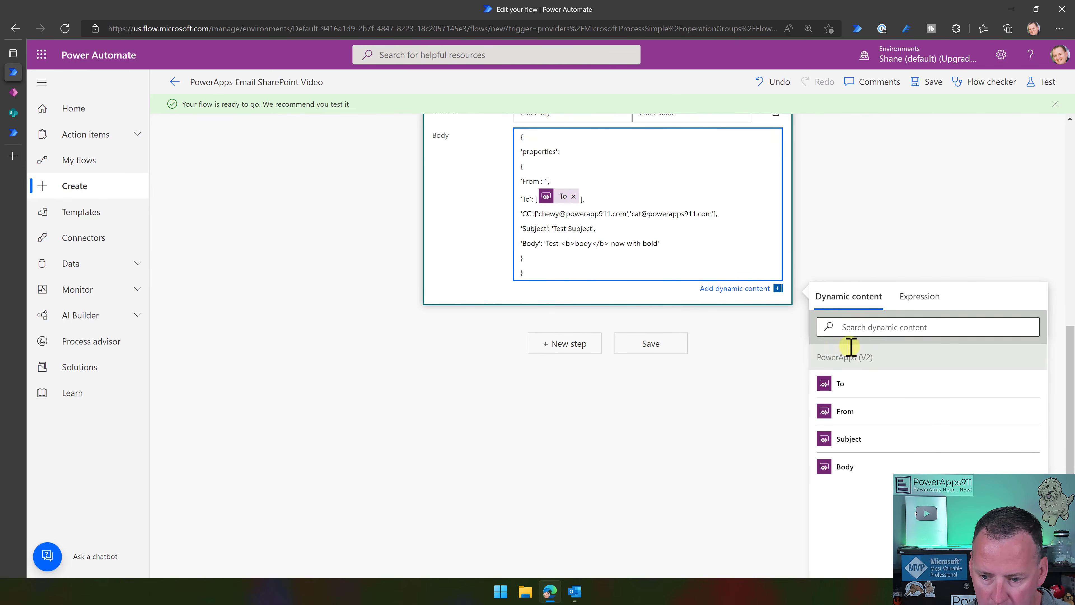
left_click(845, 413)
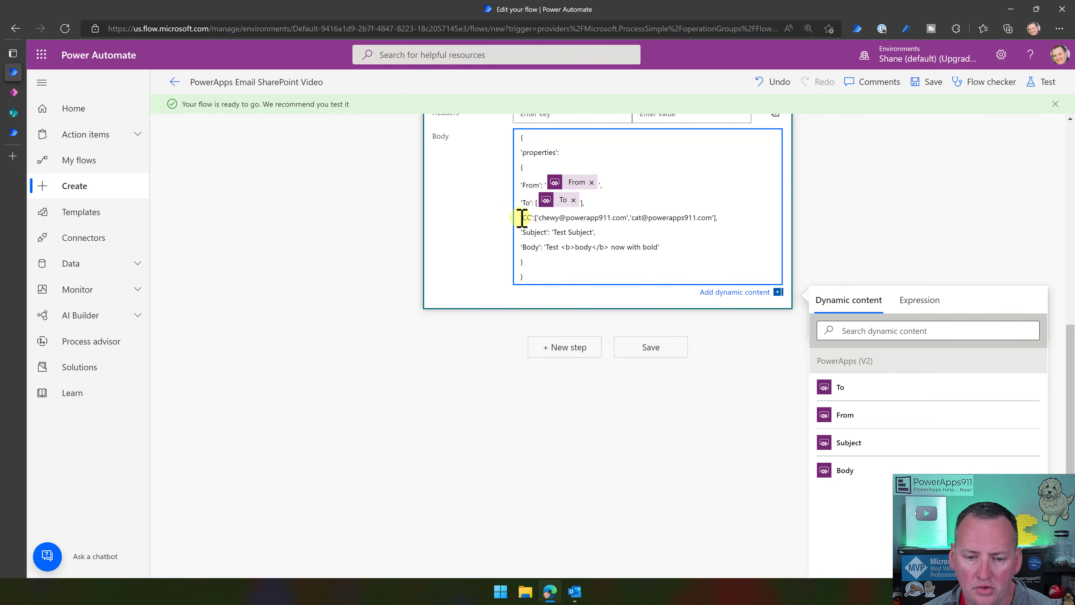
Delete the CC line, fill Subject and Body from the trigger inputs, and save.
left_click_drag(519, 219, 737, 221)
key("BackSpace")
key("BackSpace")
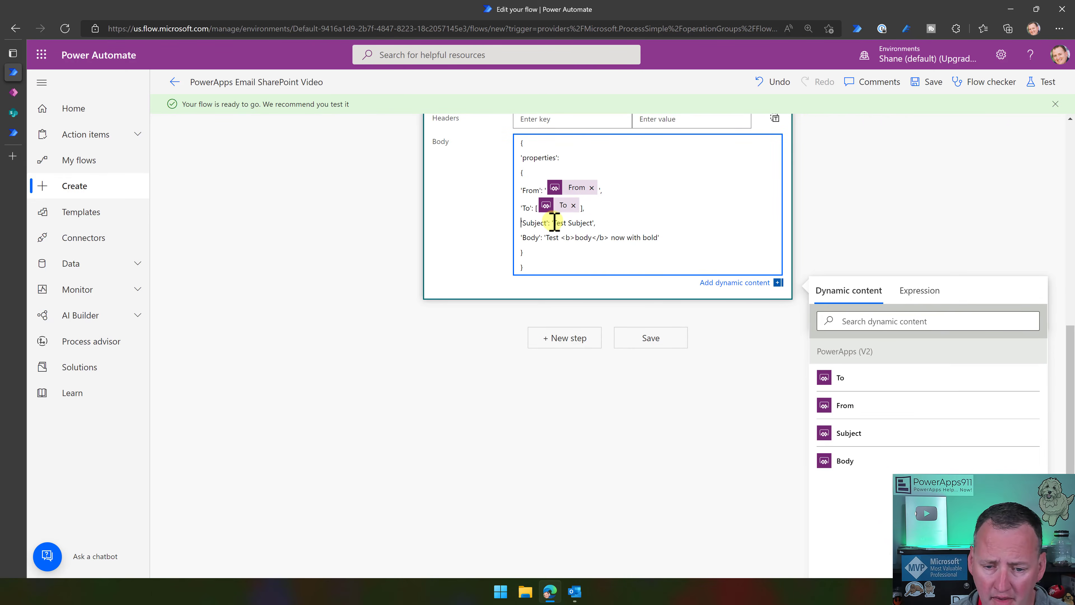
left_click_drag(555, 223, 579, 225)
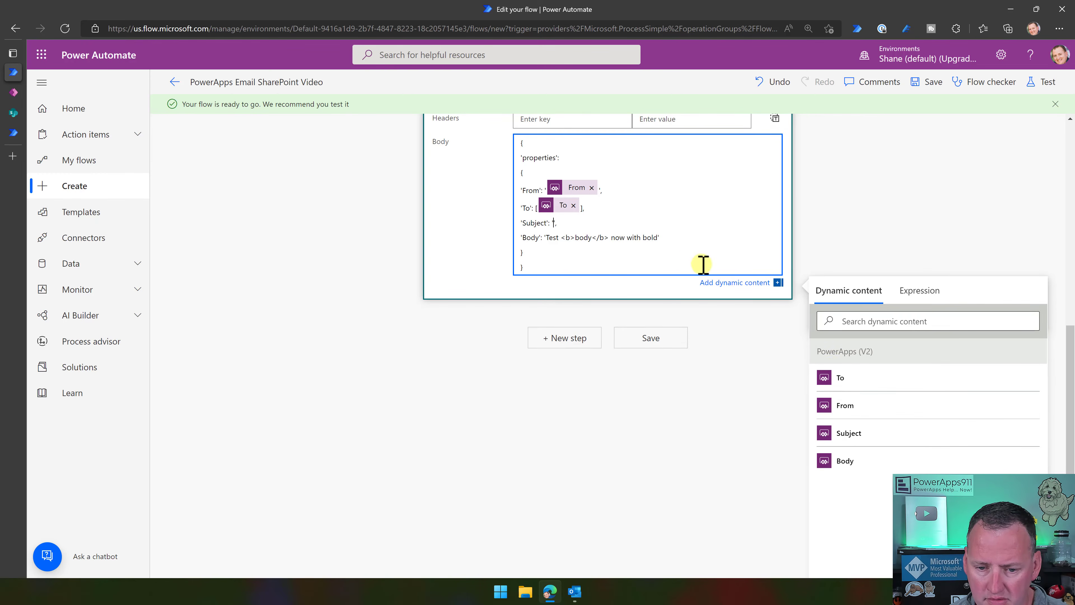
left_click(851, 437)
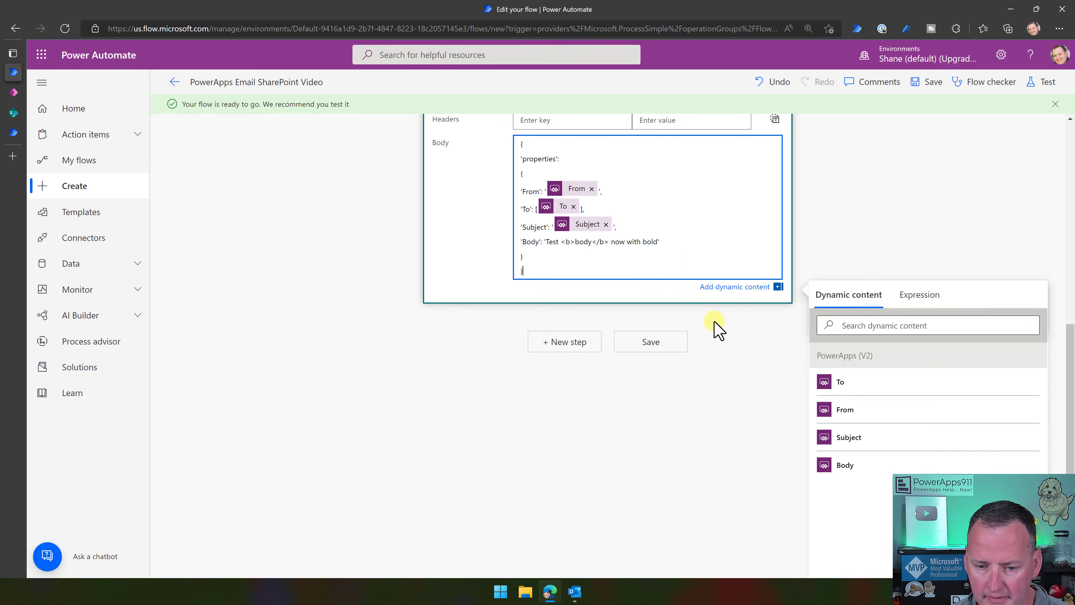
left_click_drag(547, 243, 657, 244)
key("BackSpace")
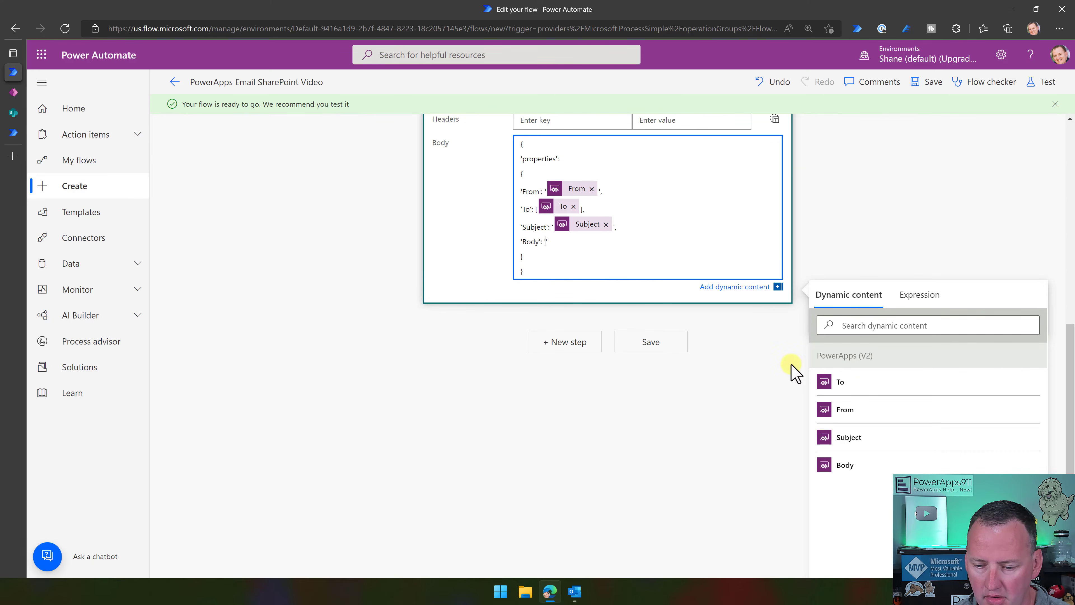
left_click(847, 465)
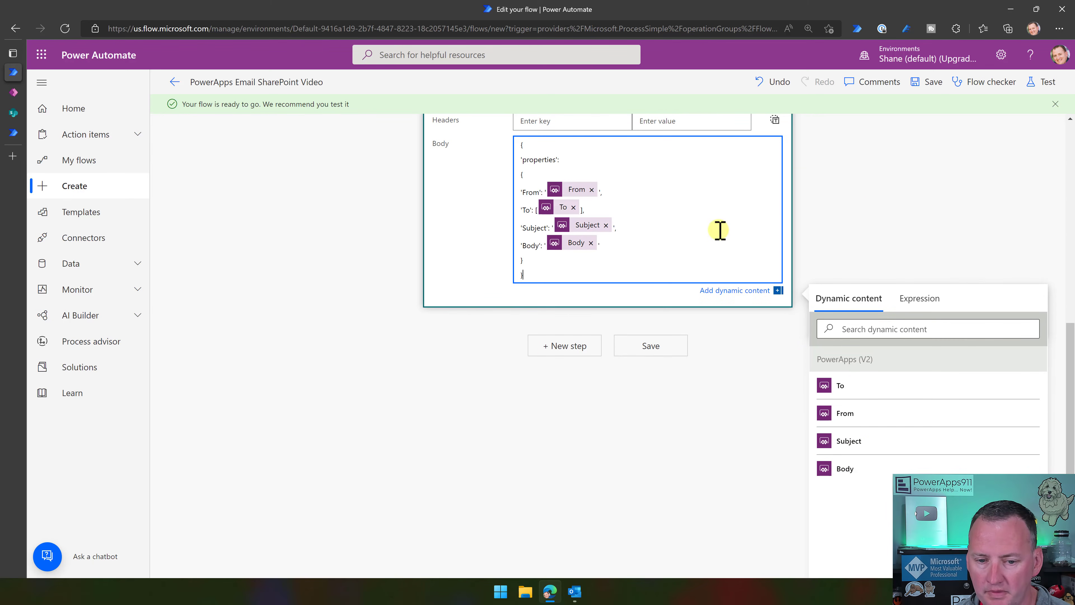
scroll(864, 215, "up", 2)
scroll(864, 216, "up", 5)
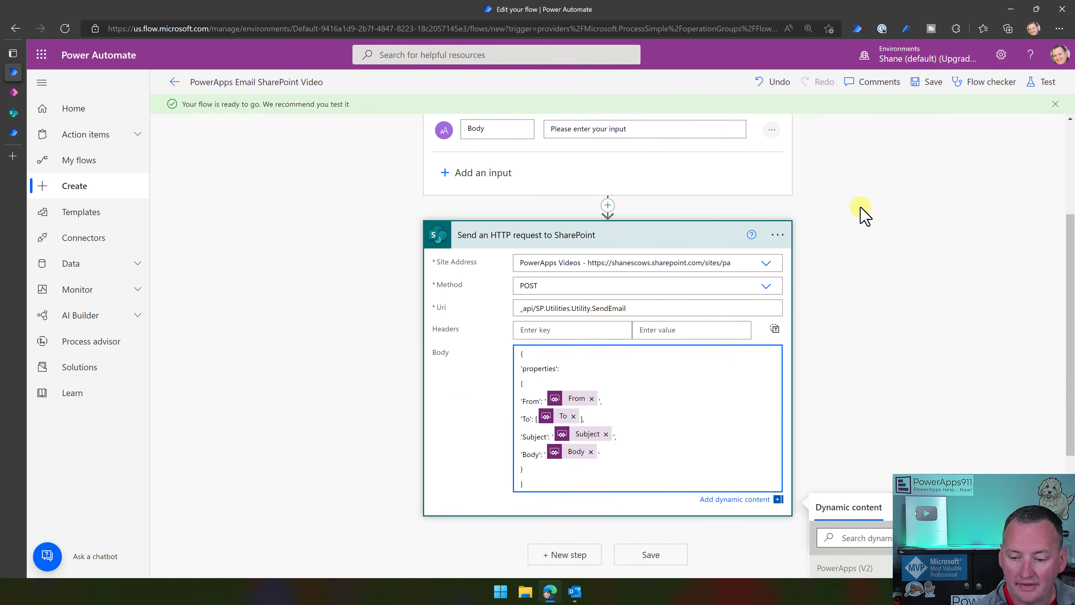
scroll(864, 216, "up", 3)
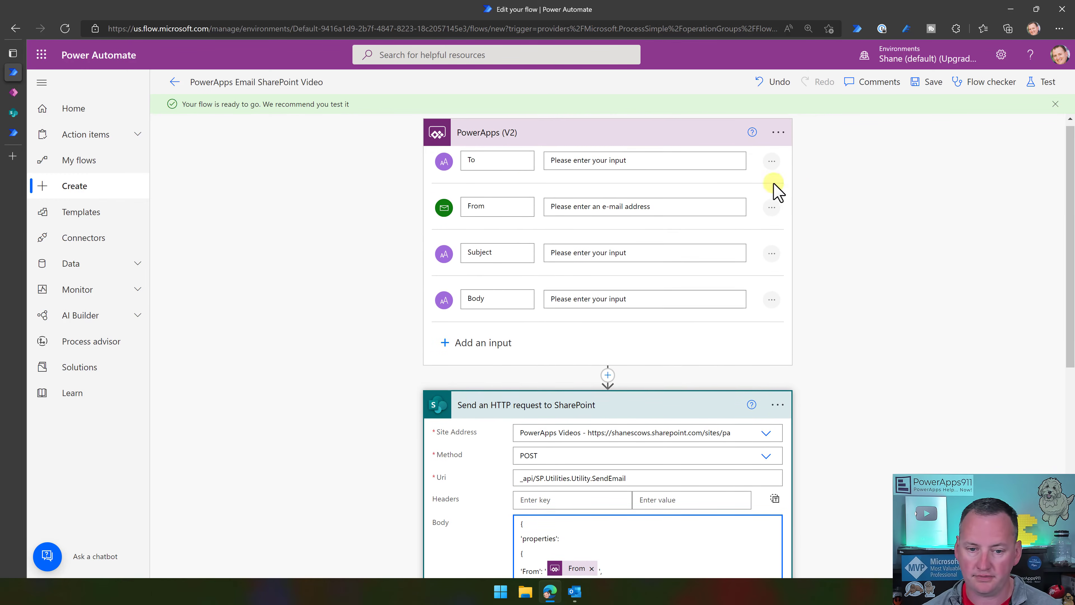
scroll(510, 187, "down", 6)
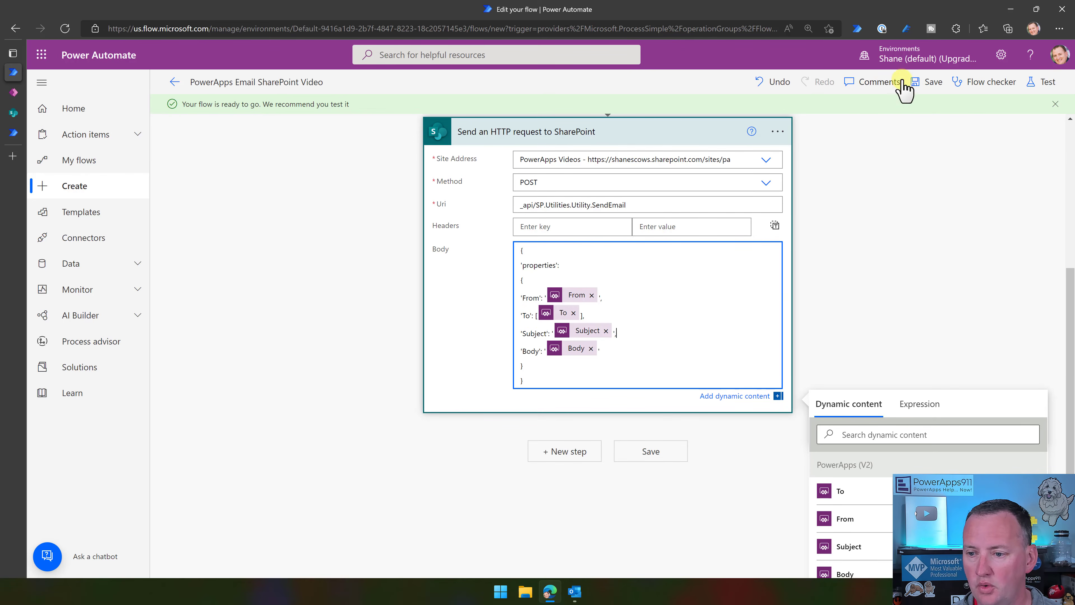
left_click(925, 82)
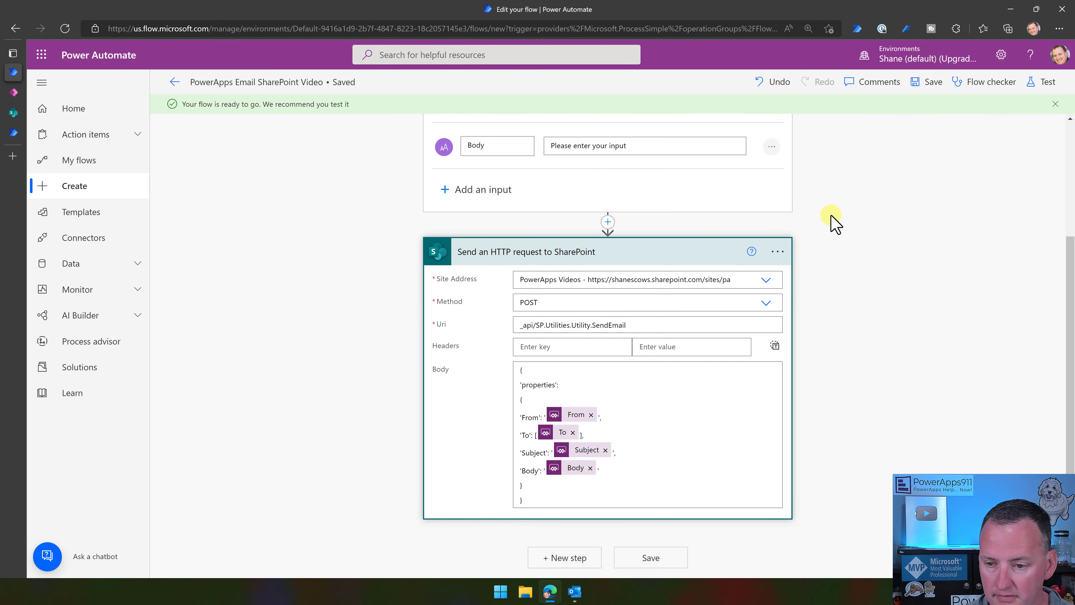
Open the app's Power Automate pane and search the available flows for 'vid'.
left_click(13, 92)
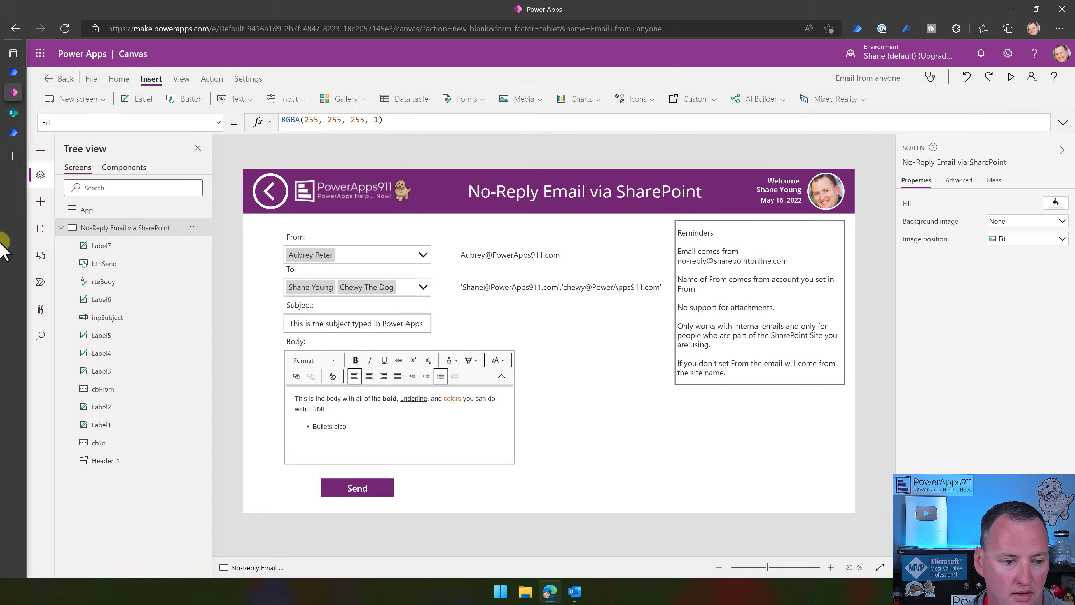
left_click(41, 281)
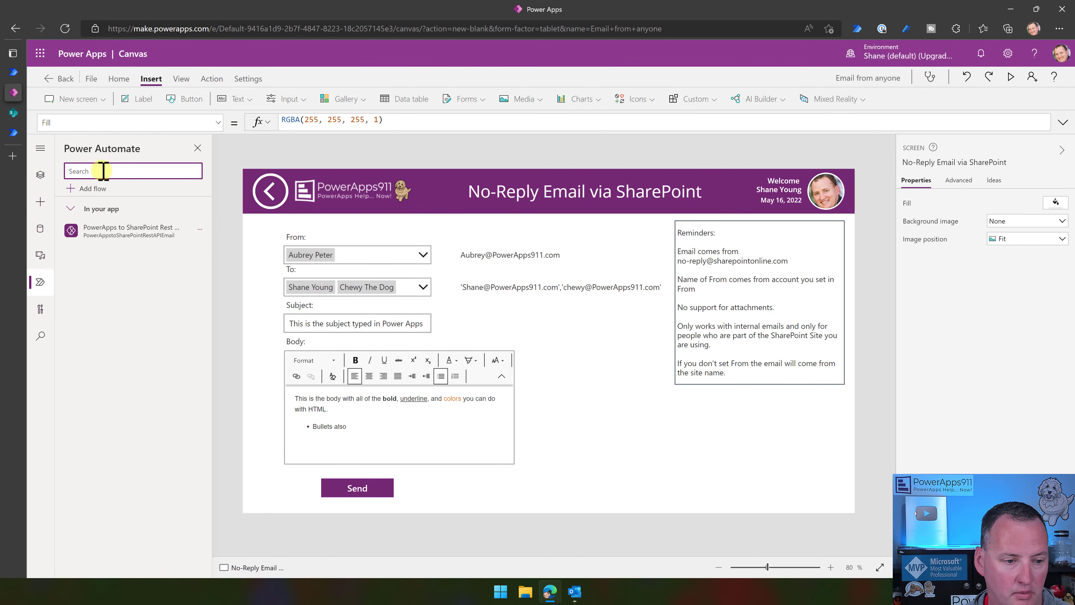
type("video")
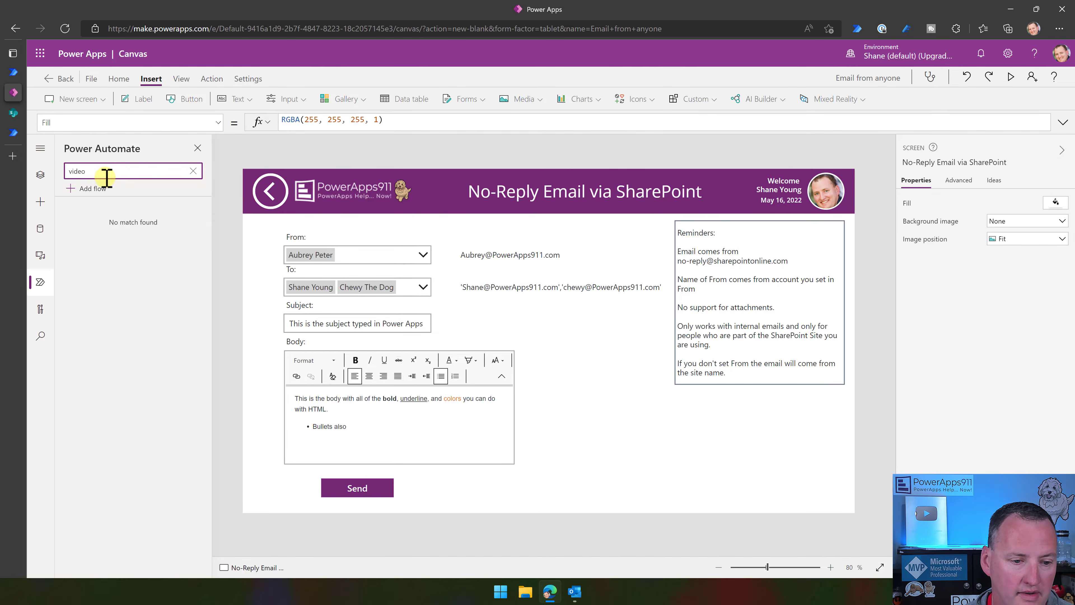
left_click(192, 171)
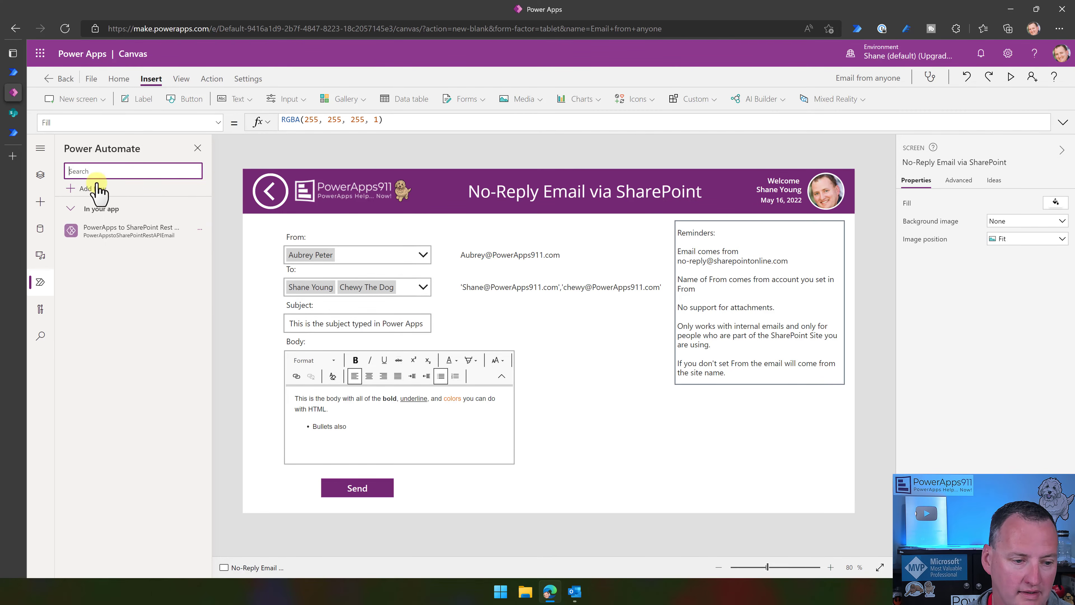
left_click(91, 188)
left_click(170, 101)
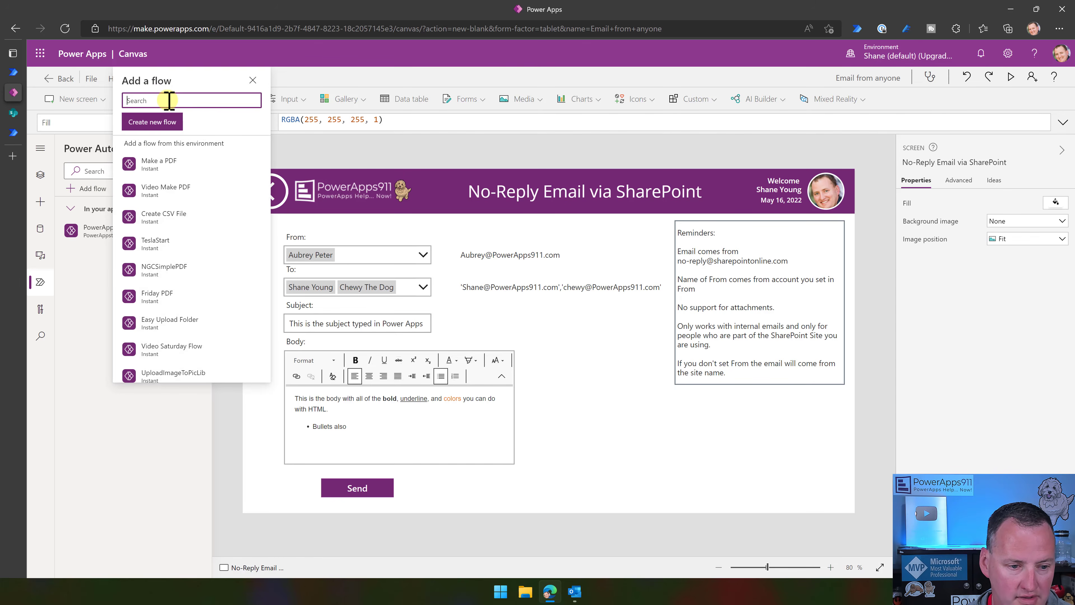
type("video")
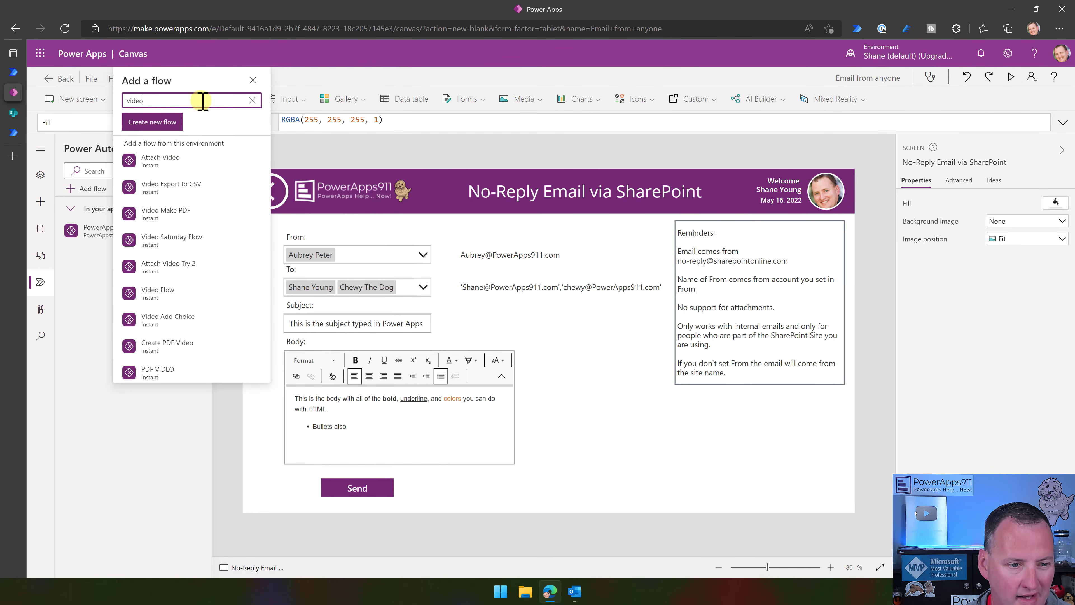
left_click(253, 101)
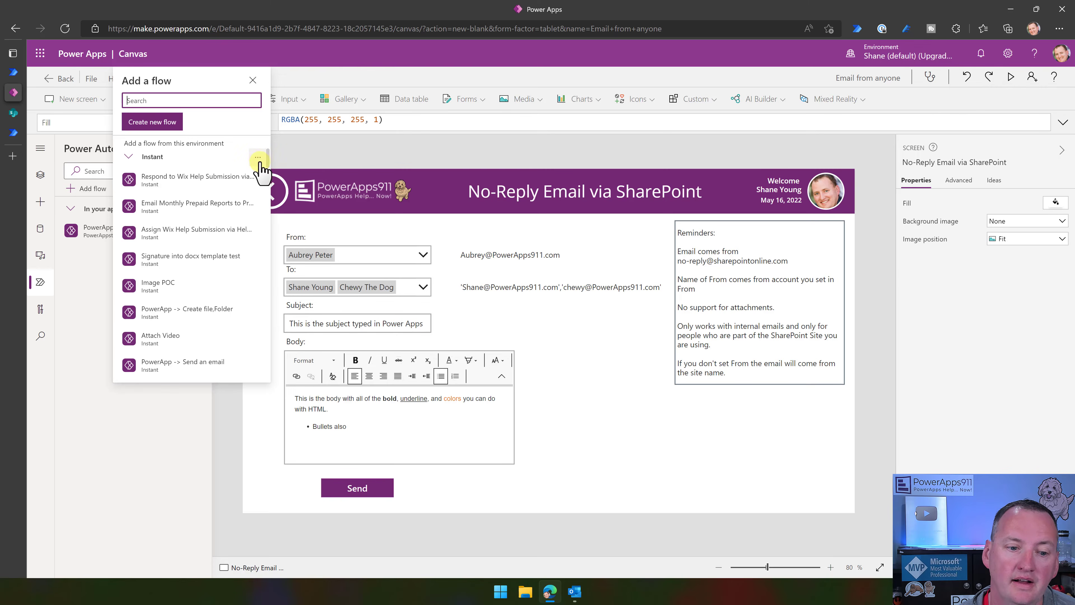
Refresh the flow list, search 'video', and add PowerApps Email SharePoint Video.
left_click(276, 175)
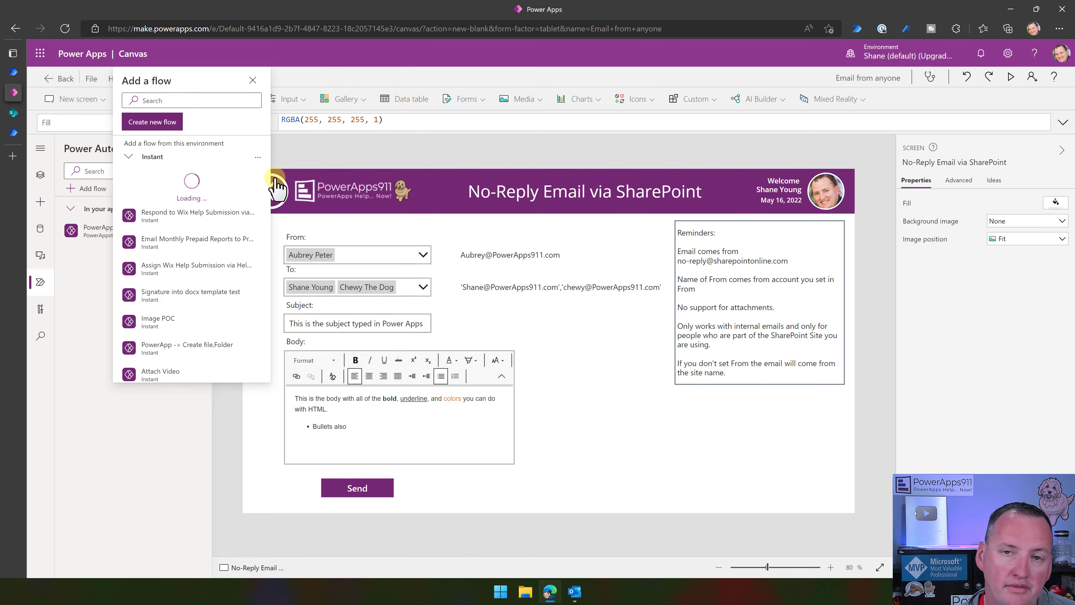
left_click(183, 100)
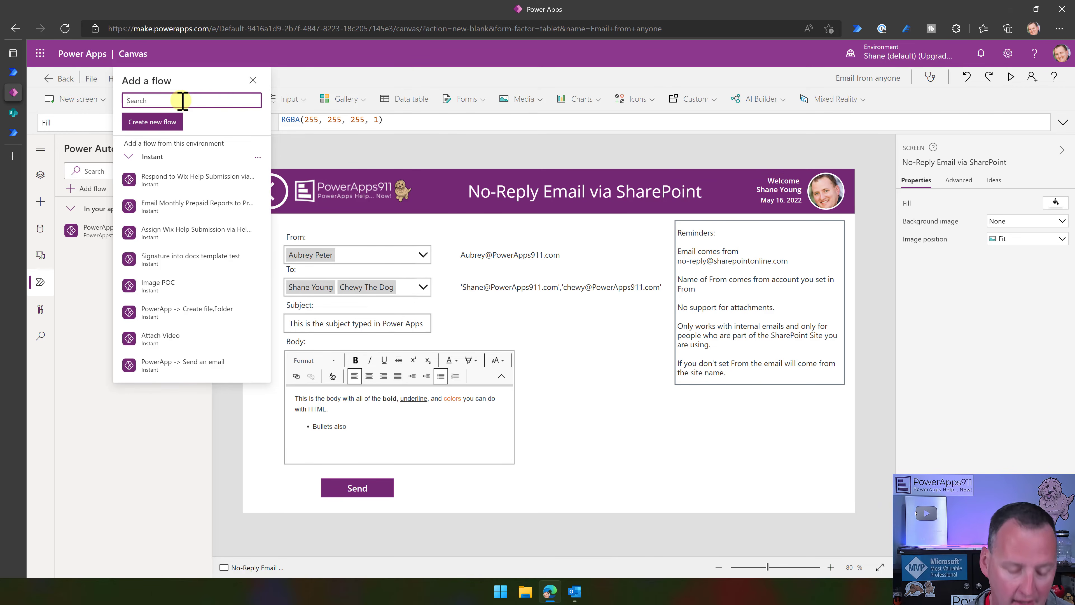
type("video")
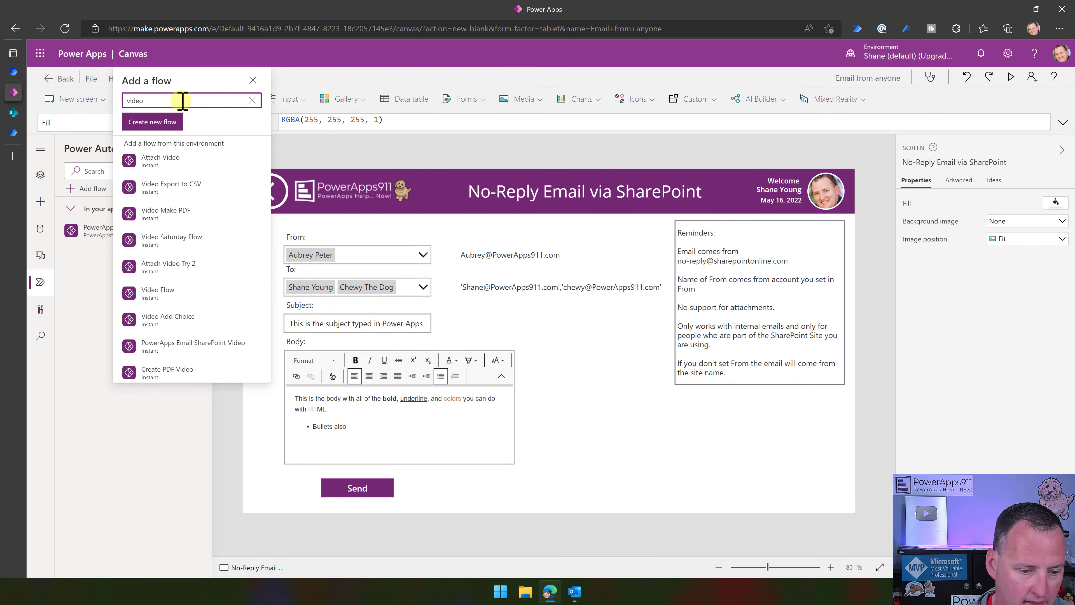
mouse_move(203, 348)
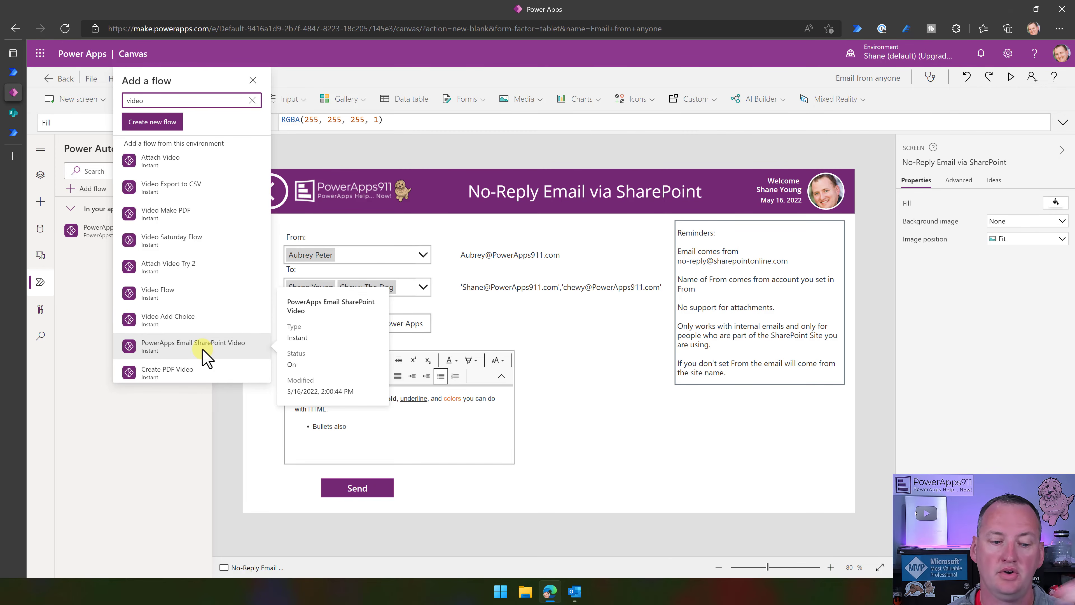
left_click(203, 349)
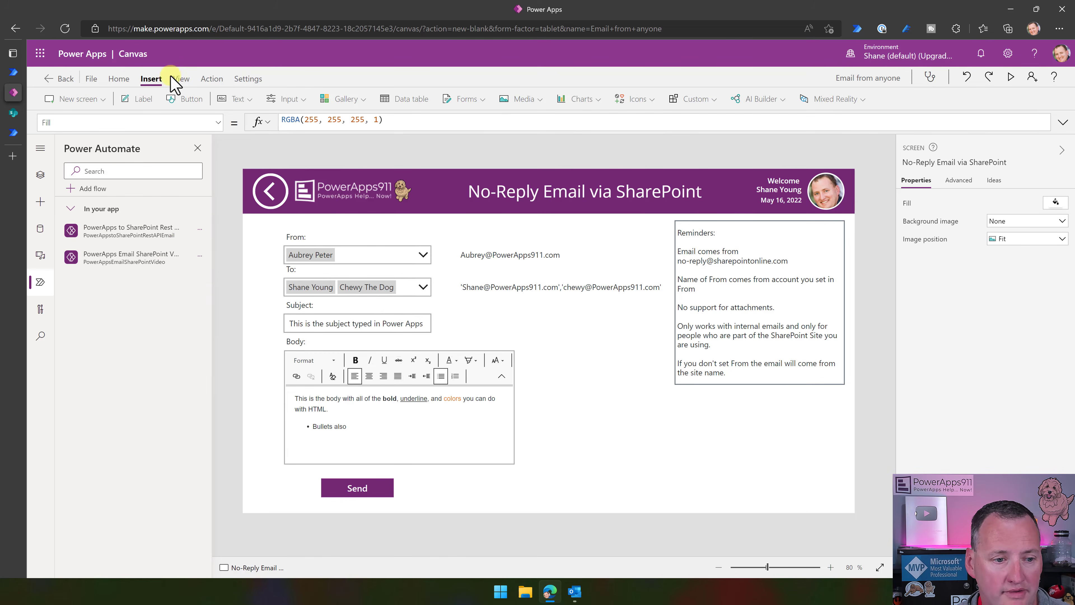
Insert a button beside From: with OnSelect starting PowerAppsEmailSharePointVideo.Run(.
left_click(195, 102)
left_click_drag(300, 195, 365, 230)
double_click(324, 121)
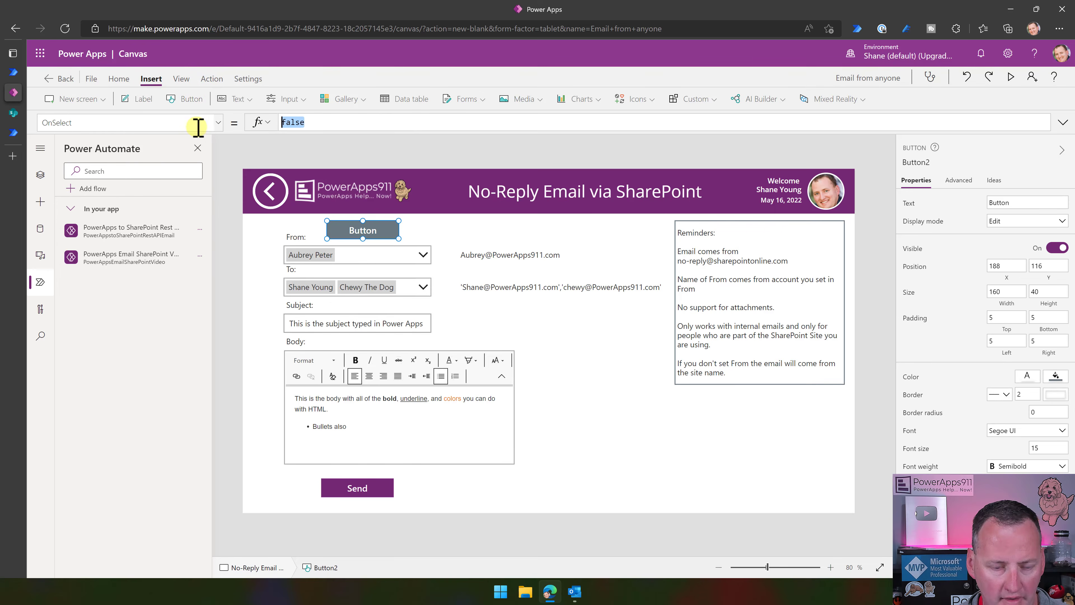
type("powera")
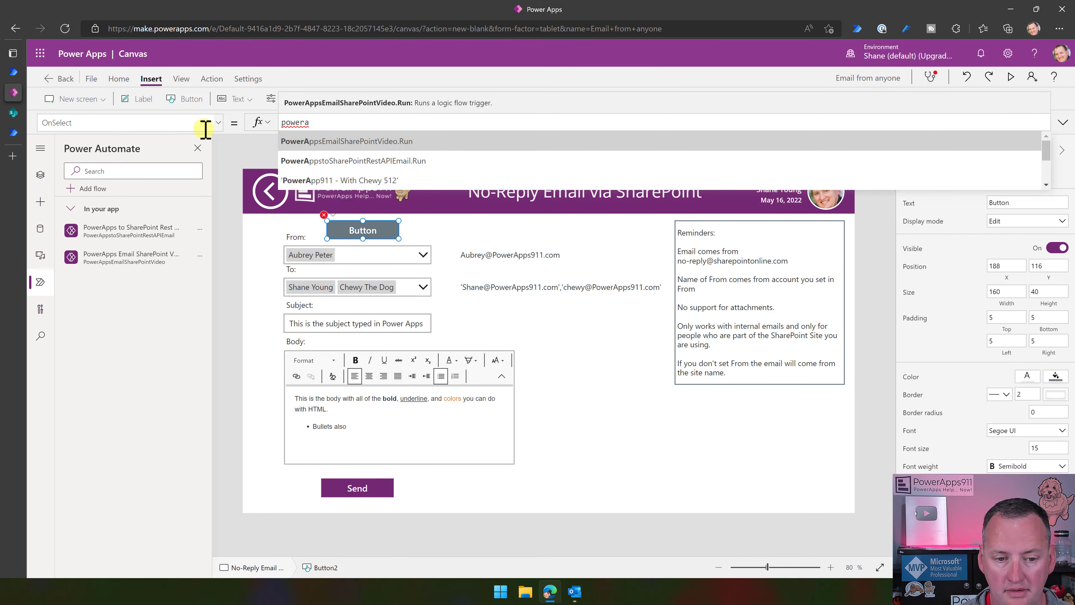
key("Tab")
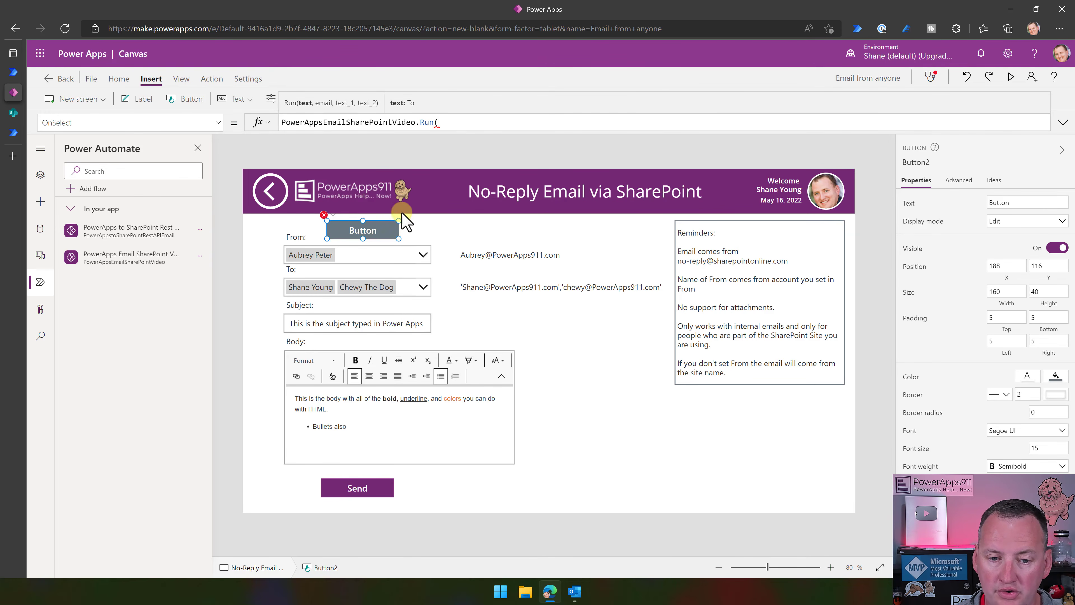
left_click(41, 174)
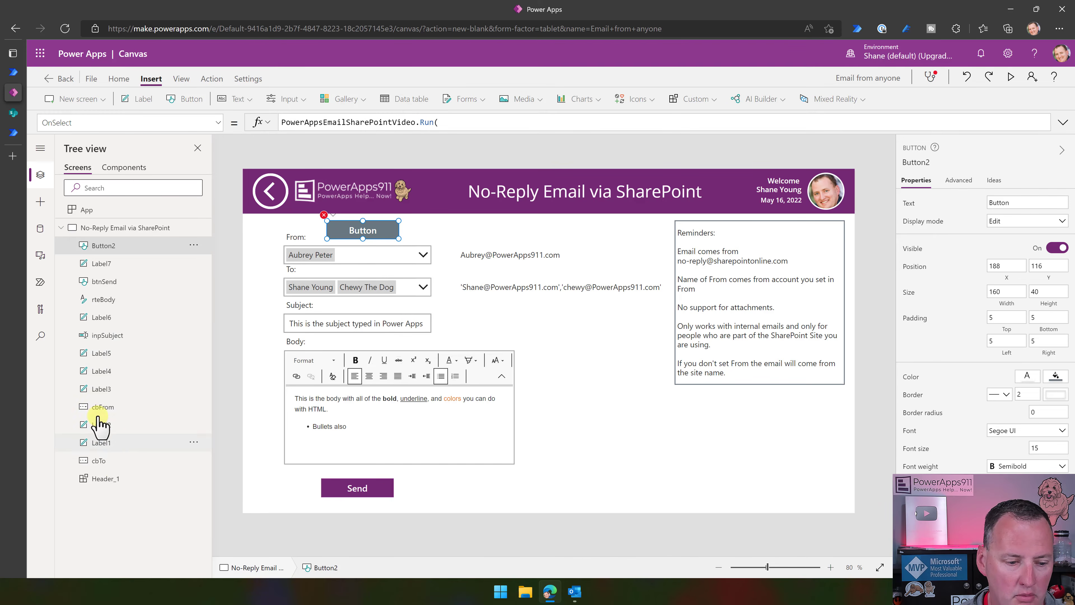
Review the cbTo, cbFrom, inpSubject and rteBody controls, then select Button2's Run( formula.
left_click(98, 461)
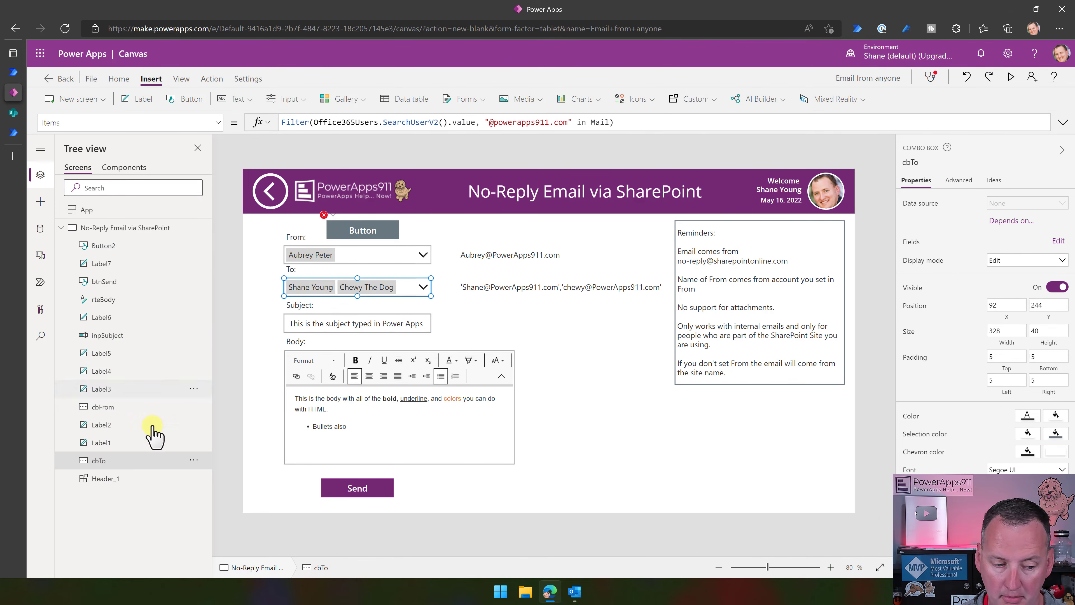
left_click(101, 408)
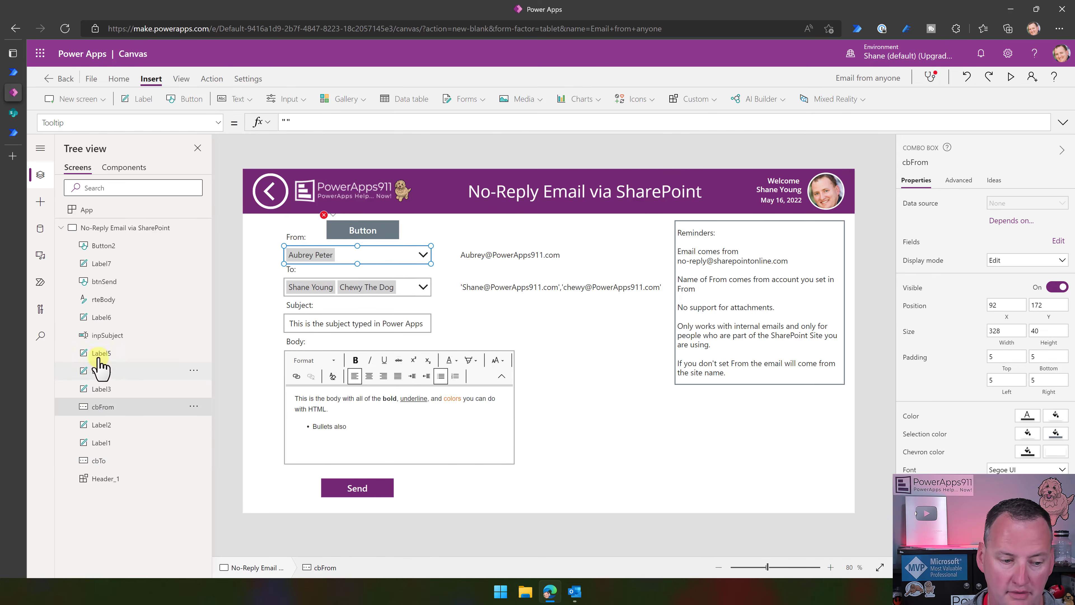
left_click(105, 335)
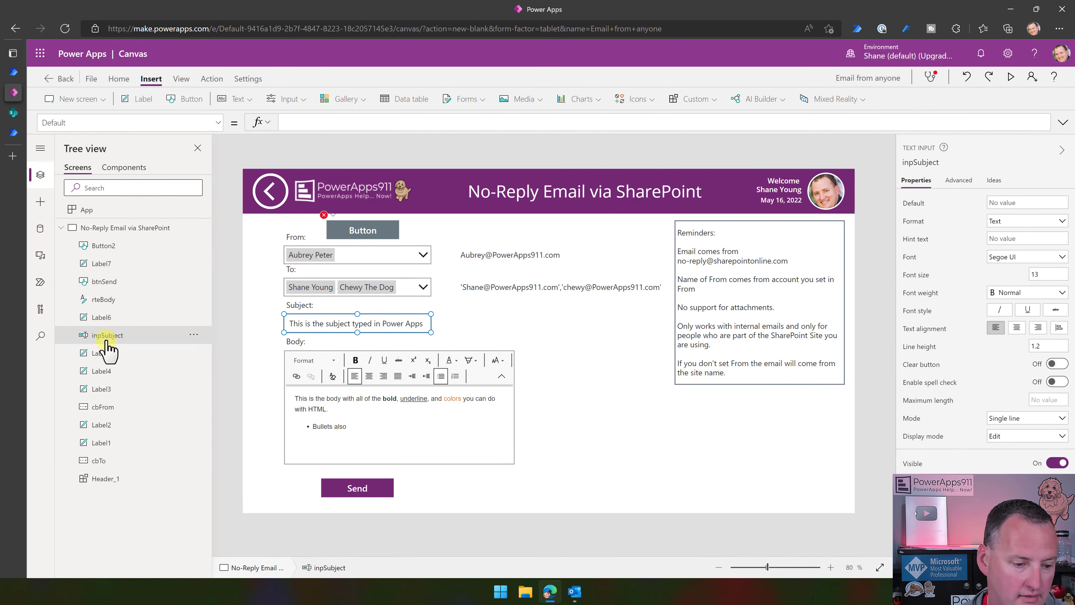
left_click(103, 302)
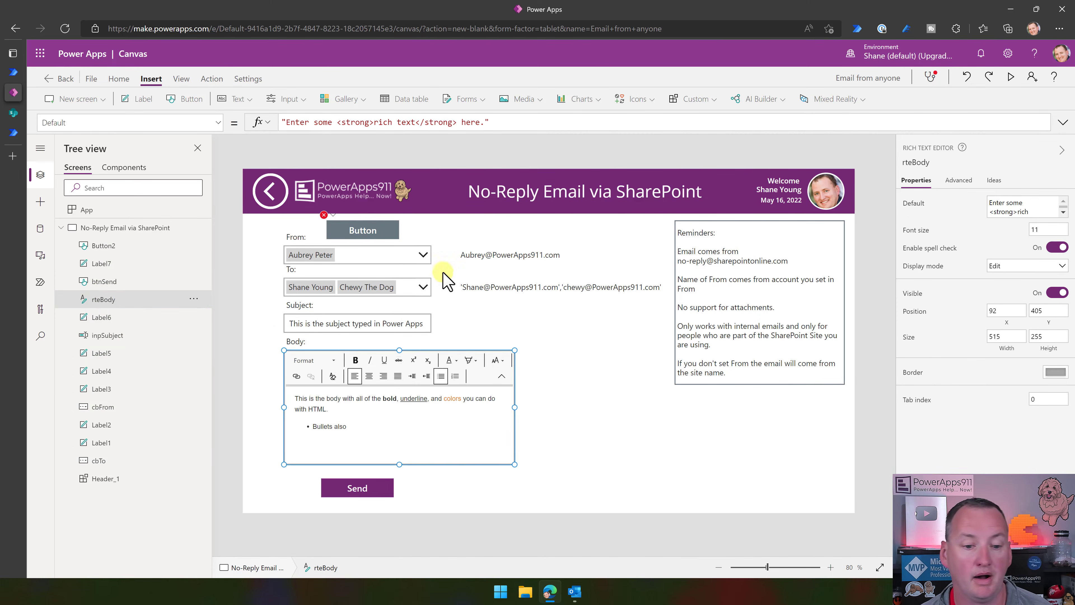
left_click(358, 232)
left_click(470, 122)
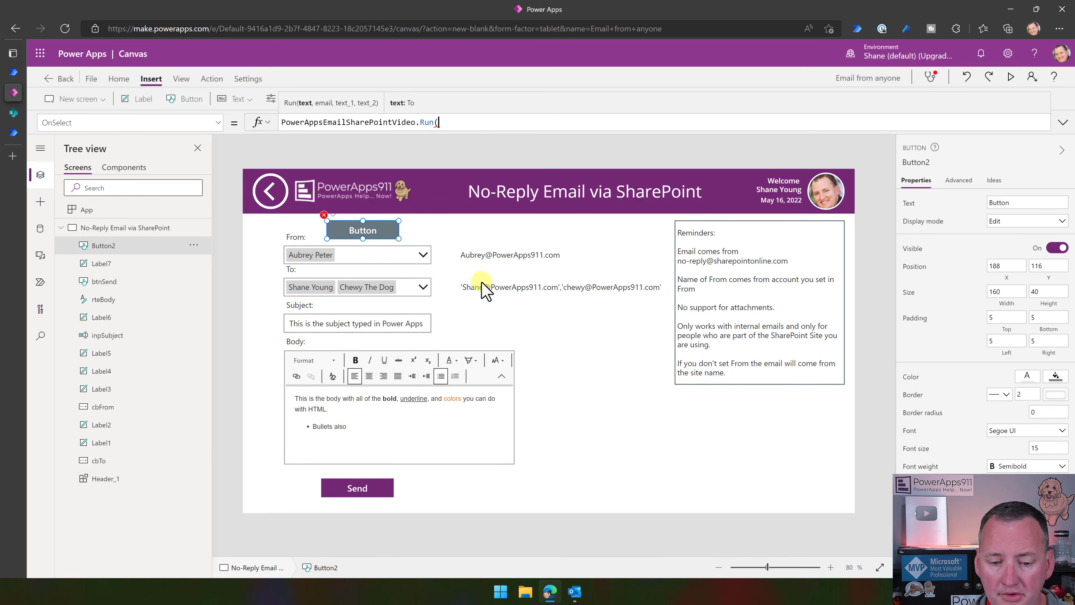
Check the To label's Concat formula in preview, select it, and return to Button2's OnSelect.
left_click(512, 288)
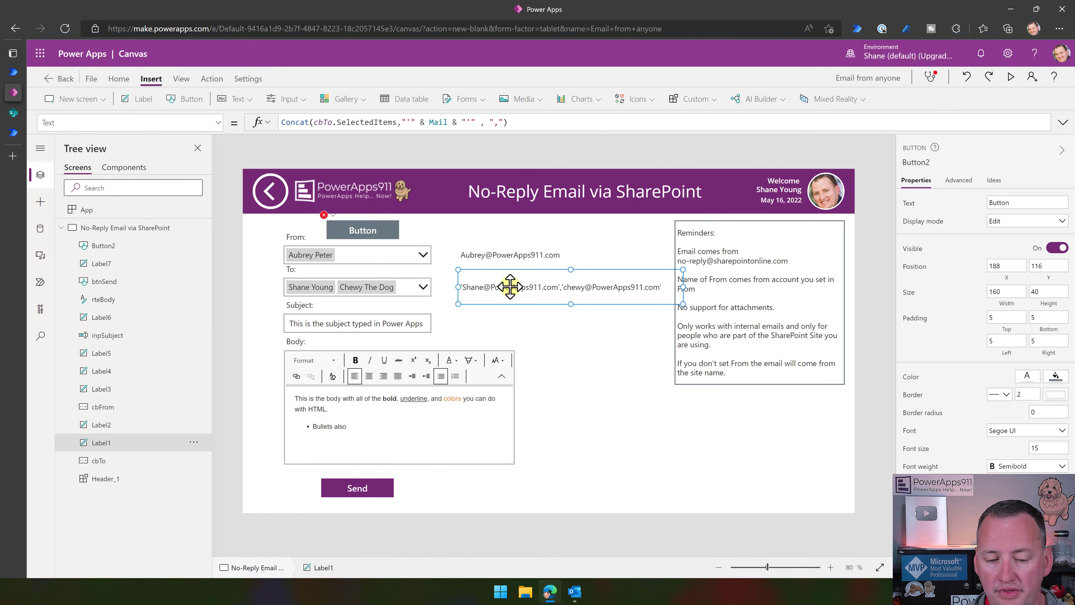
left_click(561, 123)
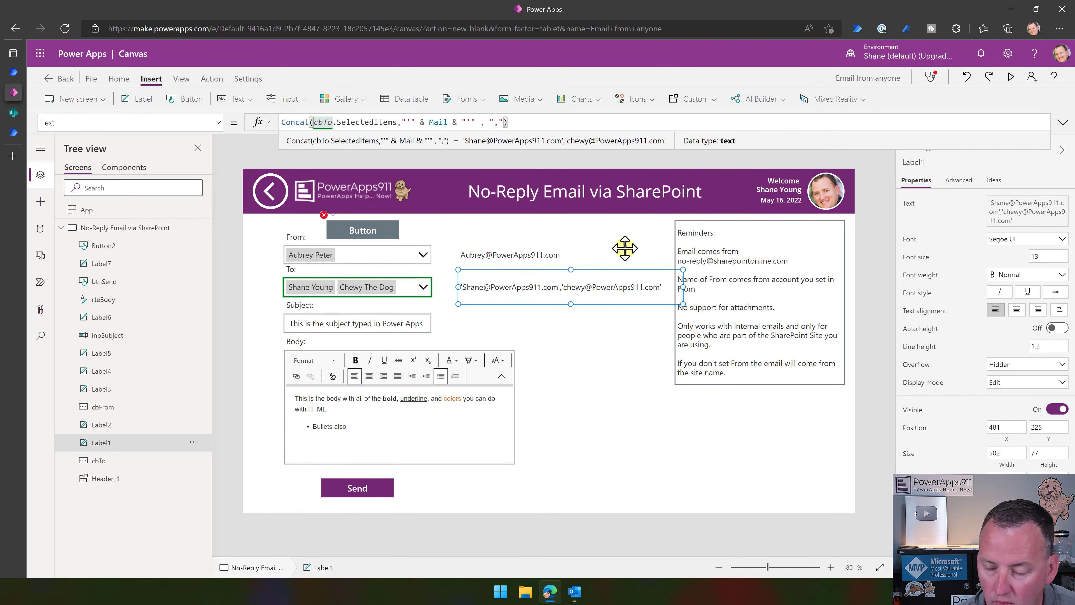
left_click(1011, 77)
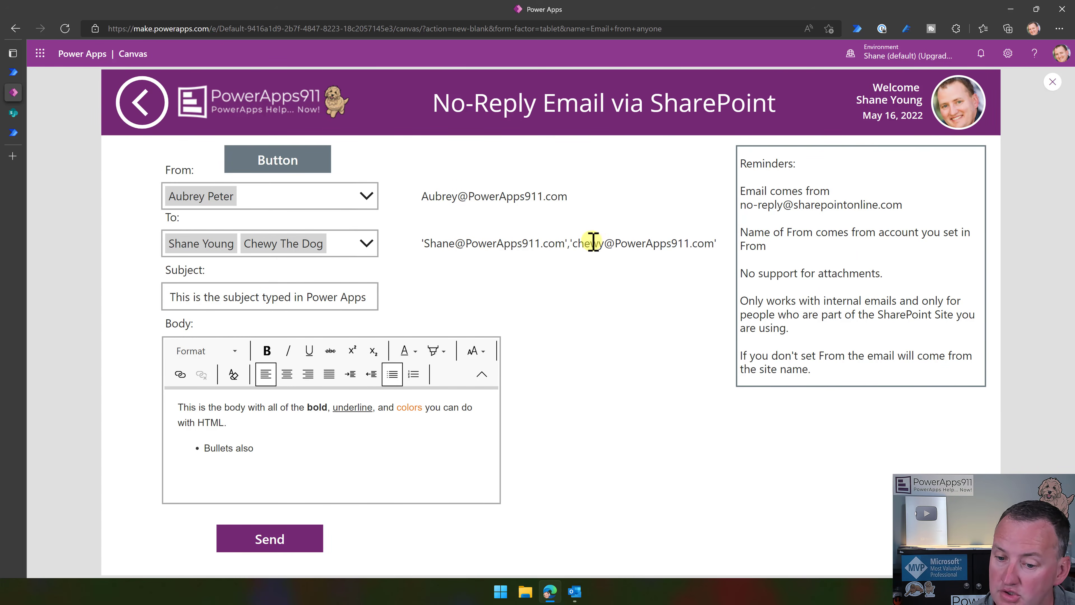
left_click(1051, 83)
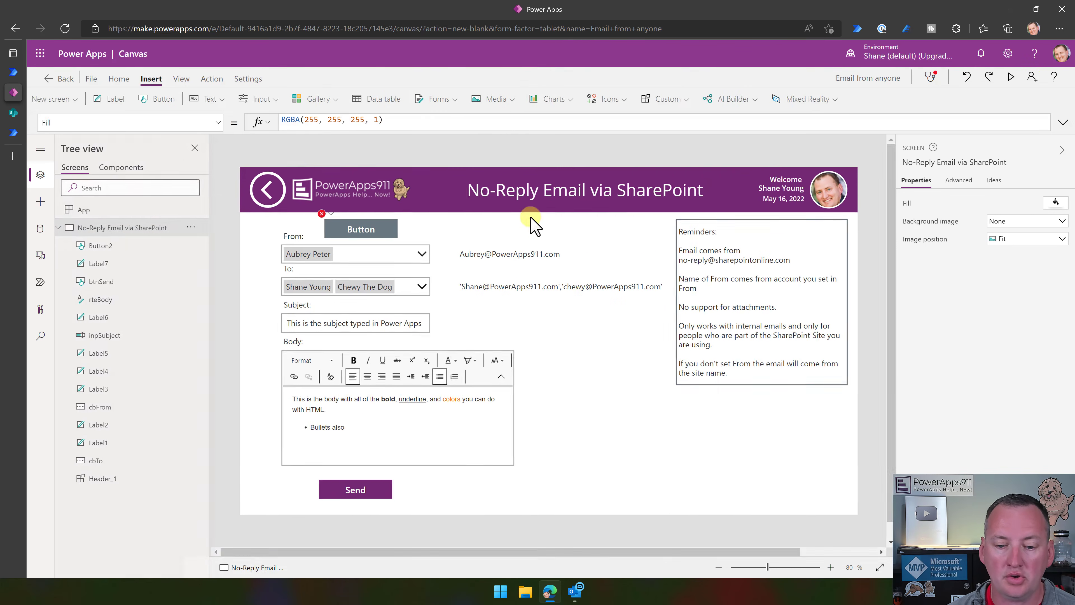
left_click(497, 293)
left_click(543, 123)
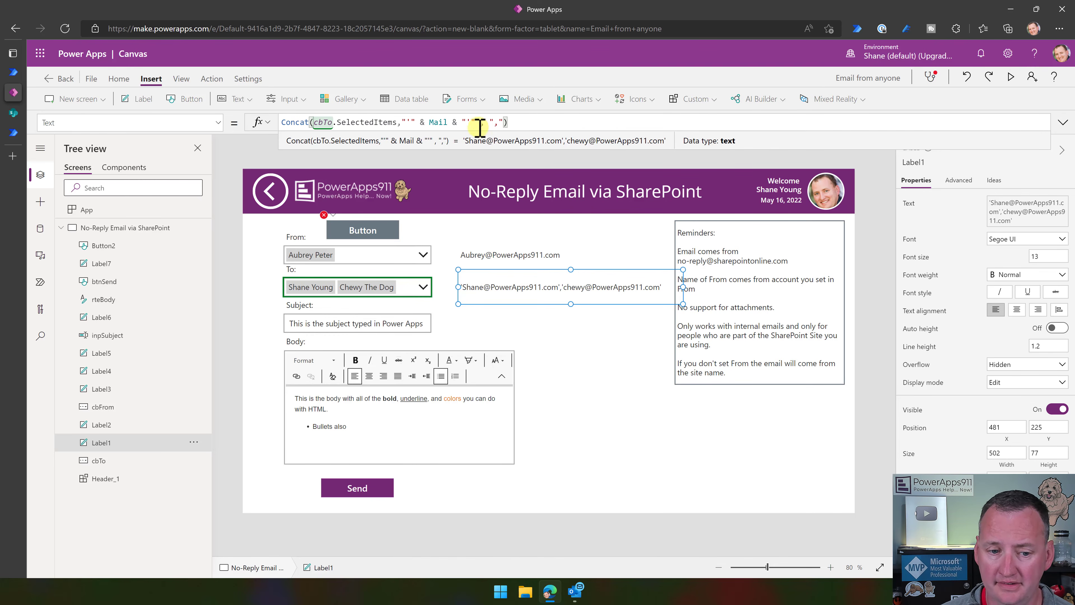
key("ctrl+a")
key("ctrl+c")
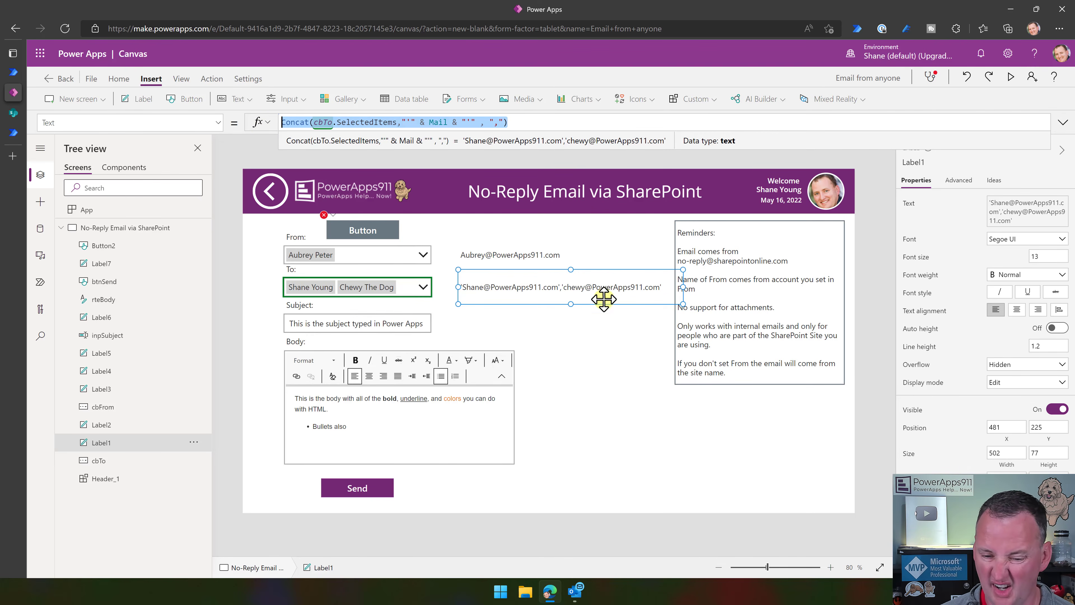
left_click(338, 223)
left_click(462, 124)
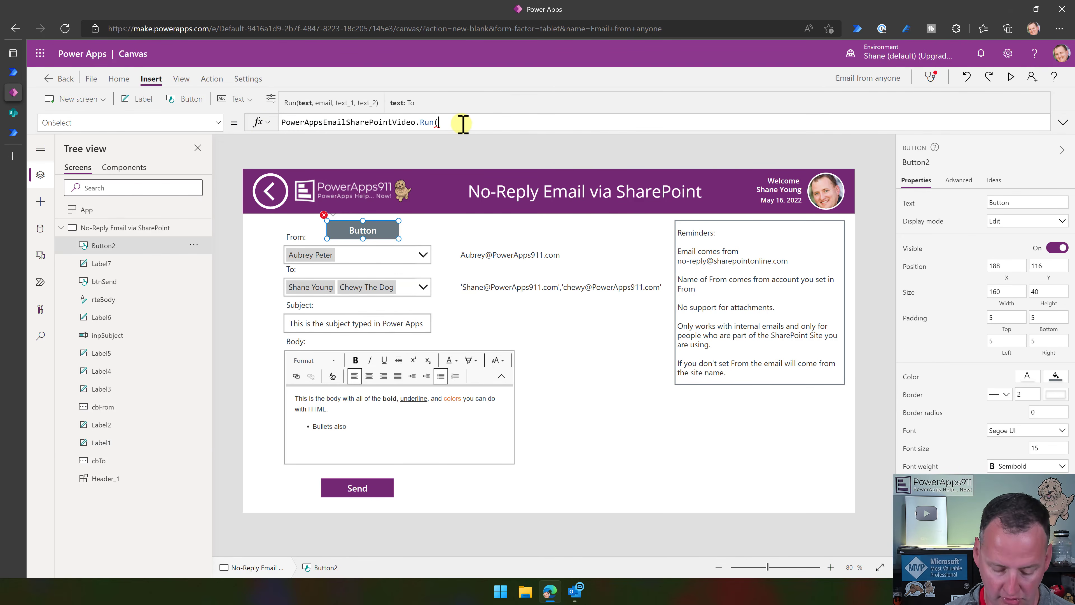
Pass the Concat recipient list and the From email expression as the Run call's first arguments.
key("ctrl+v")
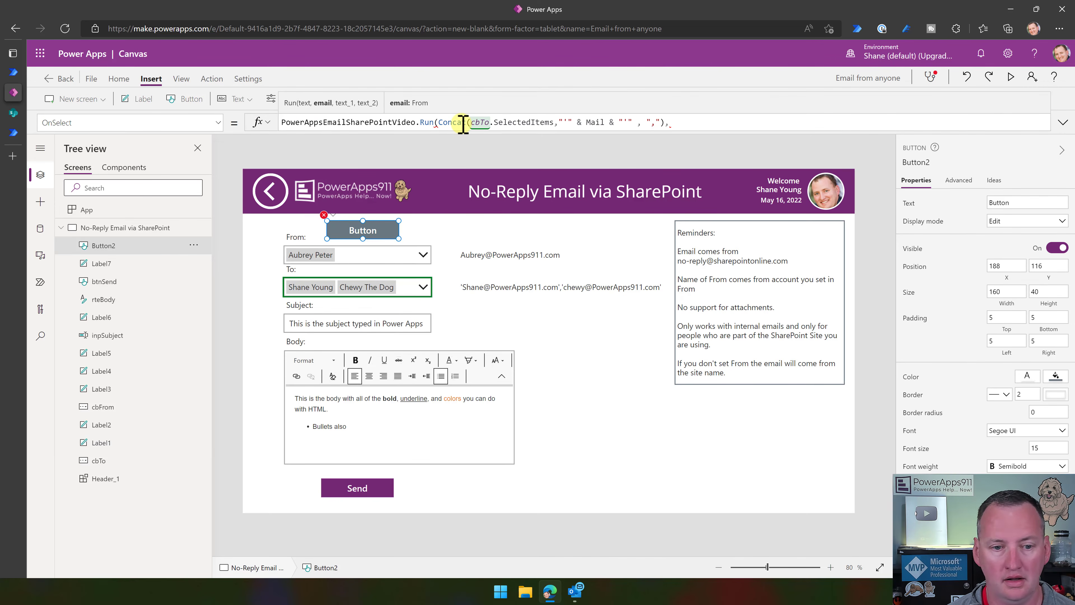
left_click(495, 254)
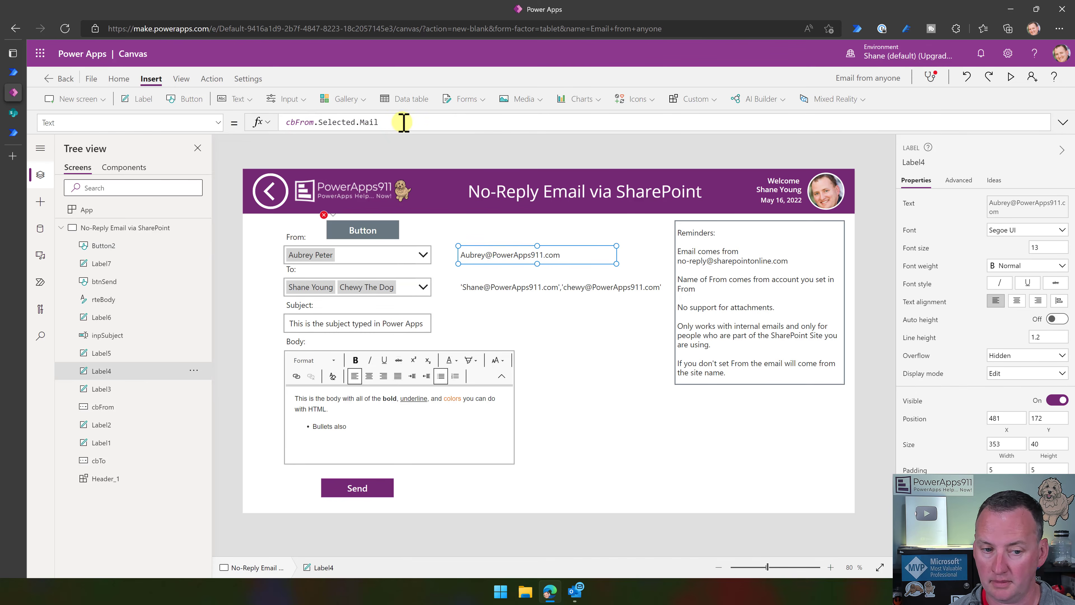
left_click_drag(401, 121, 273, 127)
key("ctrl+c")
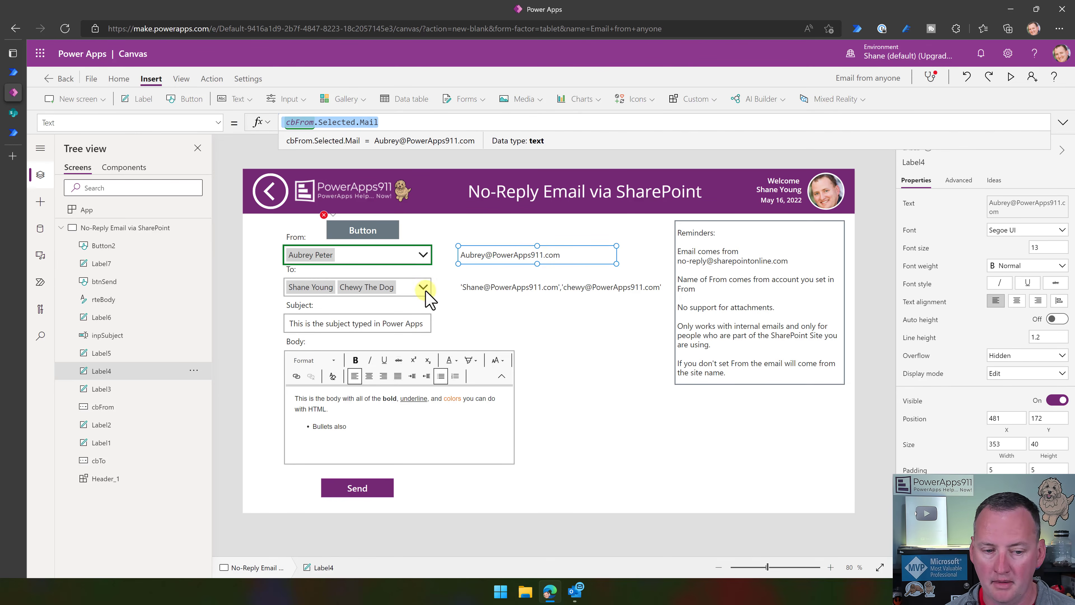
left_click(387, 230)
left_click(708, 122)
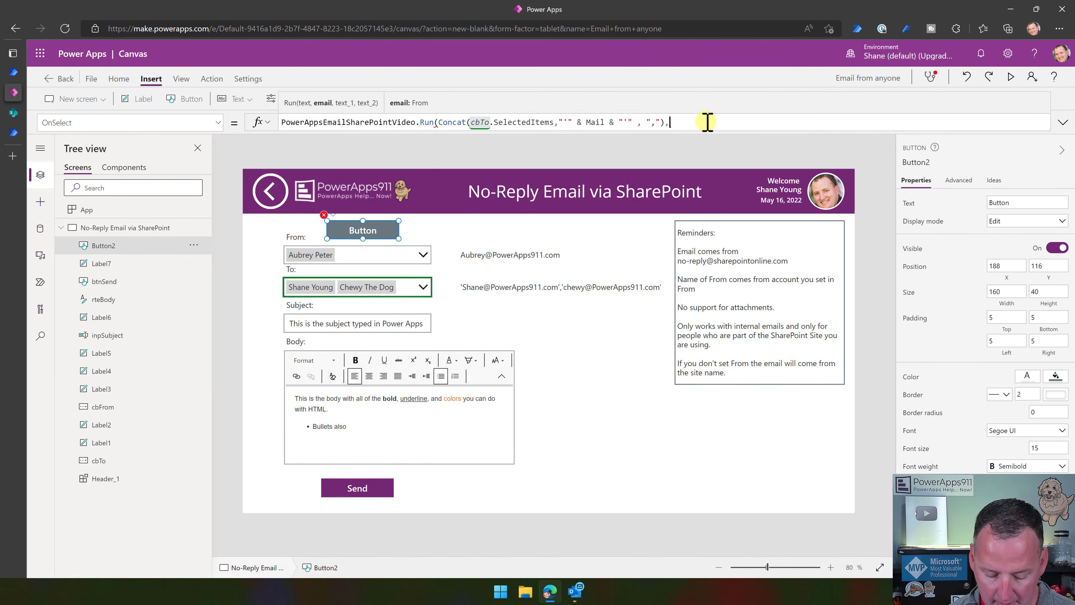
key("ctrl+v")
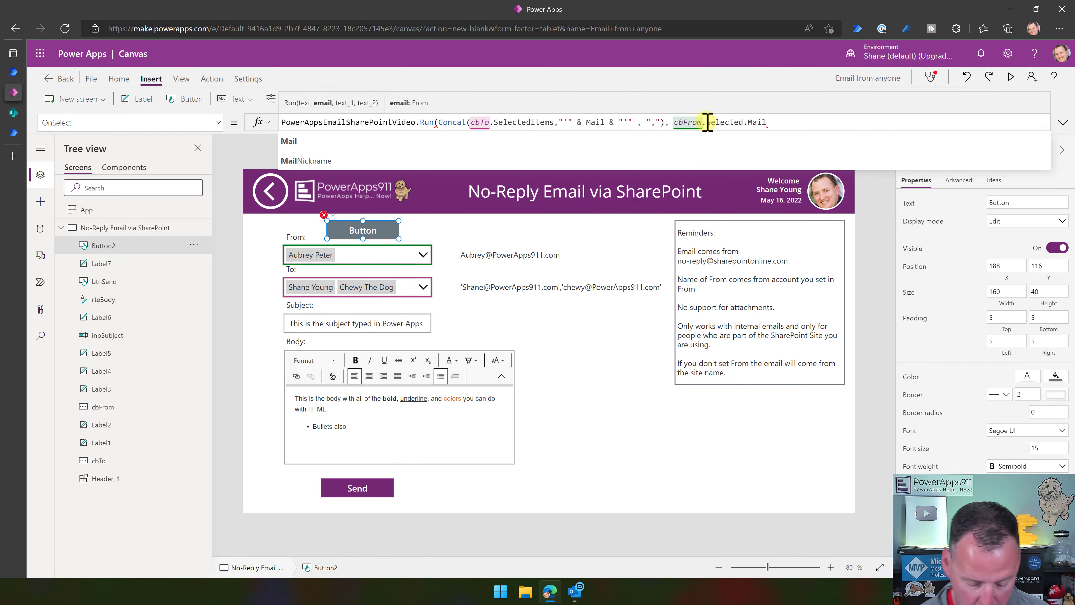
Add inpSubject.Text and rteBody.HtmlText as the subject and body arguments.
type(", ")
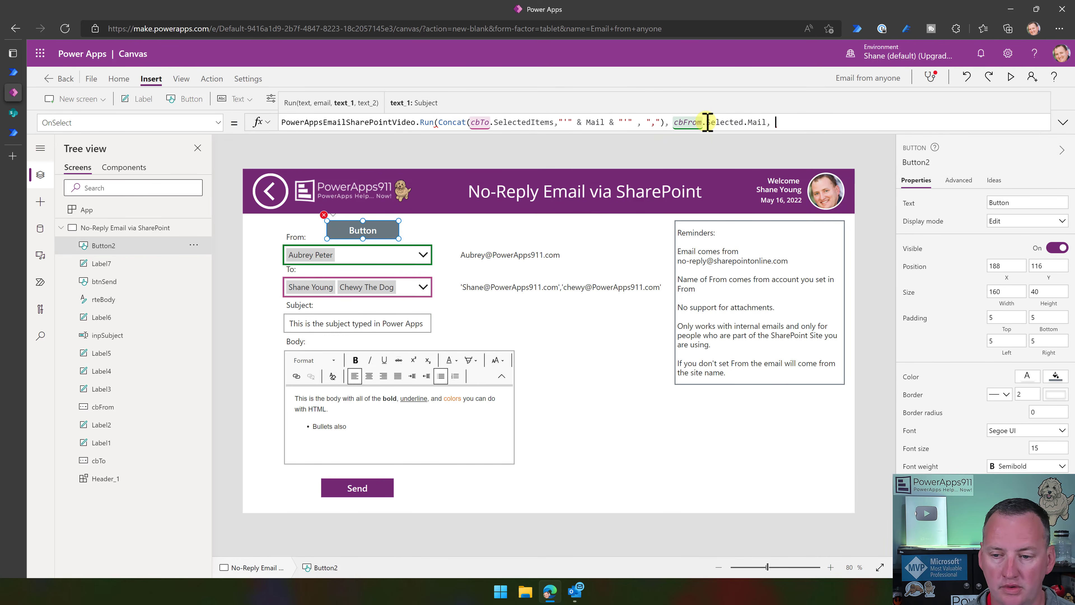
type("inpSubject.Text")
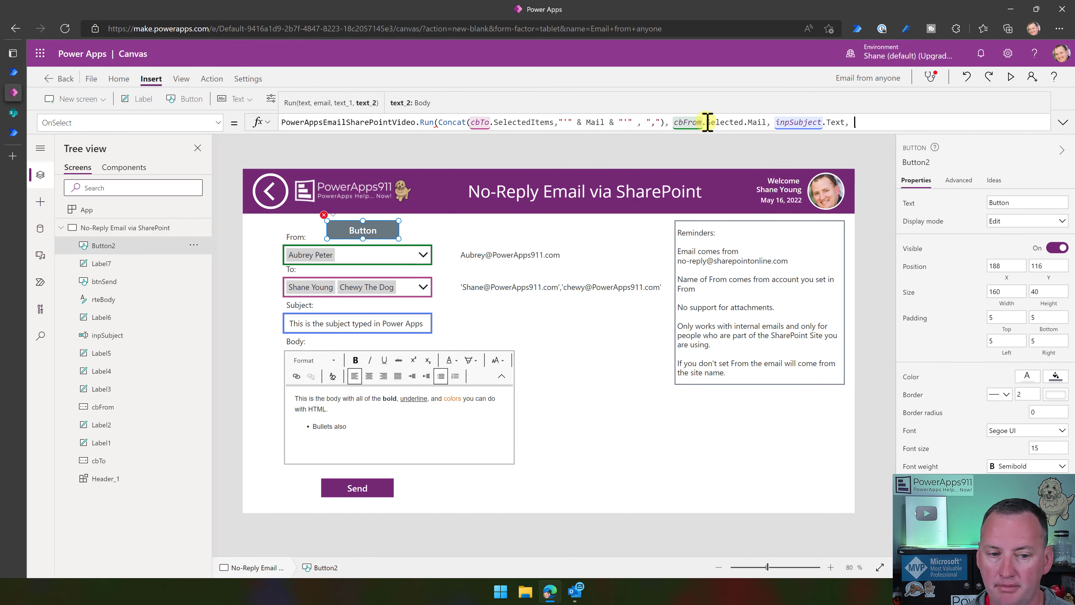
type(", ret")
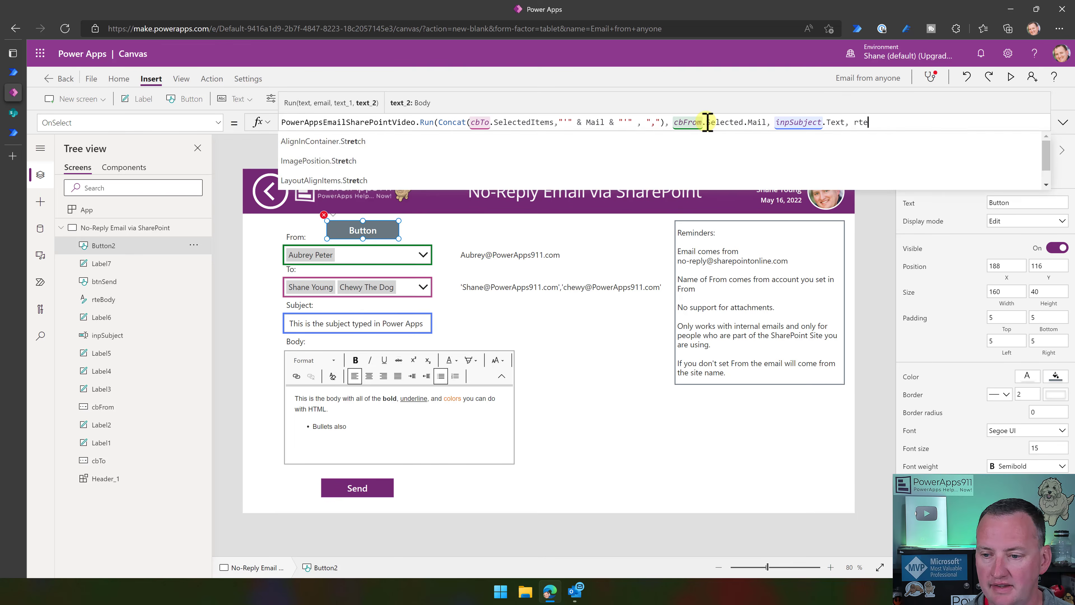
type("Body.")
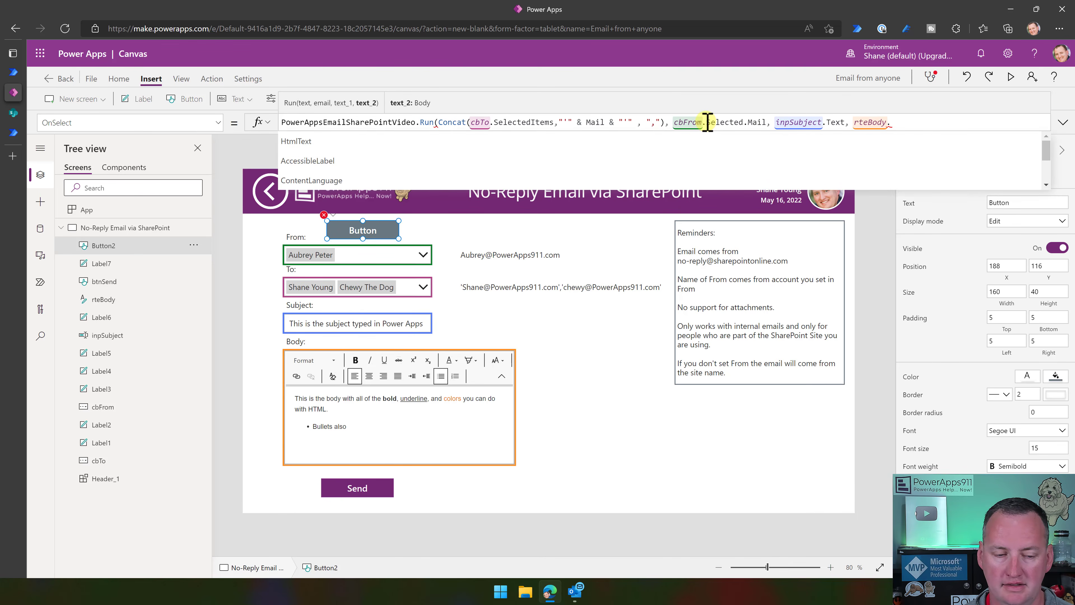
key("Tab")
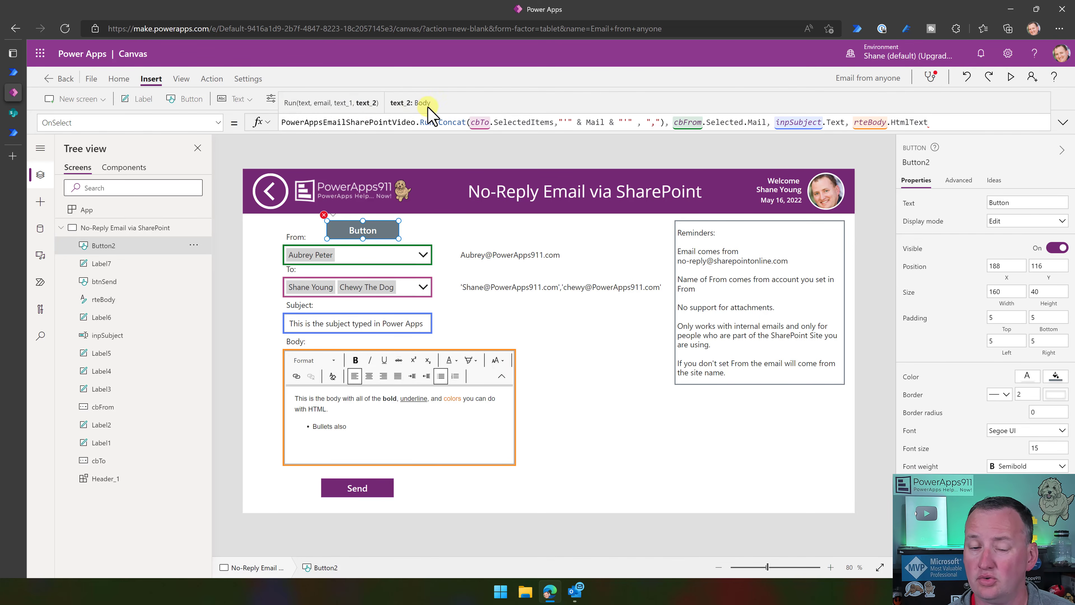
left_click(775, 122)
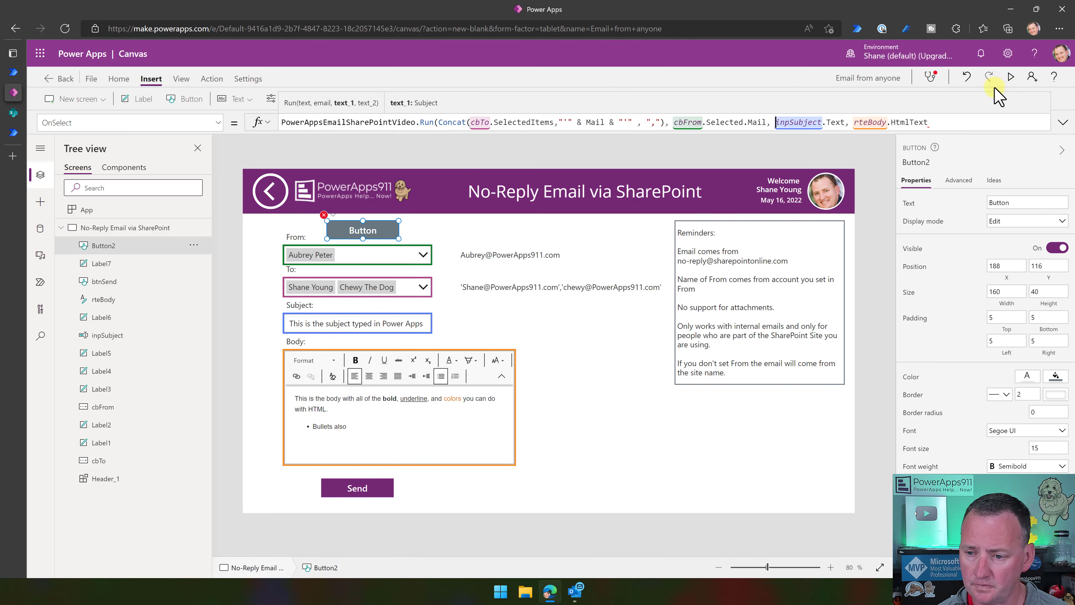
left_click(958, 122)
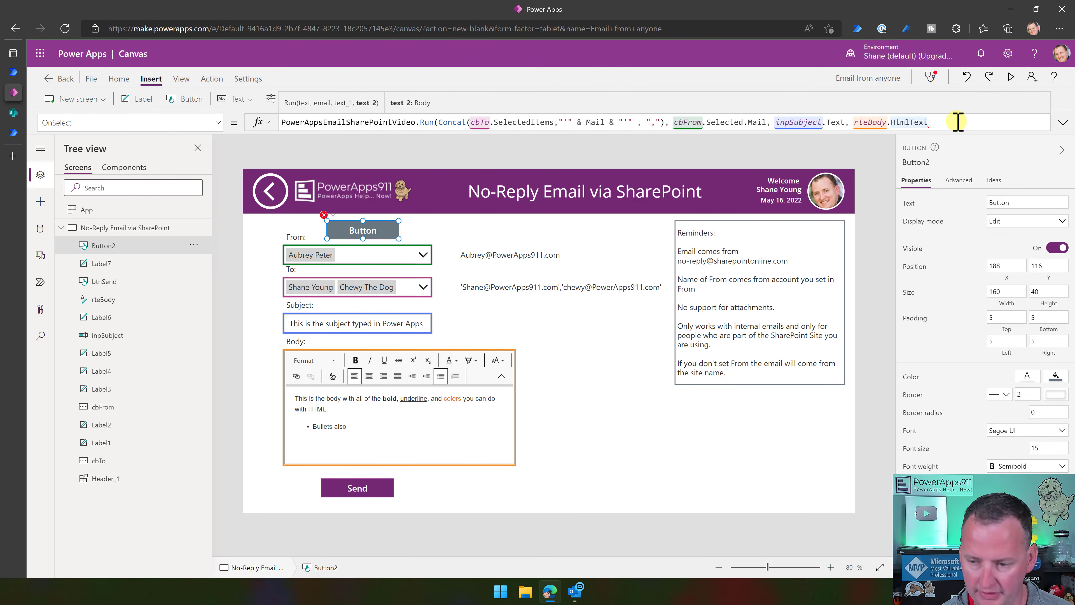
Close the Run formula, preview the app and choose a different sender in From.
type(")")
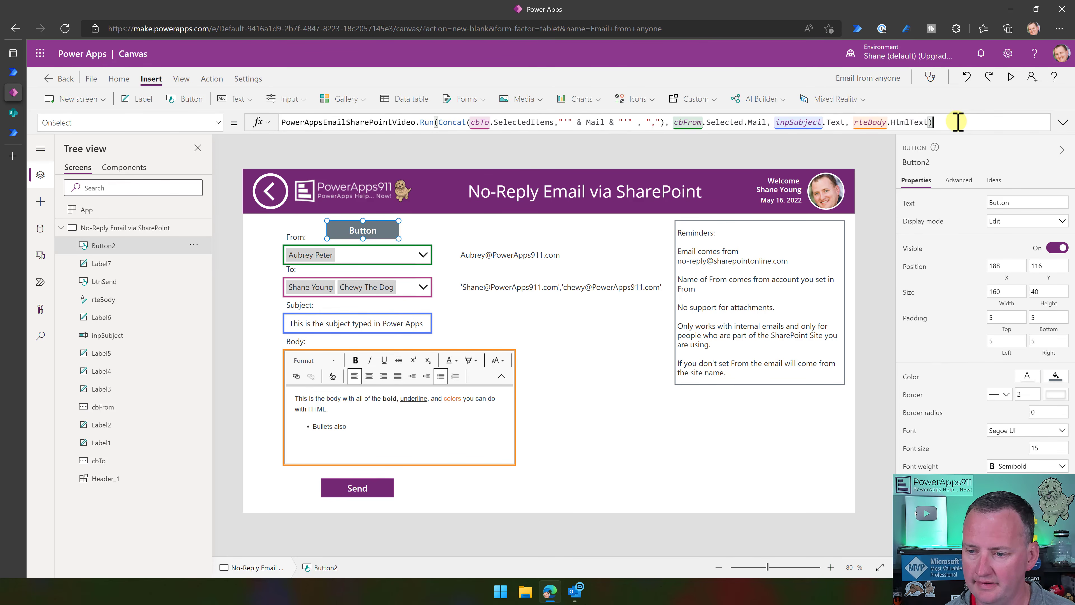
left_click(1012, 78)
left_click(341, 201)
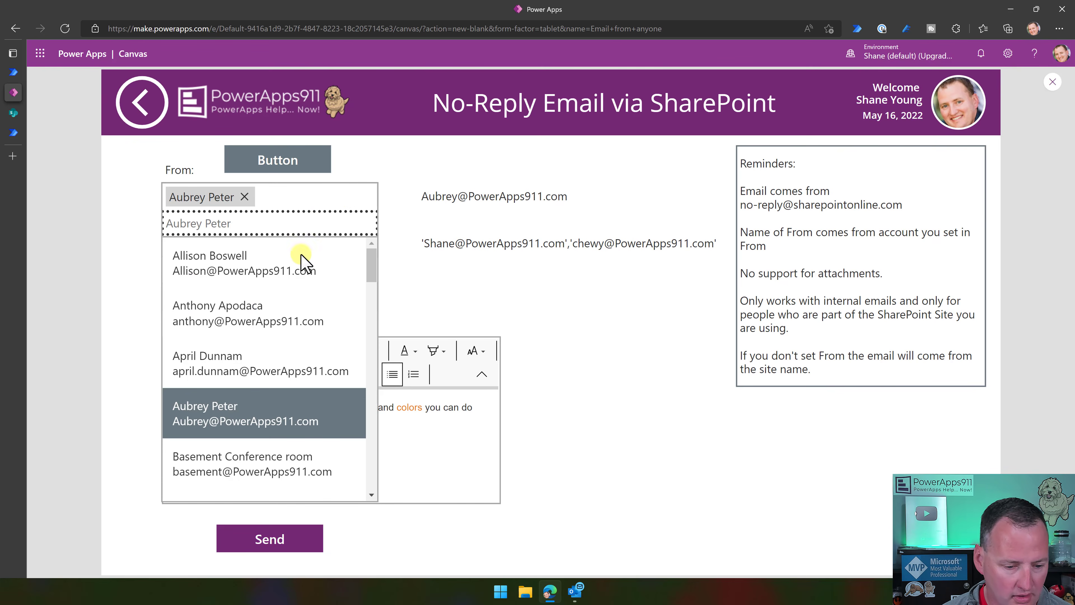
scroll(294, 305, "down", 10)
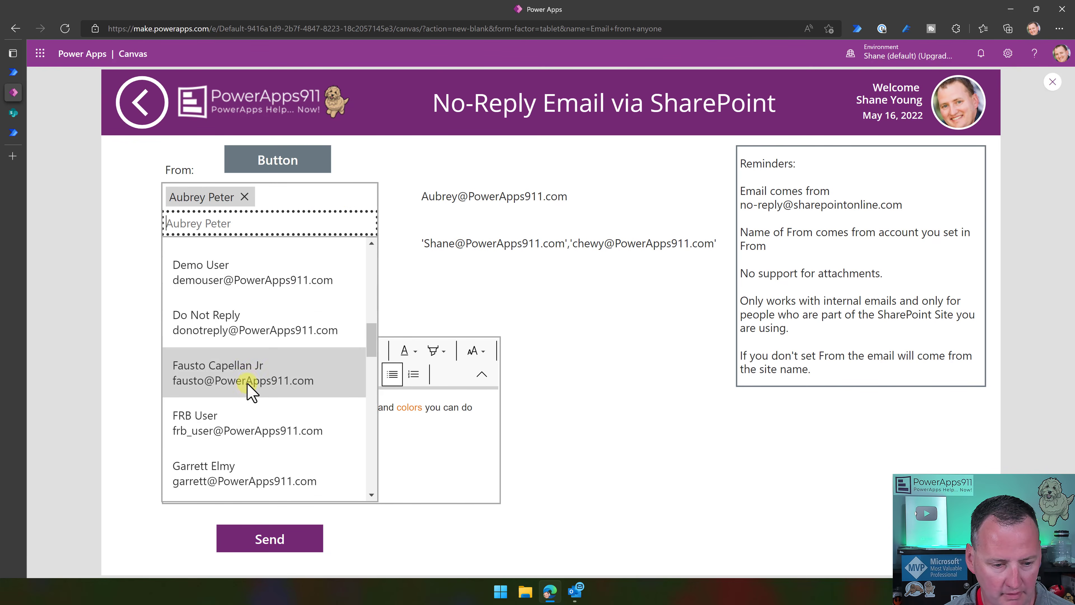
left_click(250, 381)
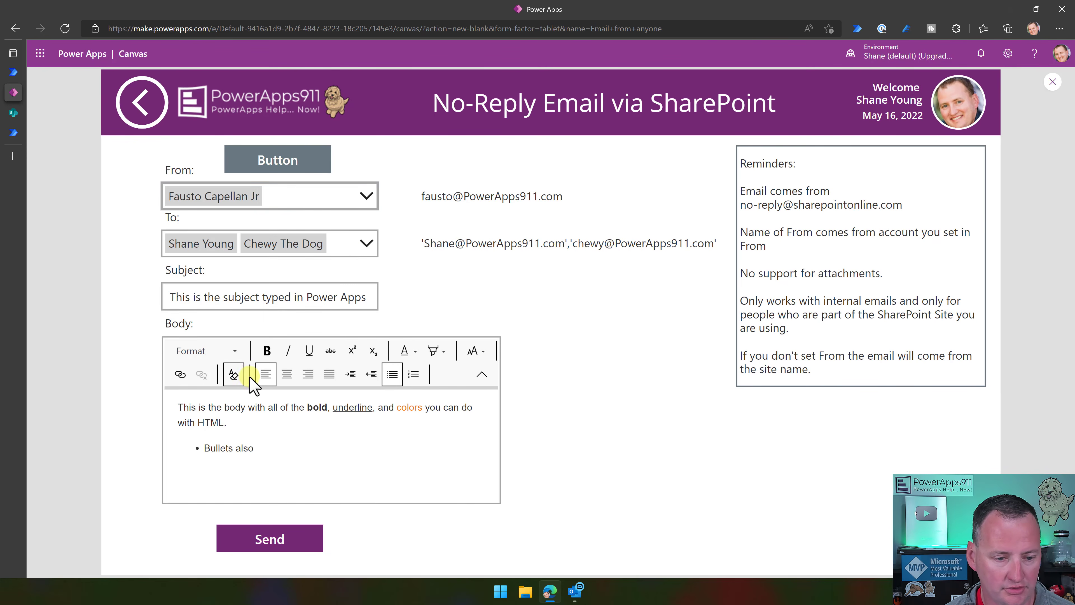
left_click(315, 197)
scroll(296, 318, "down", 10)
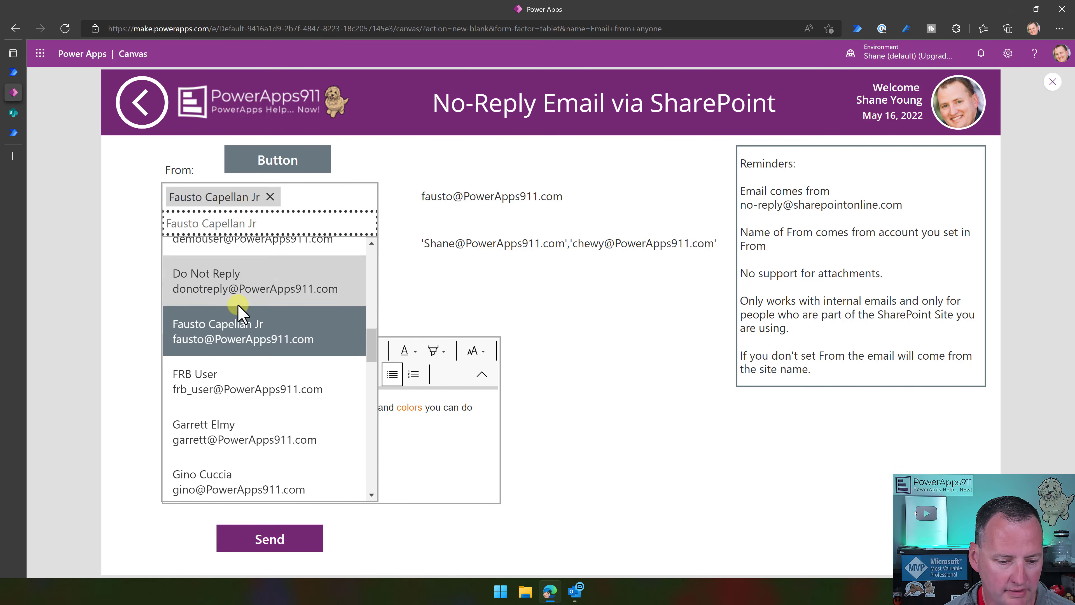
scroll(239, 309, "down", 5)
left_click(238, 288)
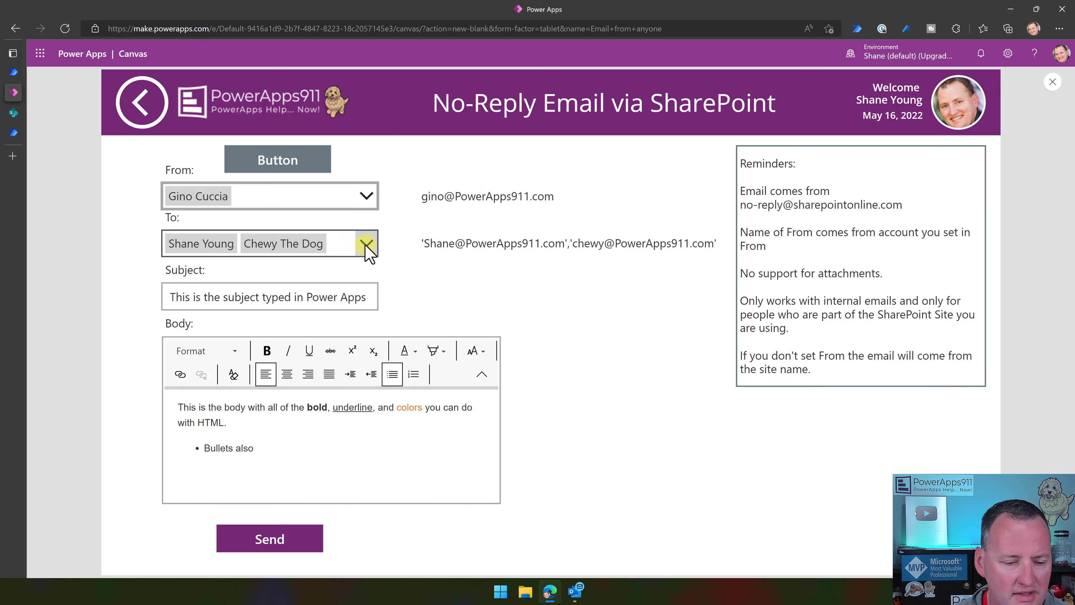
Replace the subject with 'Hi Mom!' and press the button to trigger the flow.
left_click(370, 298)
key("ctrl+a")
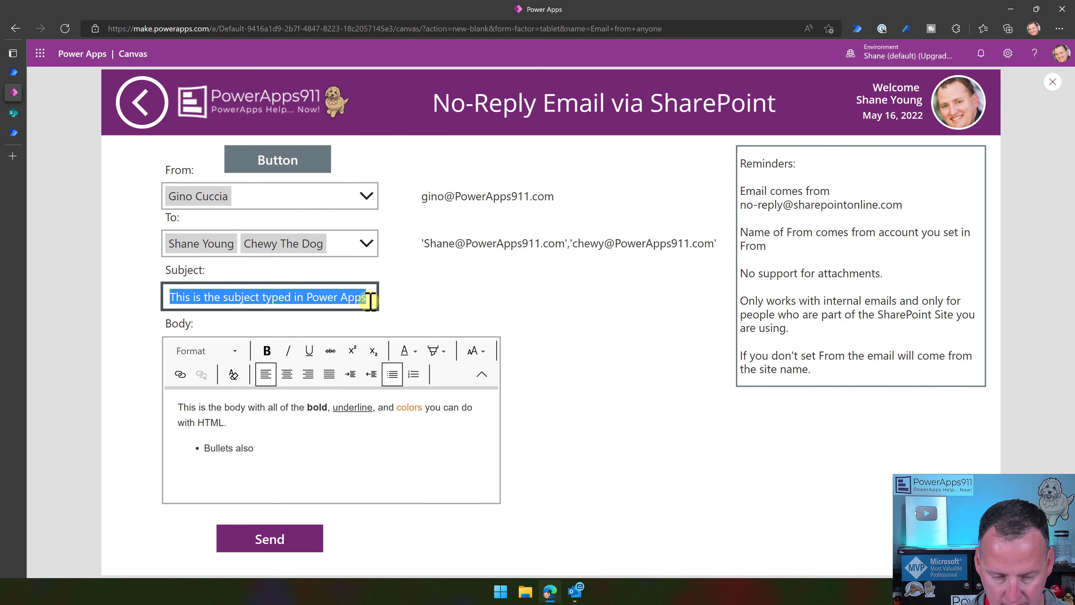
key("BackSpace")
type("Hi Mom!")
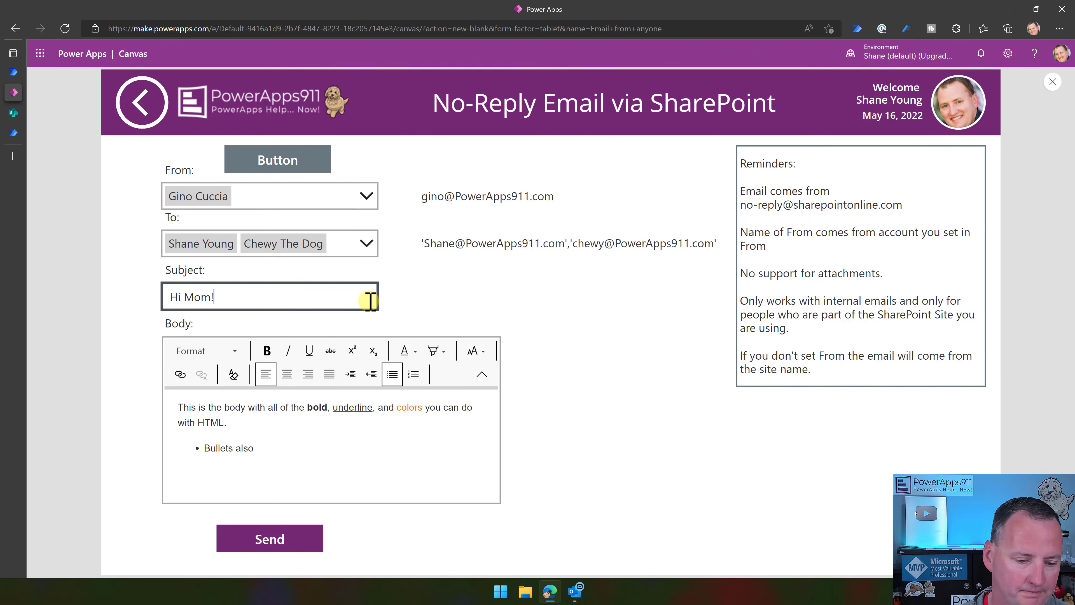
left_click(432, 465)
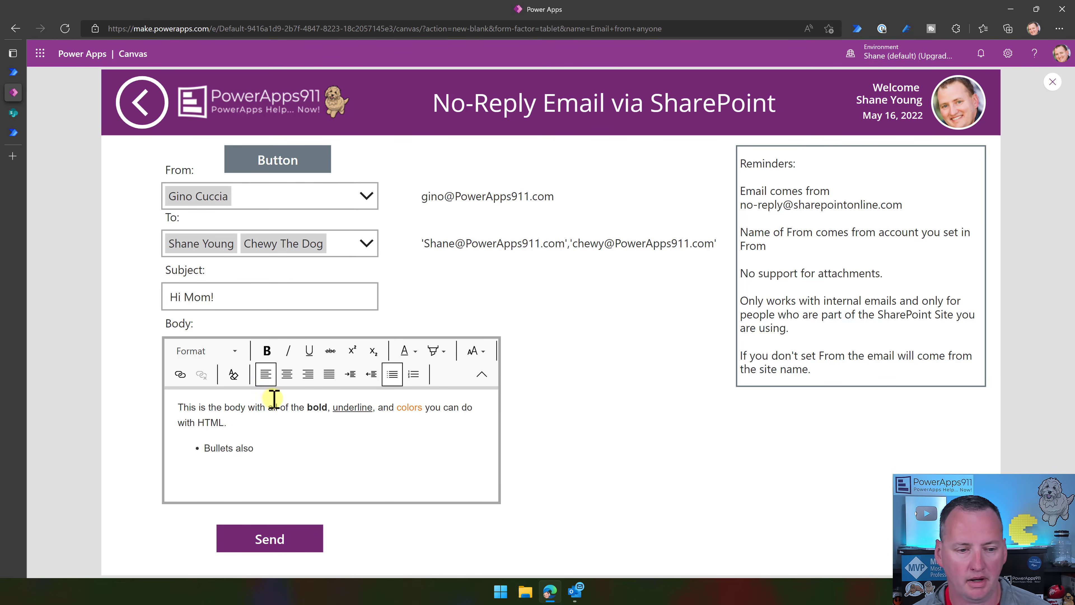
left_click(289, 157)
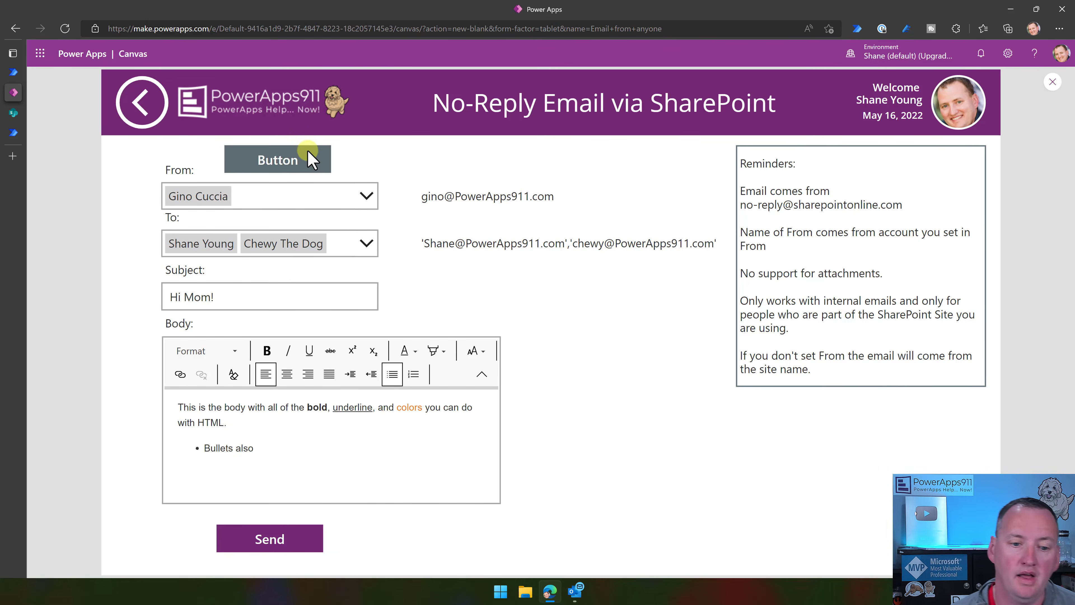